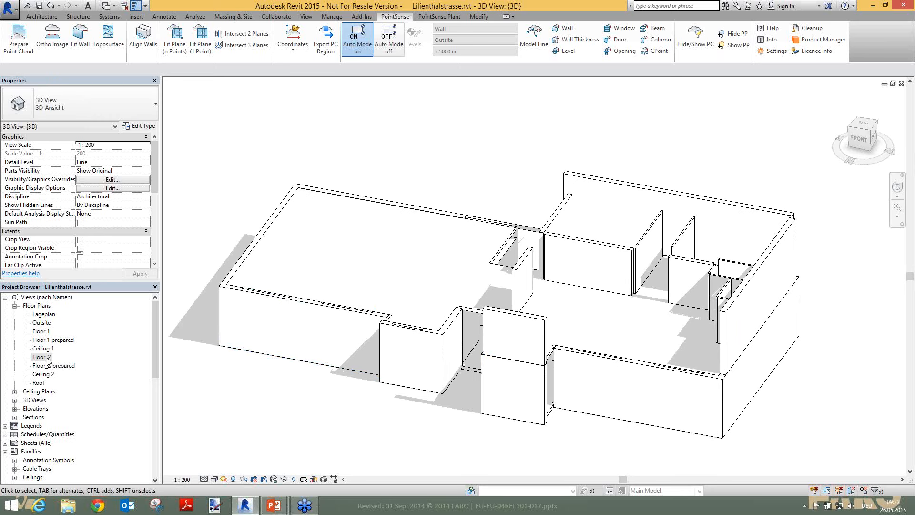
Step: Open the Floor_2 plan and examine the point cloud around the rooms that still lack walls
double_click(43, 359)
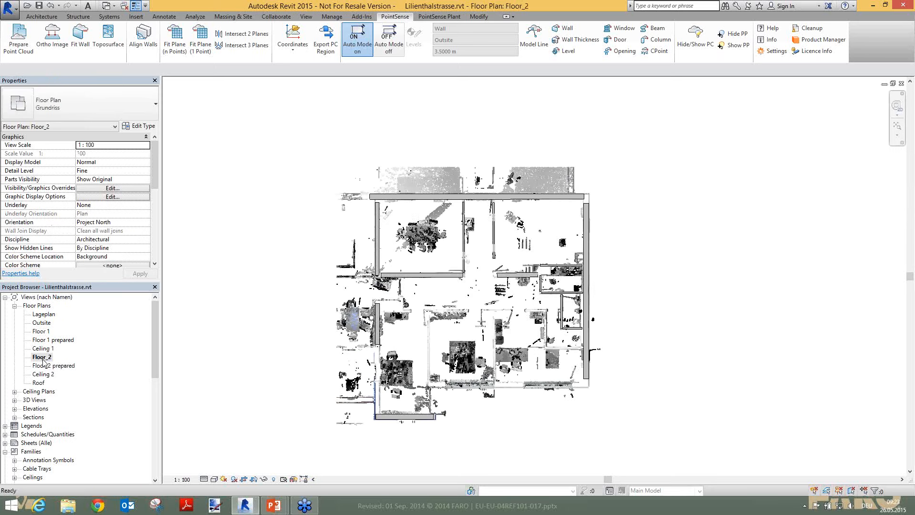
scroll(521, 332, up, 3)
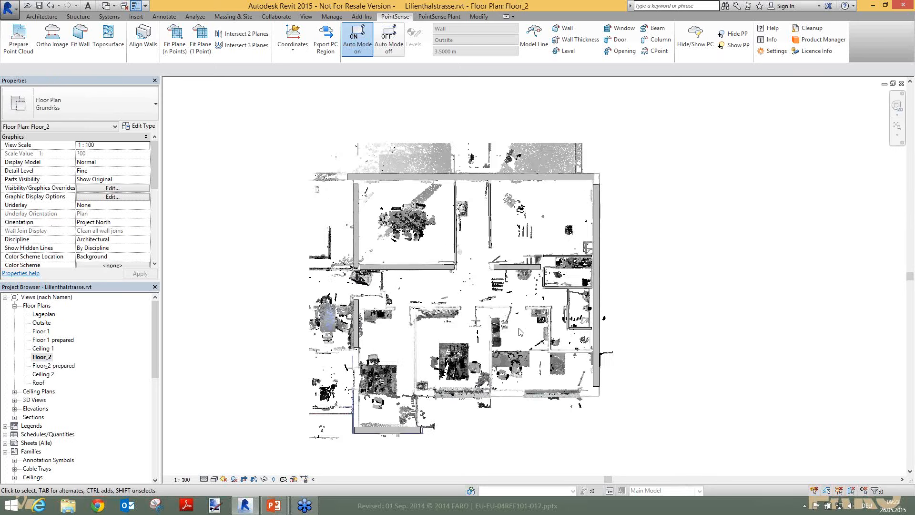
scroll(272, 145, up, 1)
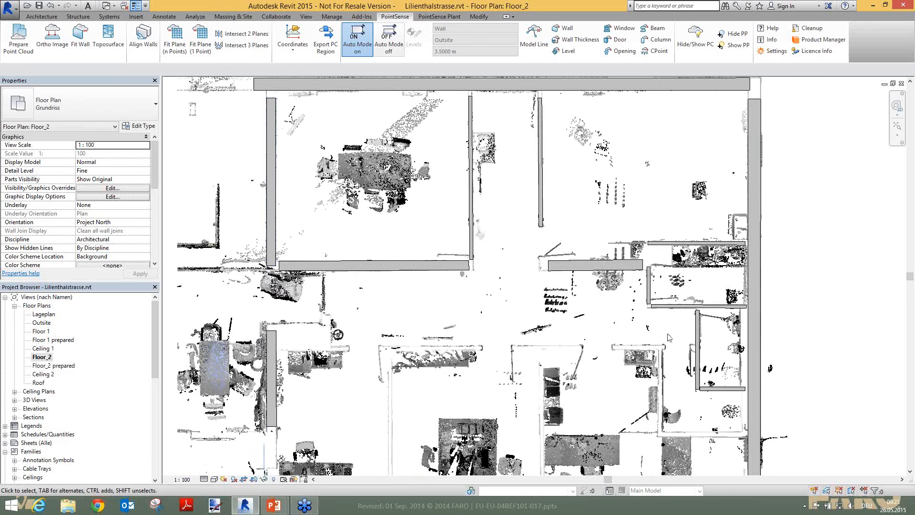
scroll(688, 421, up, 4)
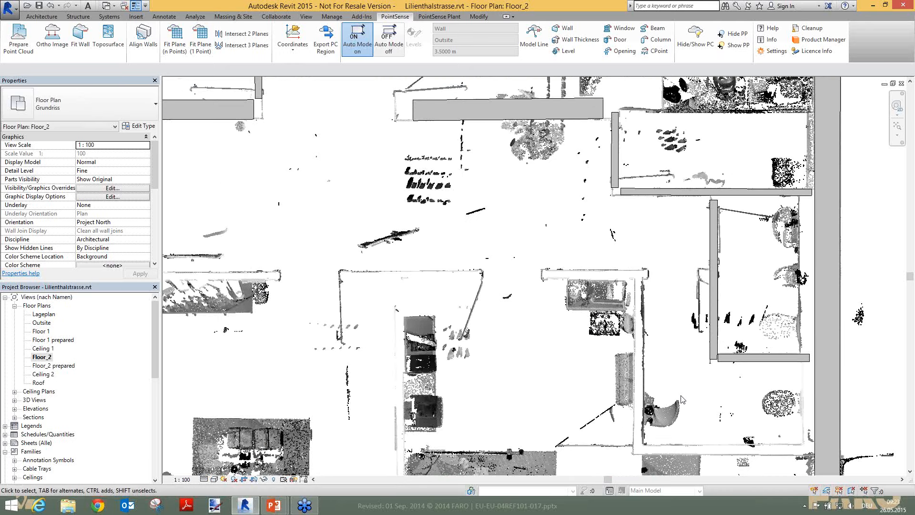
scroll(560, 265, down, 2)
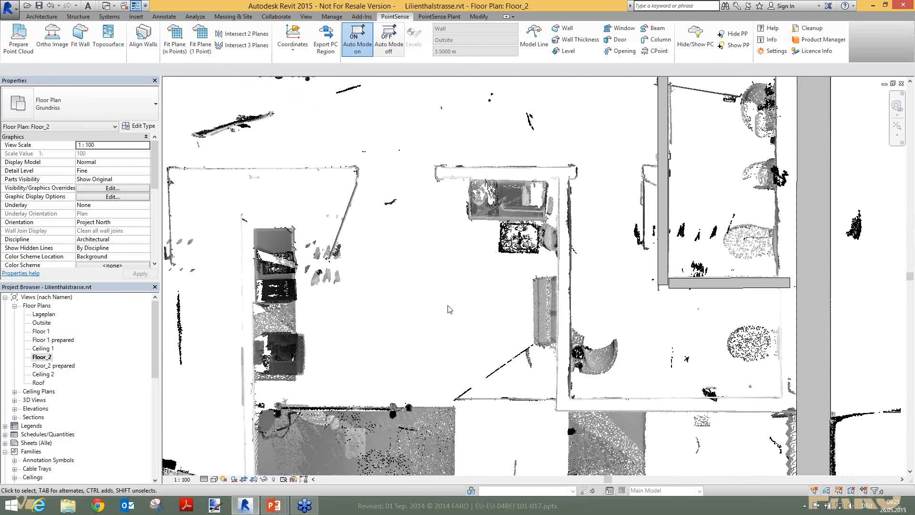
scroll(488, 293, down, 3)
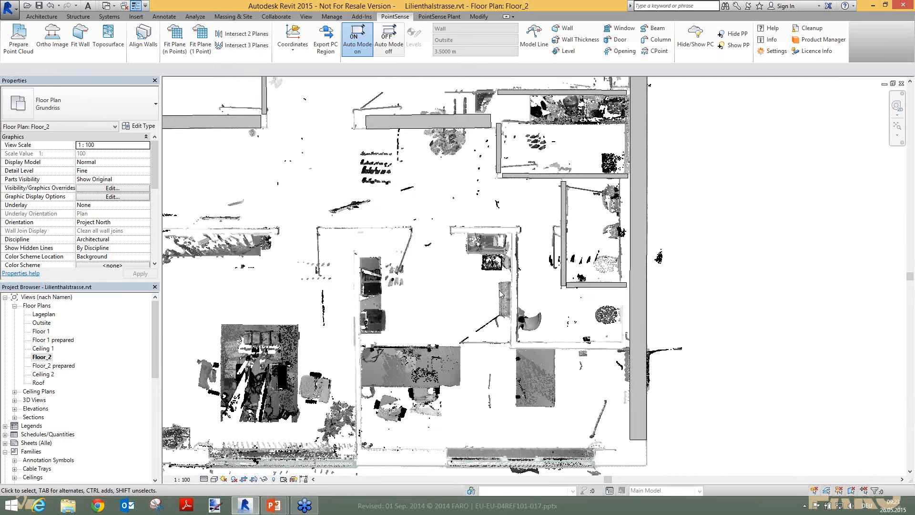
scroll(469, 270, down, 2)
middle_drag(469, 270, 541, 299)
scroll(542, 274, down, 1)
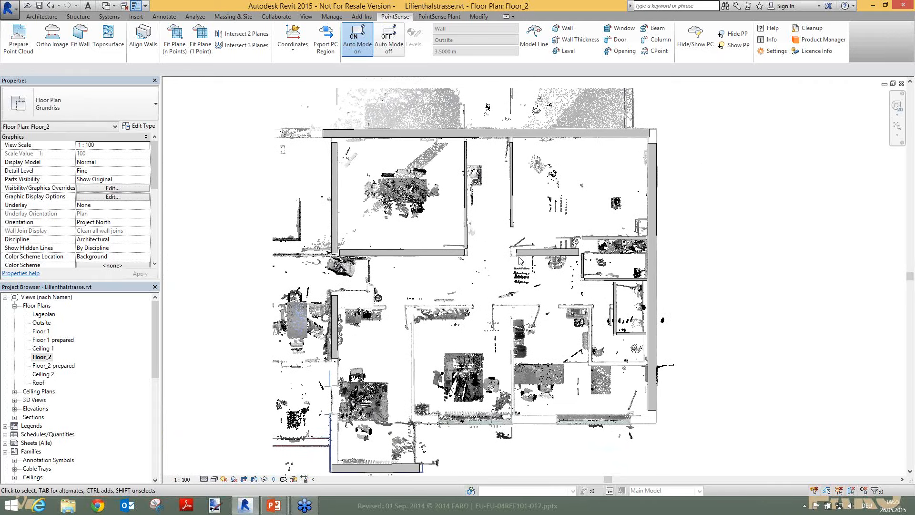
scroll(433, 217, up, 1)
scroll(505, 239, down, 1)
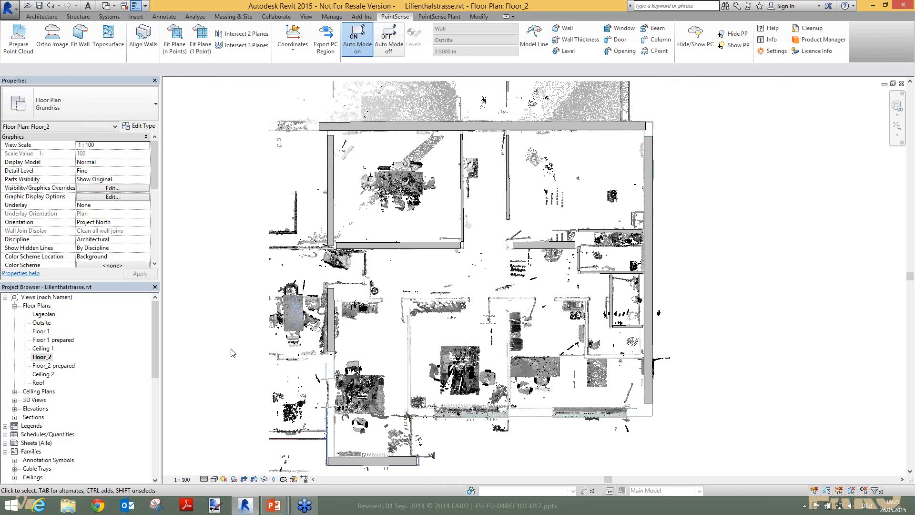
Step: Open the Floor_2 prepared plan and examine the scanned partition lines and door openings south of the corridor
double_click(61, 366)
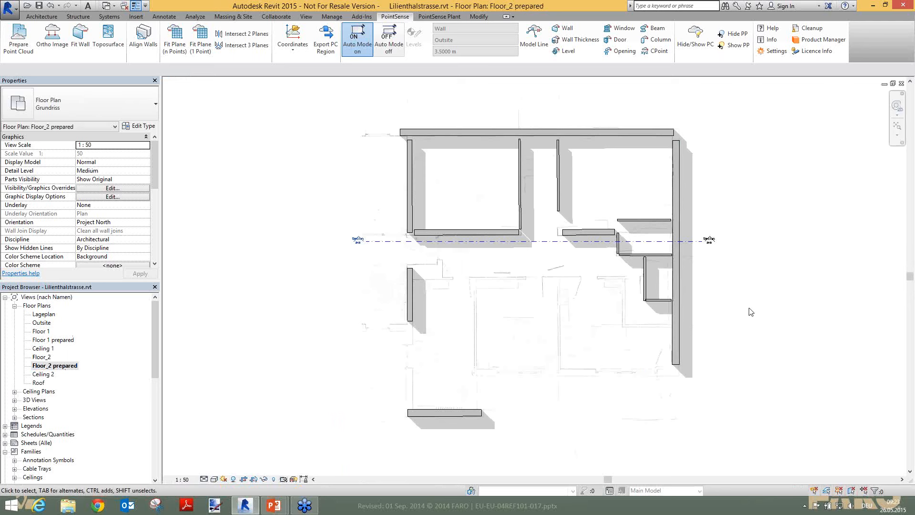
scroll(620, 319, up, 1)
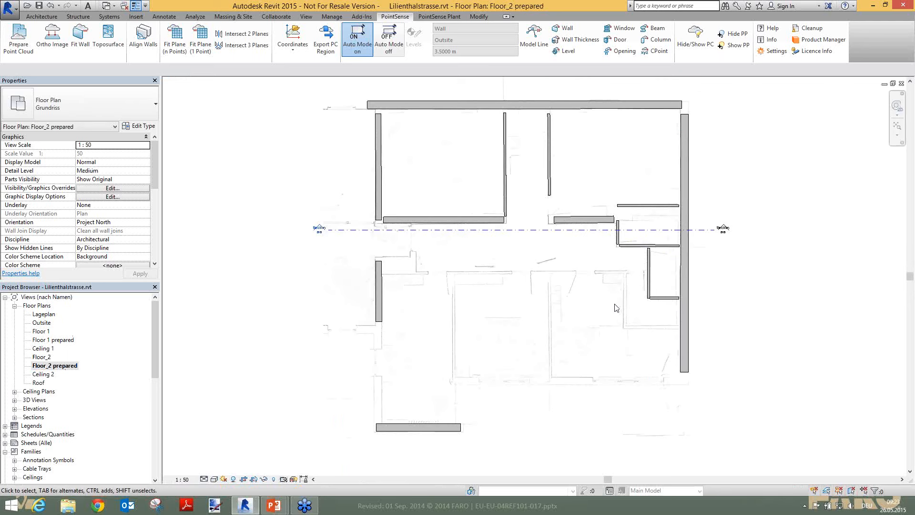
scroll(584, 251, up, 8)
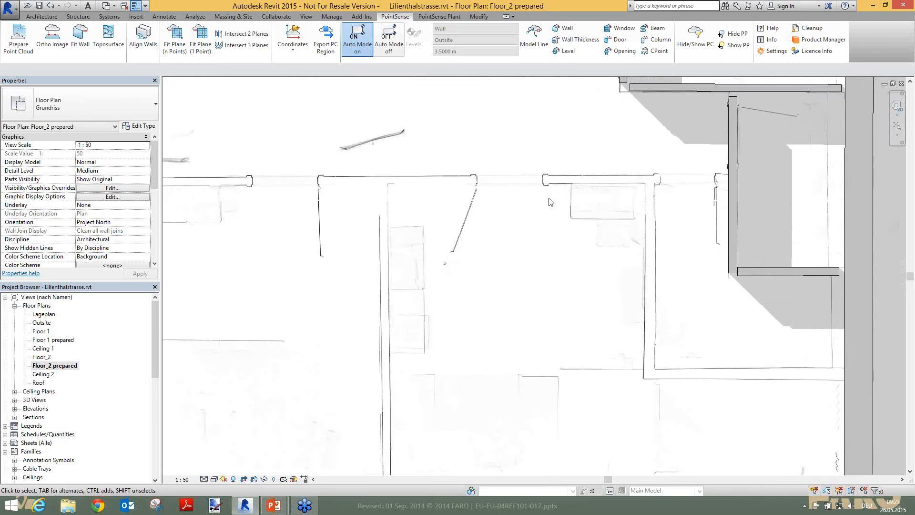
scroll(688, 171, up, 3)
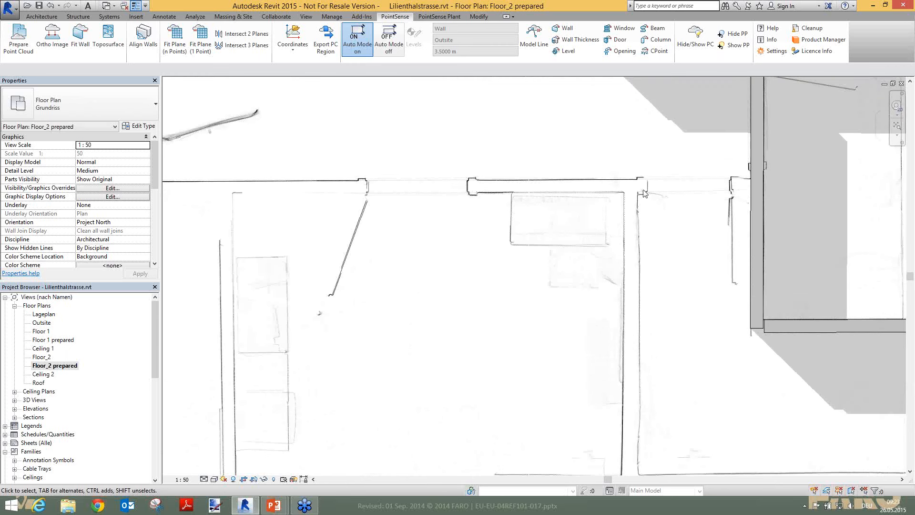
scroll(625, 267, down, 2)
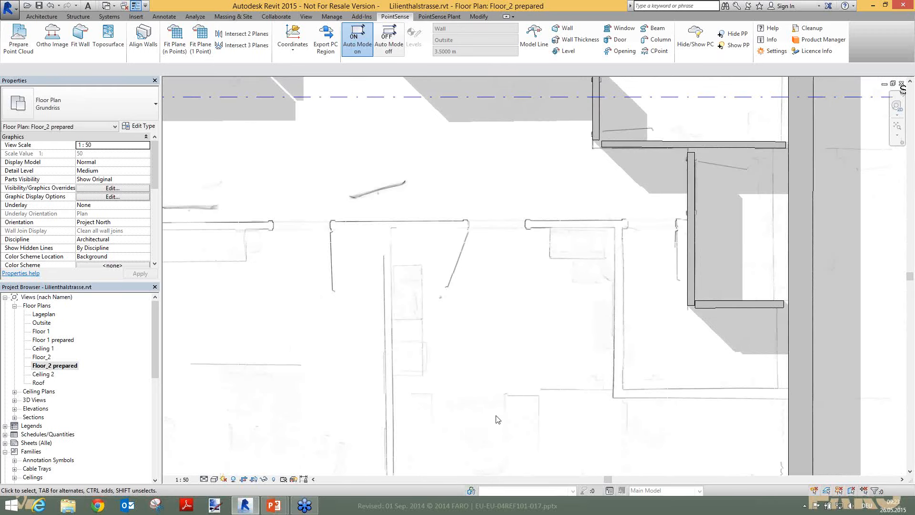
scroll(511, 321, down, 3)
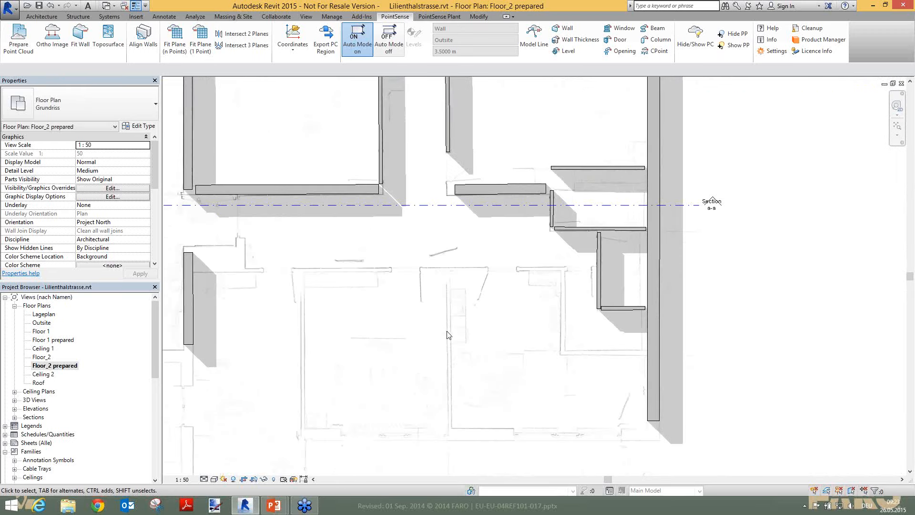
middle_drag(445, 337, 512, 344)
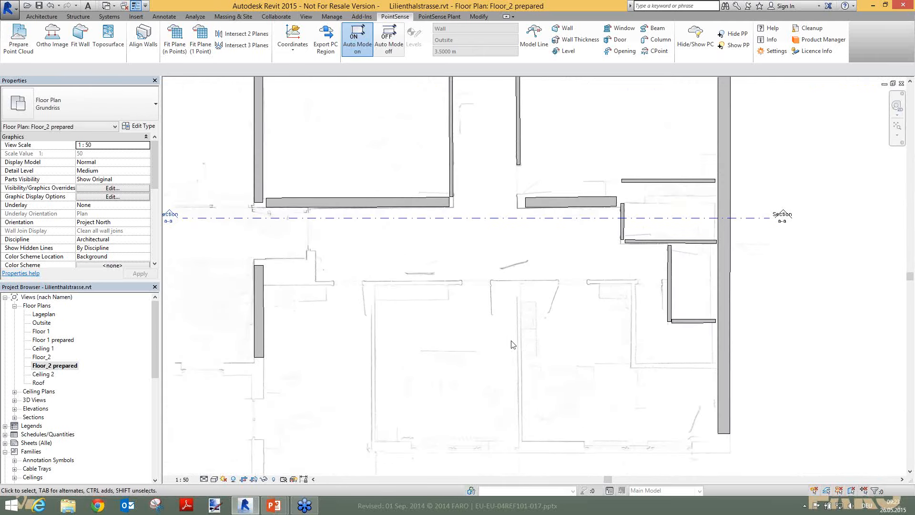
scroll(512, 345, down, 2)
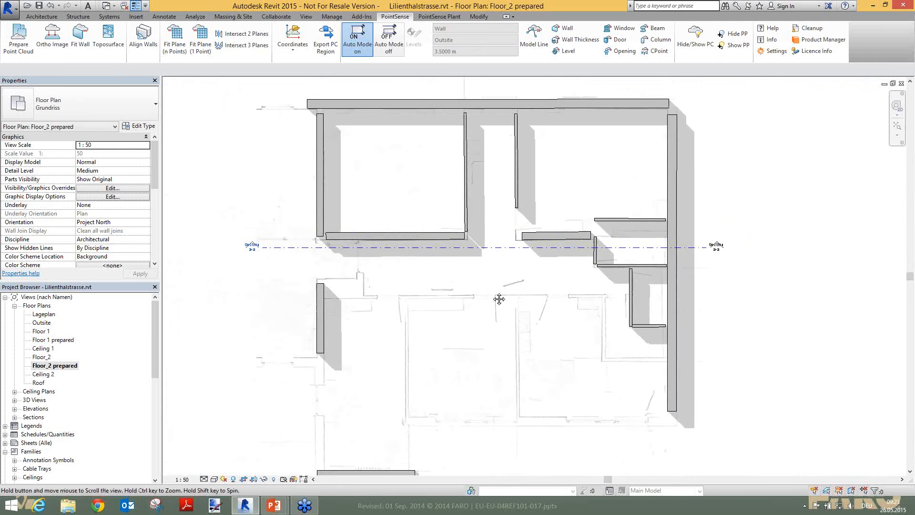
middle_drag(499, 299, 489, 283)
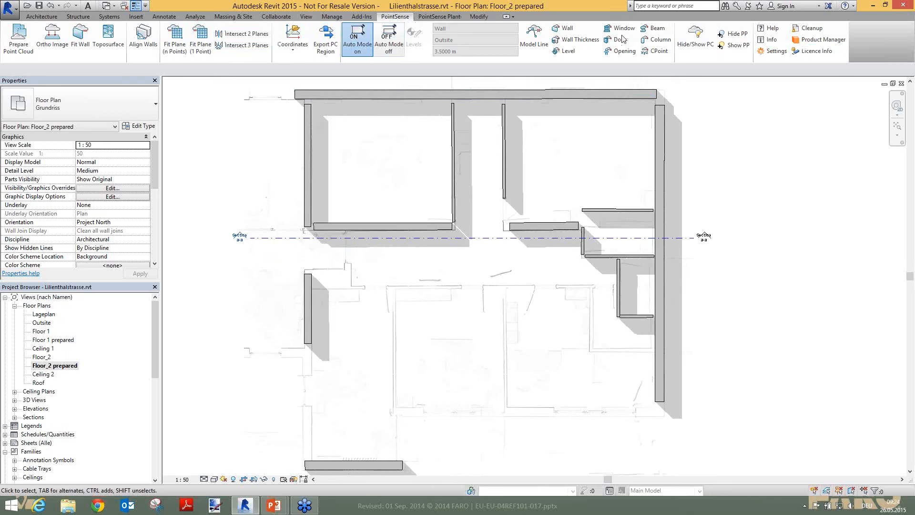
Step: Fit a wall up to Ceiling 2 along the scanned partition south of the corridor, placing its second detected line on the opposite face
click(82, 48)
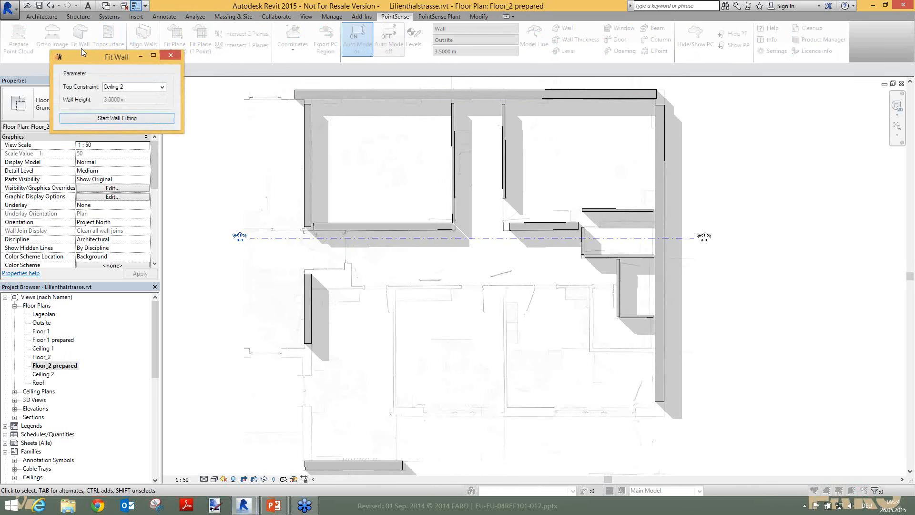
click(117, 118)
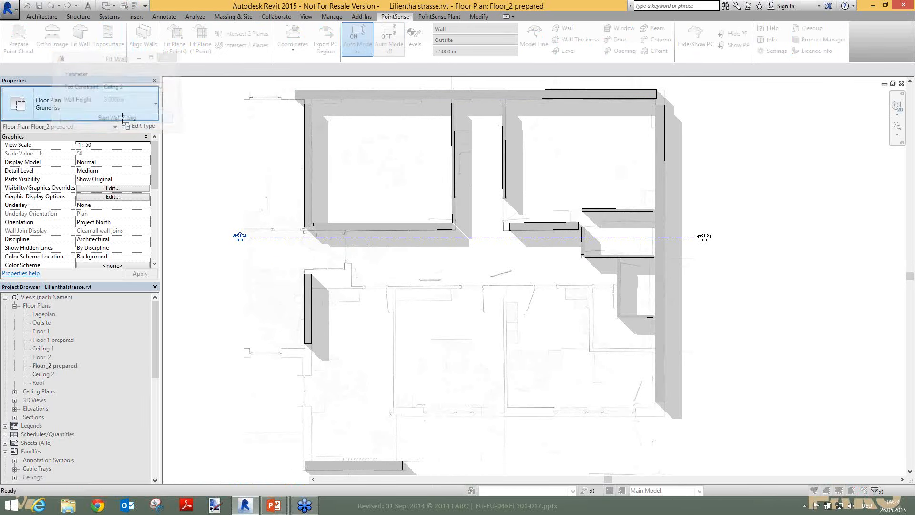
click(317, 287)
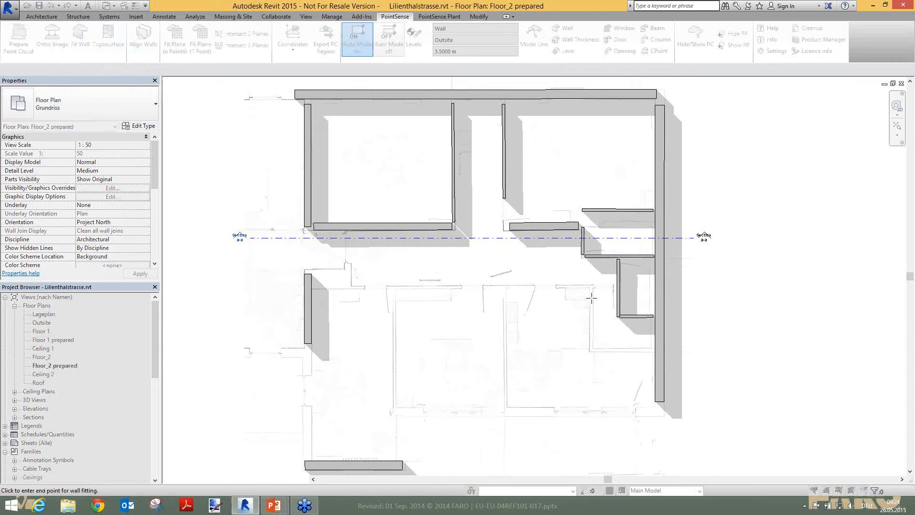
click(615, 285)
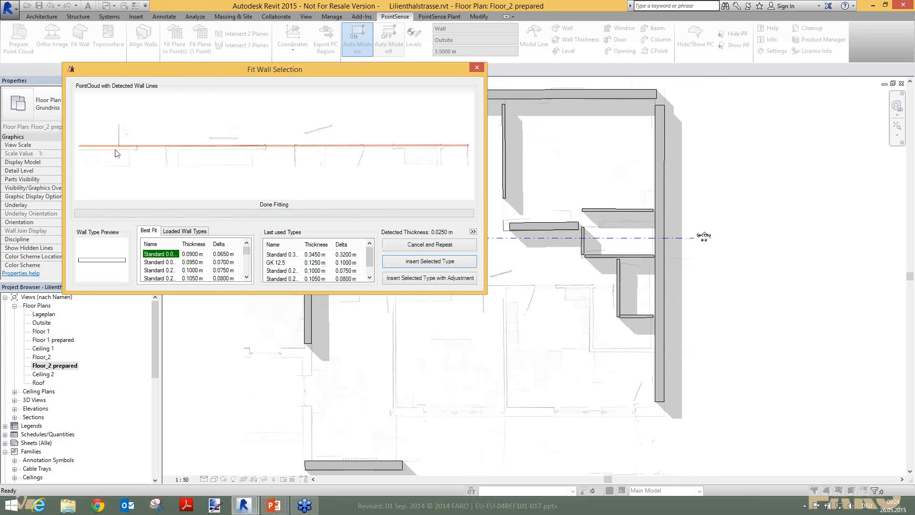
click(137, 158)
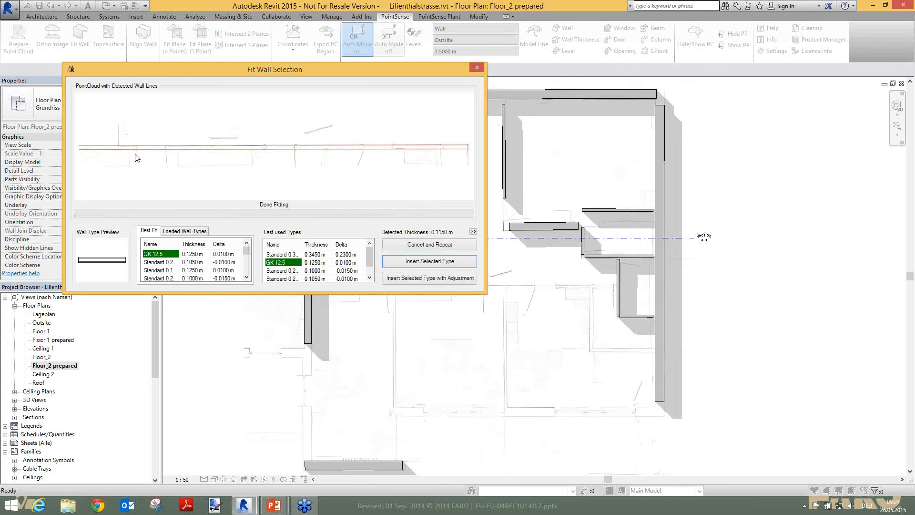
Step: Examine how the detected wall lines match the point cloud along the corridor partition, especially at the door openings
scroll(185, 153, up, 2)
scroll(389, 147, up, 4)
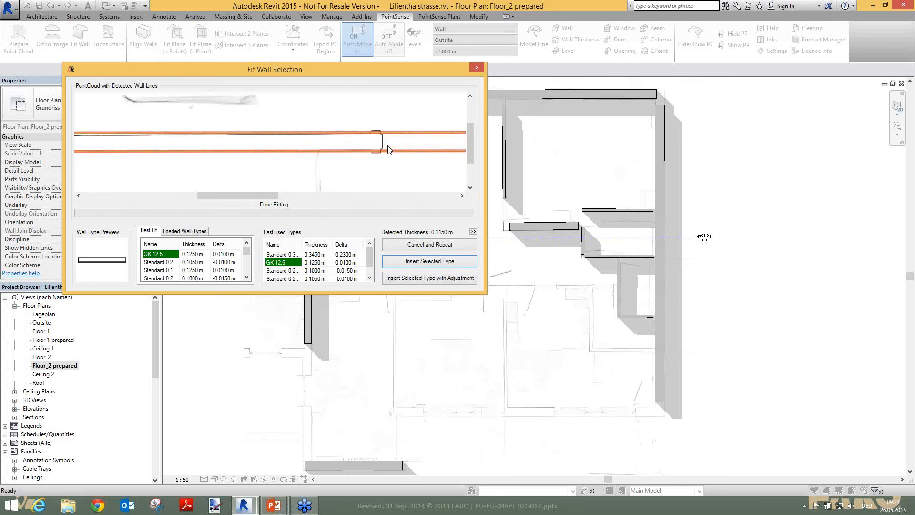
scroll(290, 141, down, 4)
scroll(321, 143, down, 2)
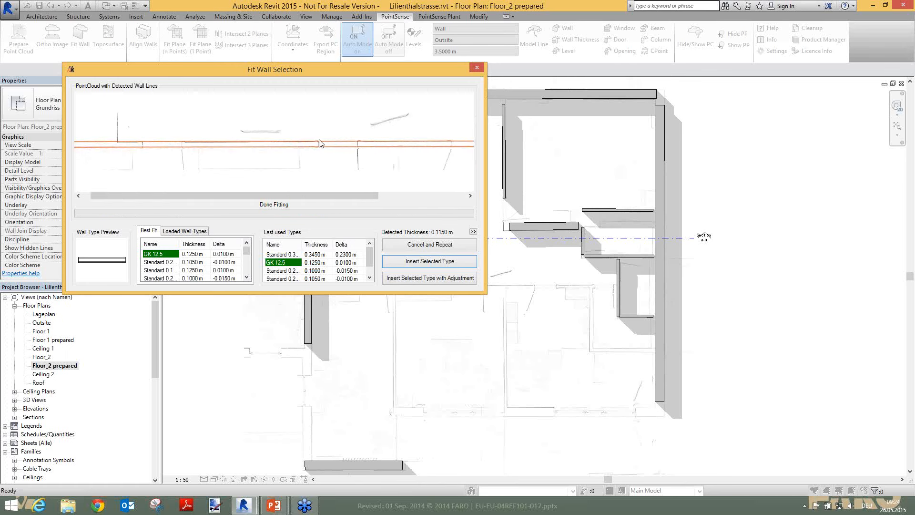
scroll(385, 146, up, 2)
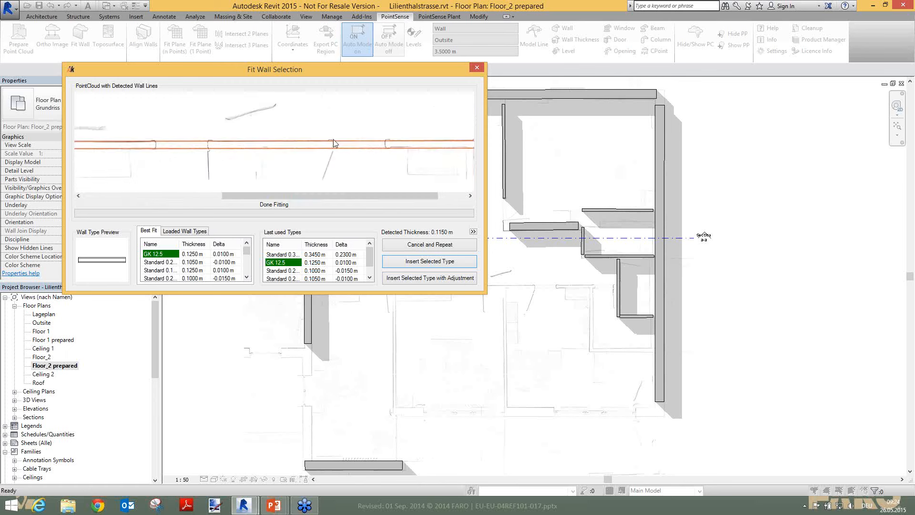
scroll(333, 140, up, 1)
scroll(344, 147, down, 1)
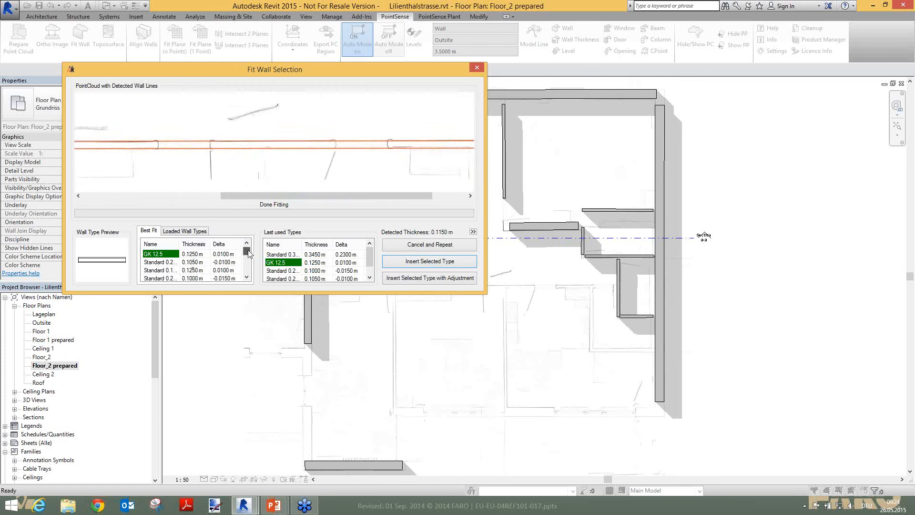
mouse_move(248, 250)
mouse_down()
mouse_move(249, 275)
mouse_move(250, 250)
mouse_up()
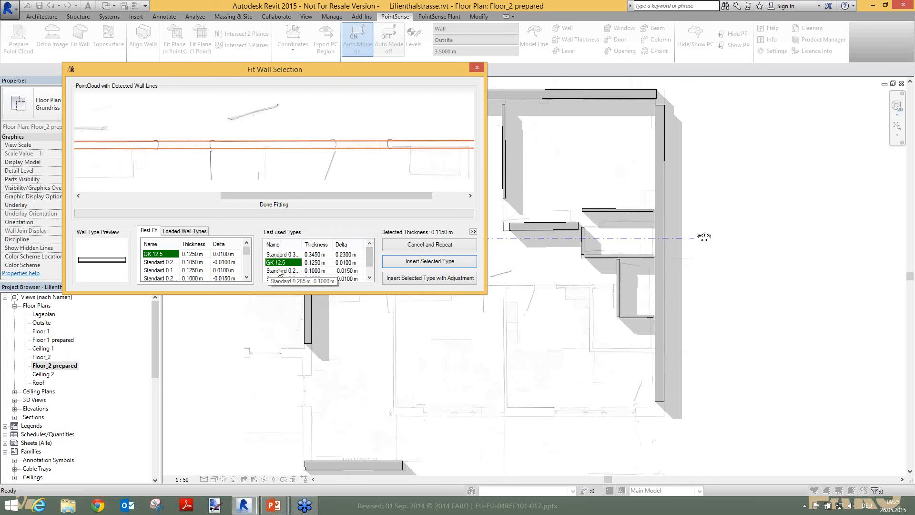
Step: Insert the corridor wall based on type Standard 0.285 m_0.1000 m with adjustment to the detected thickness, and check its properties
click(286, 271)
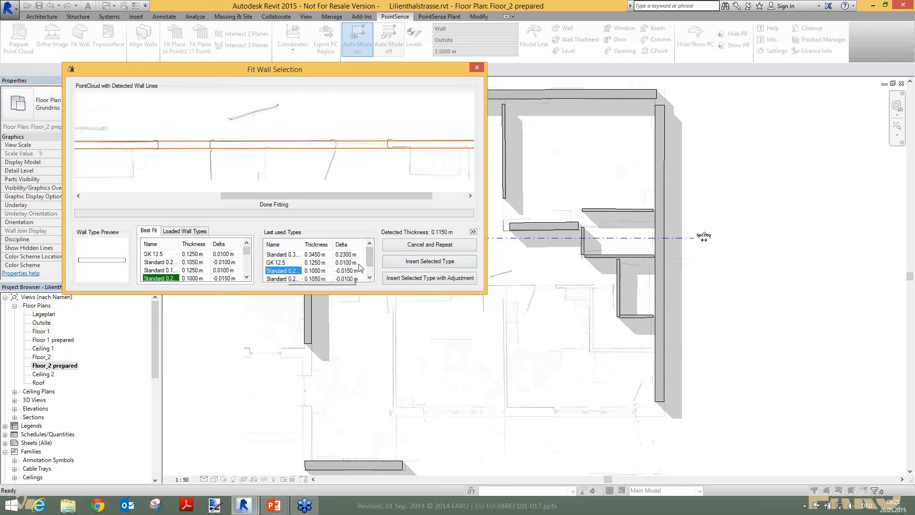
click(438, 279)
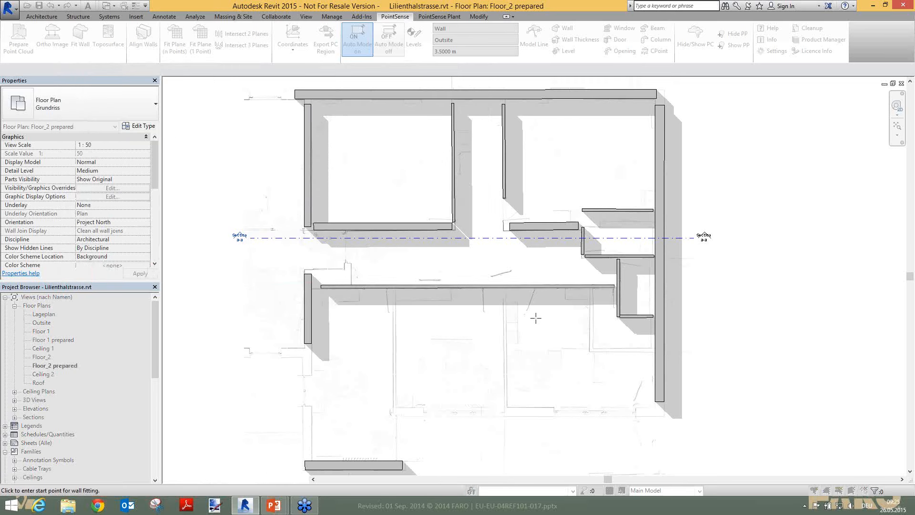
scroll(544, 311, up, 2)
key(Escape)
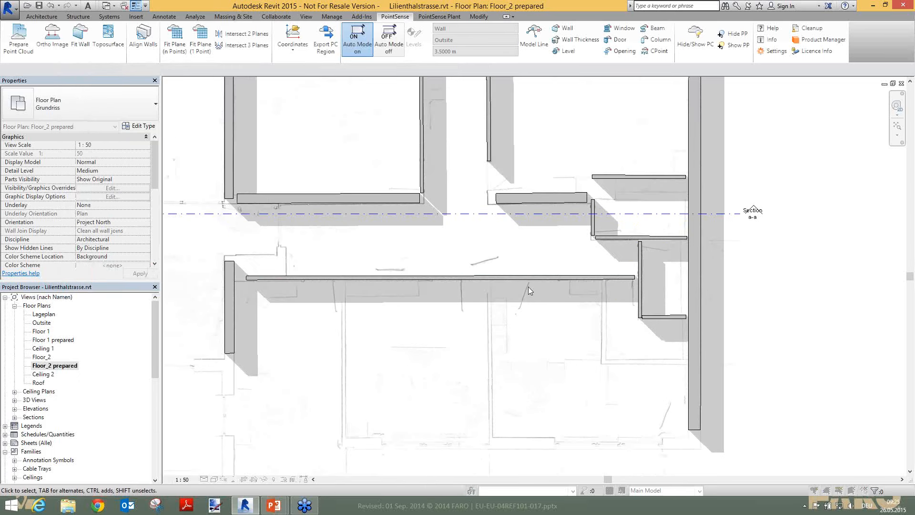
click(528, 277)
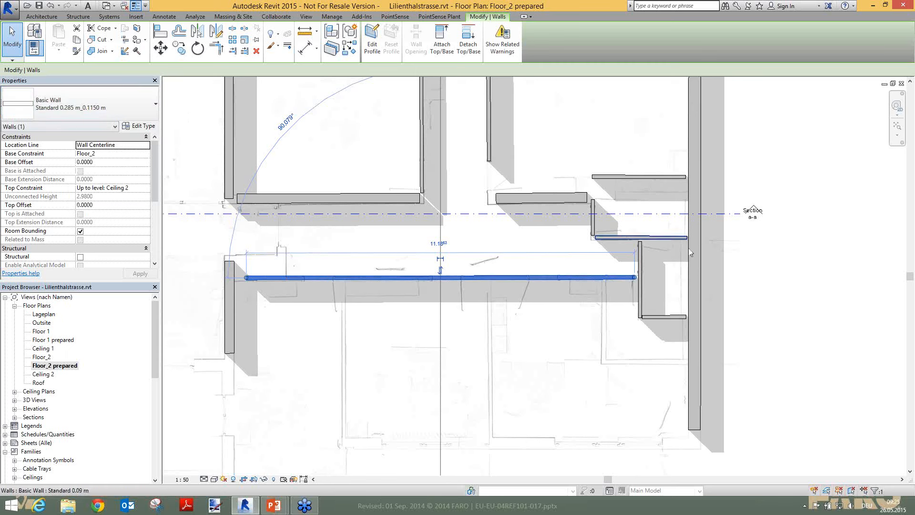
click(569, 222)
Step: Fit the short partition in the southeast room, using type Standard 0.285 m_0.1150 m adjusted to the detected 0.1350 m thickness
scroll(472, 201, down, 1)
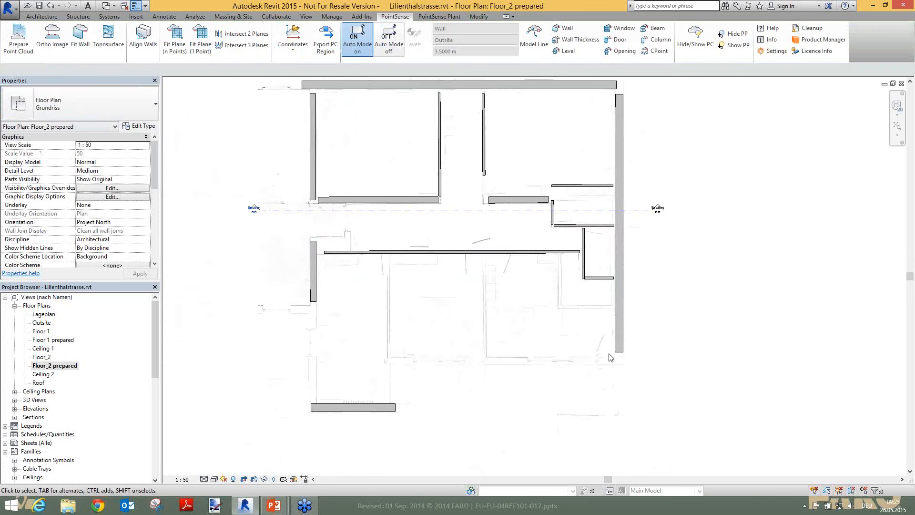
middle_drag(599, 335, 556, 287)
click(81, 47)
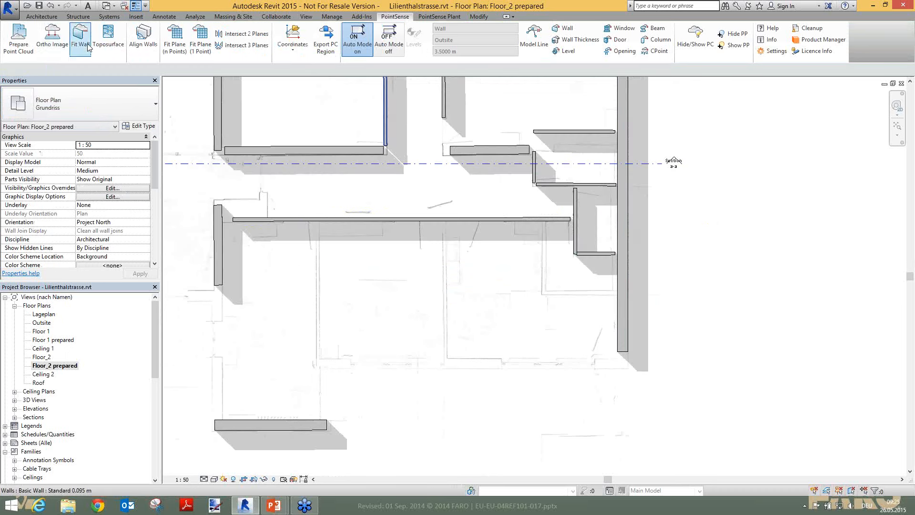
click(192, 168)
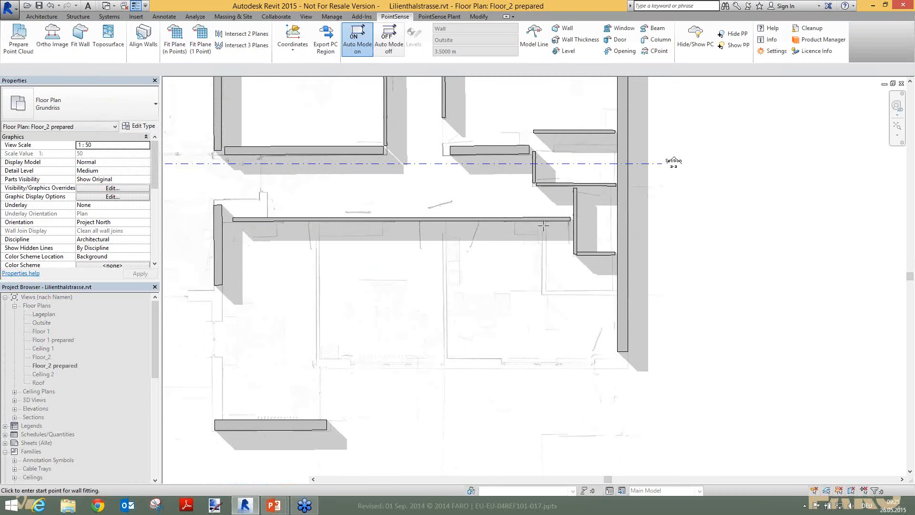
click(541, 281)
click(544, 292)
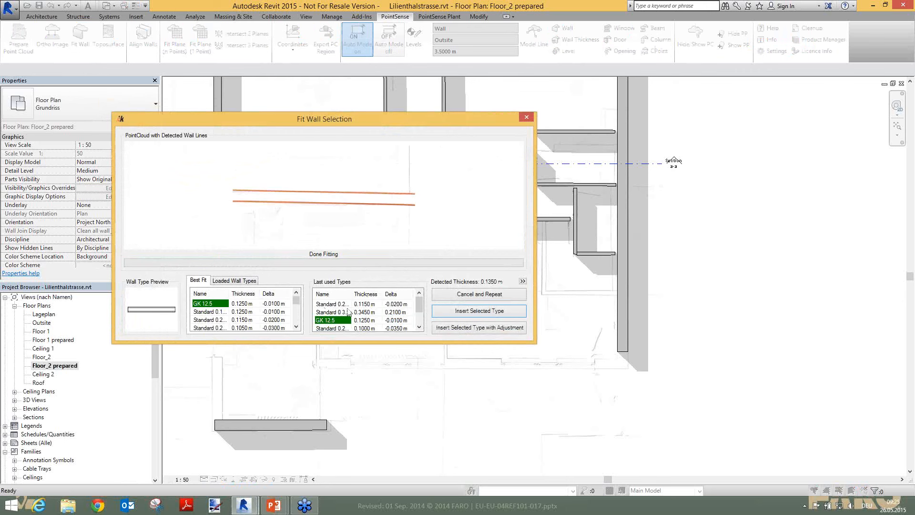
click(334, 304)
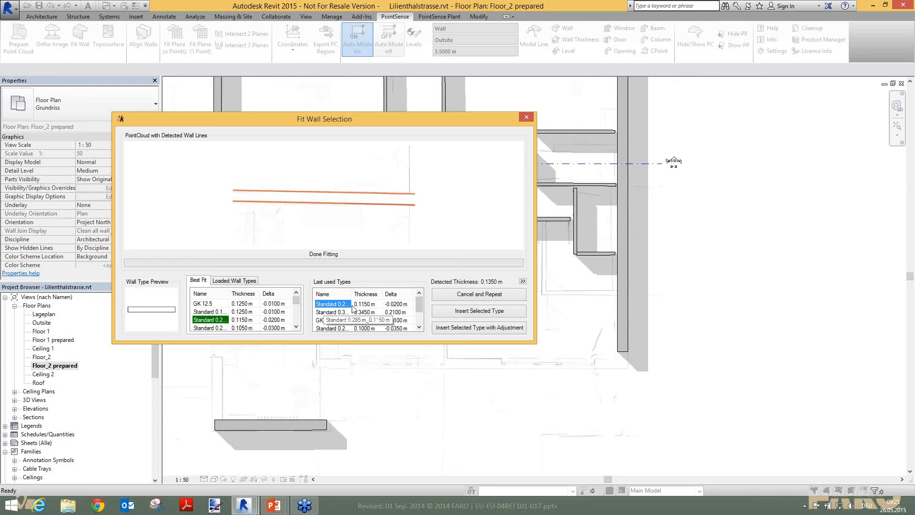
click(493, 332)
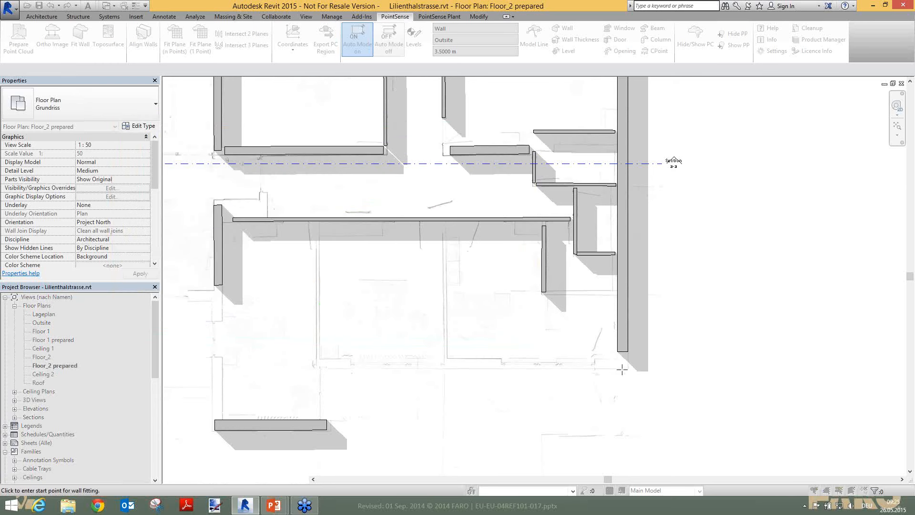
Step: Fit the long southern exterior wall from the east wall's end, check its detected lines, and insert it with the 0.3450 m thick type
click(621, 366)
click(325, 364)
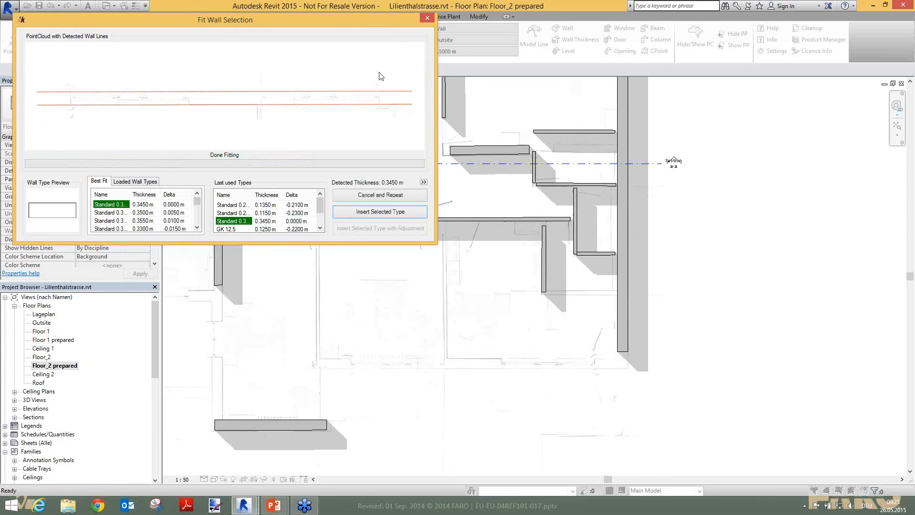
scroll(381, 98, up, 9)
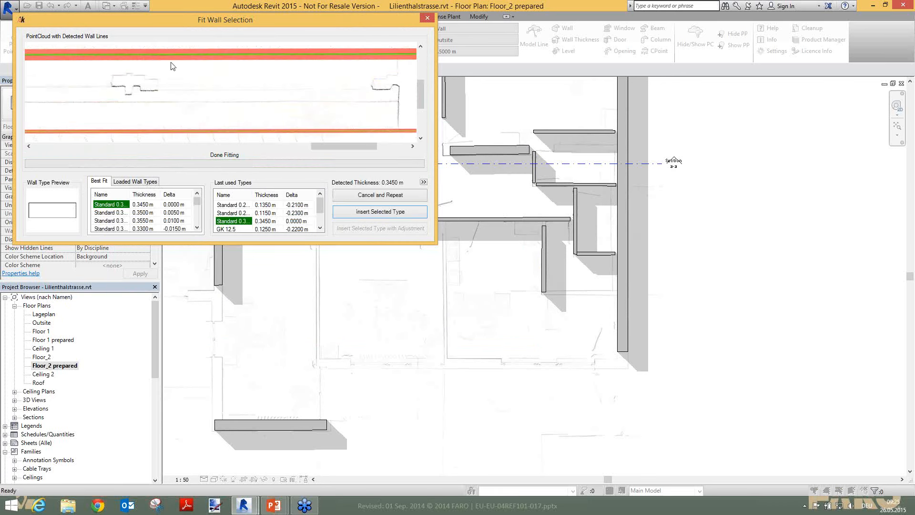
scroll(387, 99, down, 9)
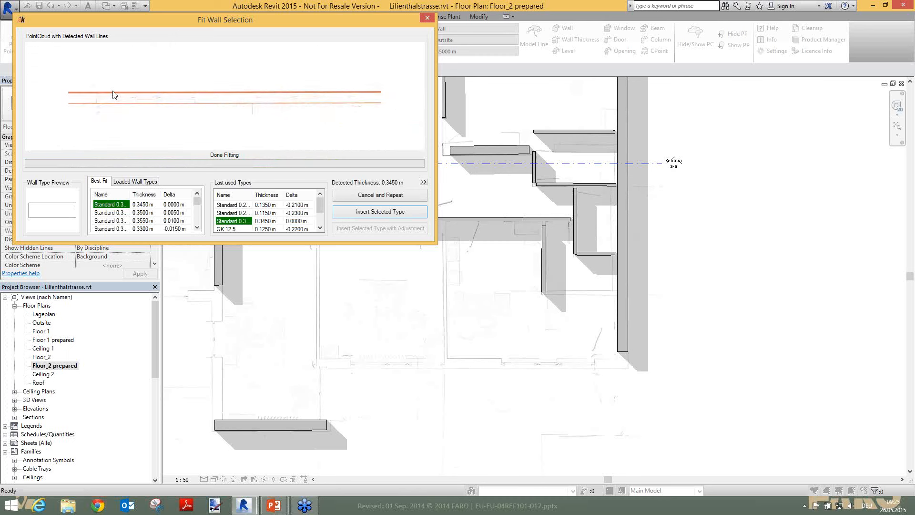
scroll(79, 100, up, 5)
scroll(64, 110, down, 3)
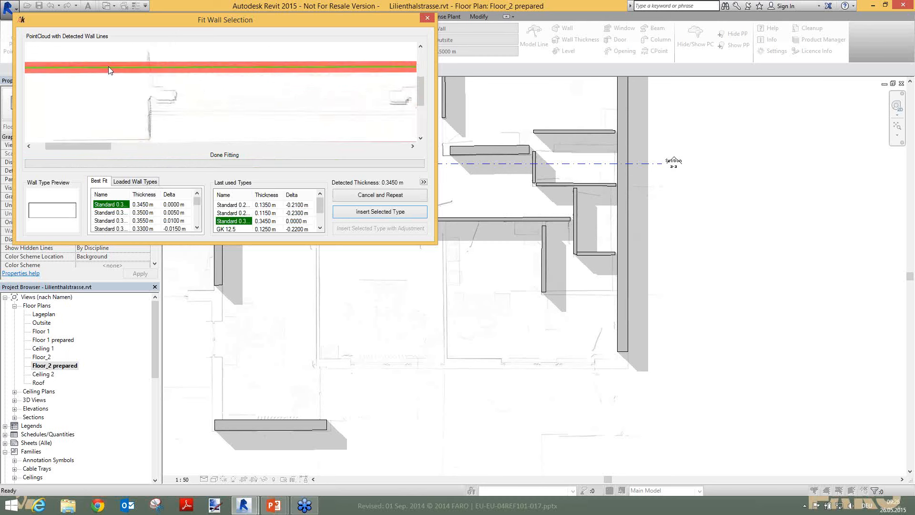
scroll(119, 76, down, 1)
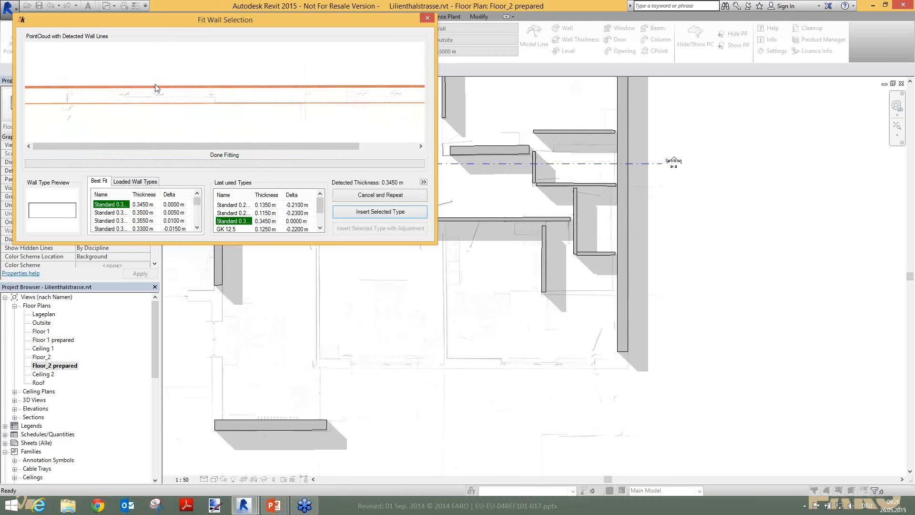
scroll(167, 84, down, 2)
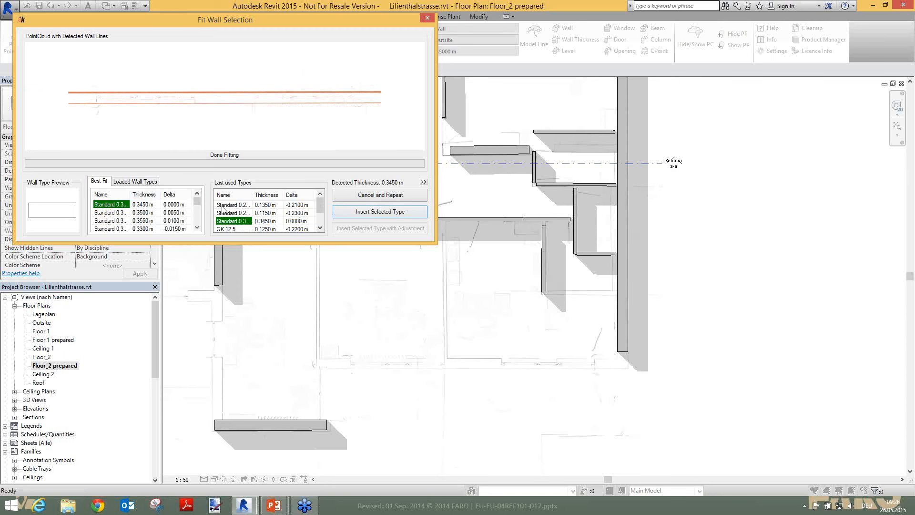
click(408, 214)
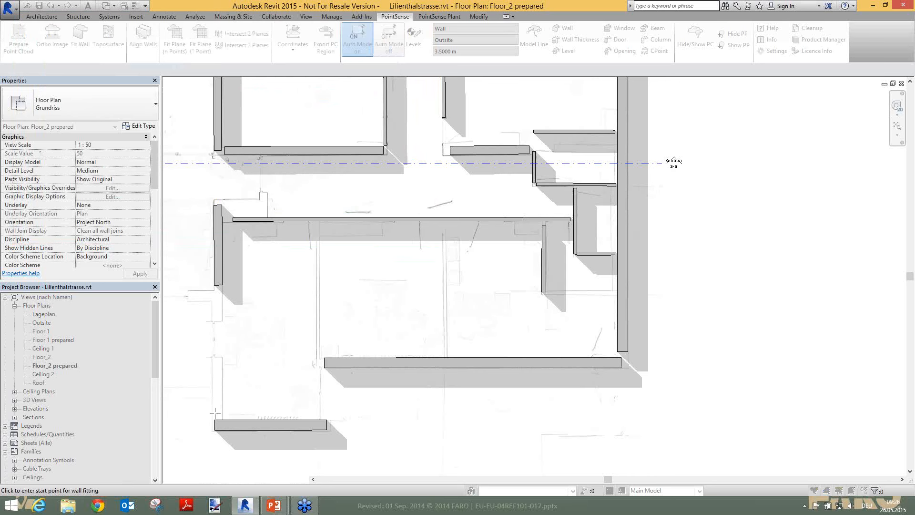
Step: Fit the southwest exterior wall, reposition one detected line, and insert the 0.3450 m type adjusted to the detected 0.3400 m thickness
click(216, 412)
click(215, 299)
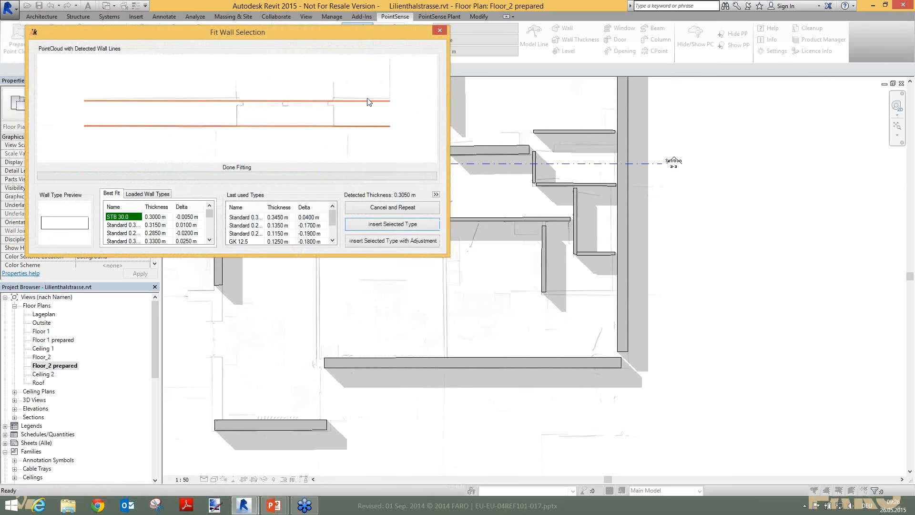
scroll(390, 102, up, 1)
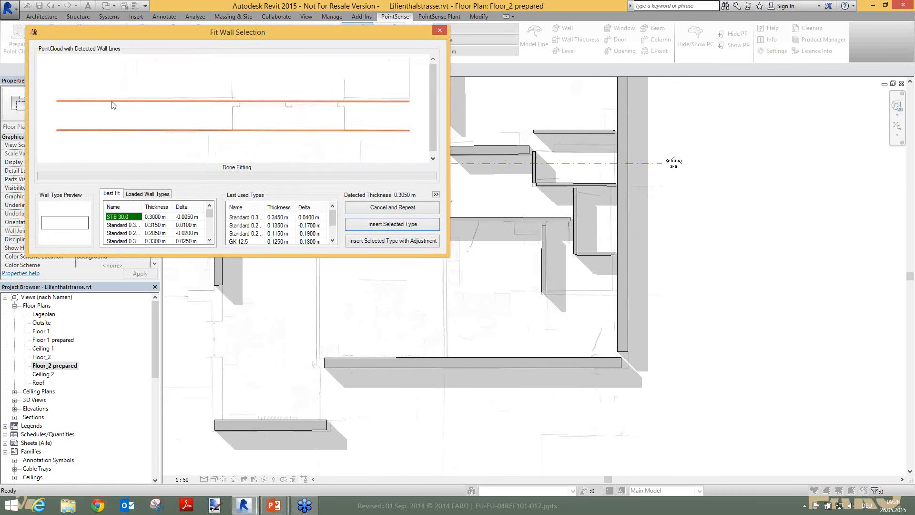
scroll(433, 105, up, 1)
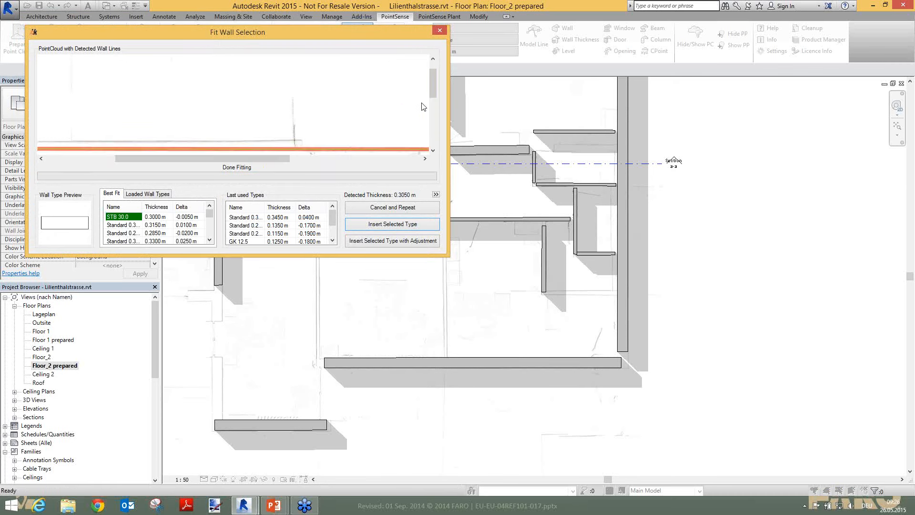
scroll(211, 104, up, 1)
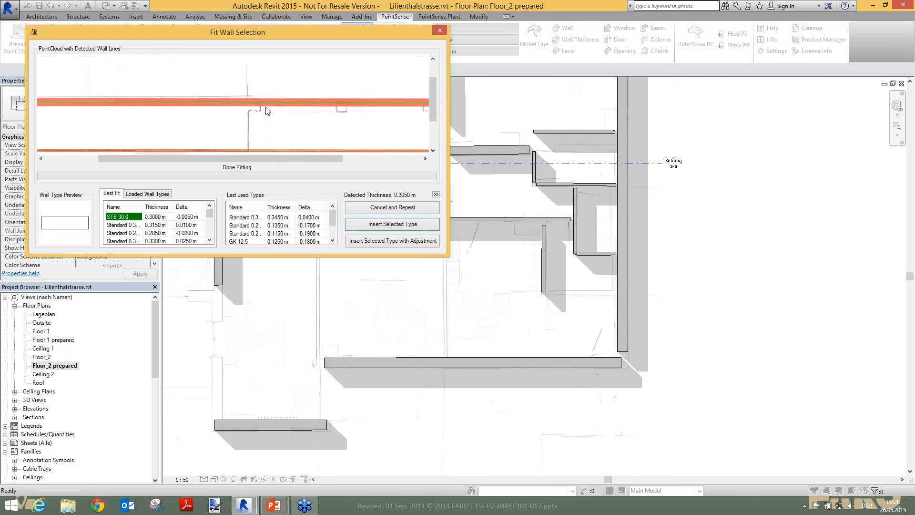
scroll(211, 106, down, 1)
click(213, 103)
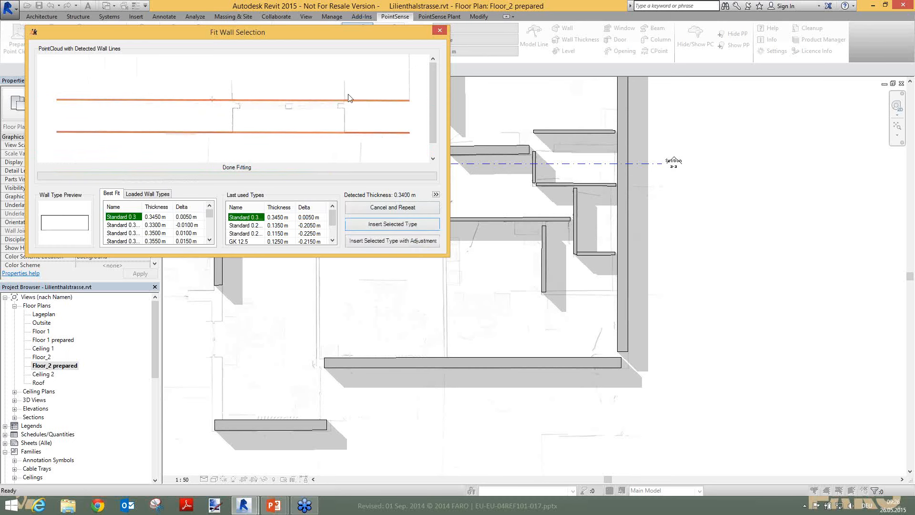
click(380, 241)
Step: Fit the two long north-south partitions between the corridor wall and the southern exterior wall, inserting the 0.1000 m best-fit type for both
click(318, 225)
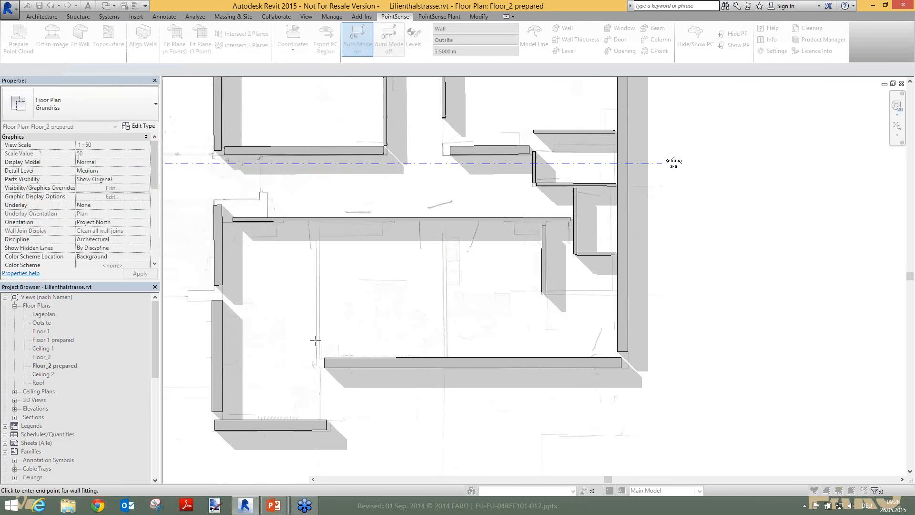
click(316, 355)
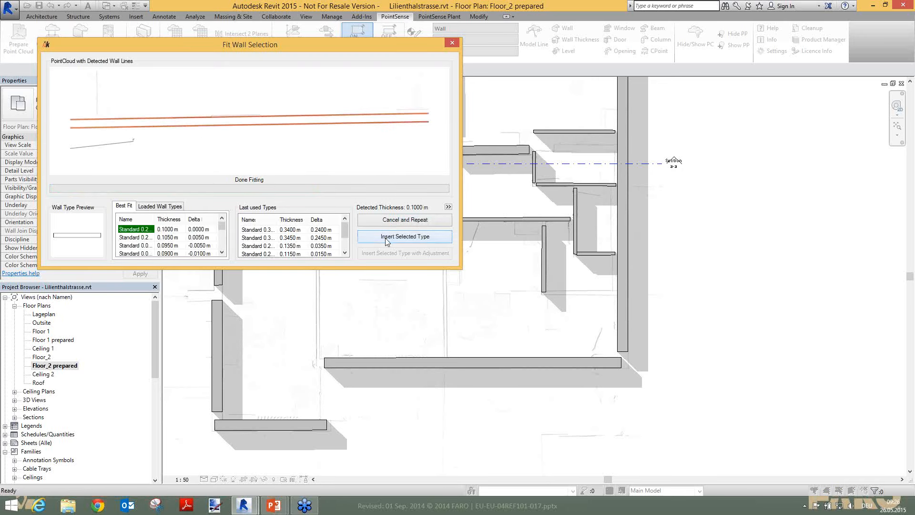
click(395, 237)
click(443, 232)
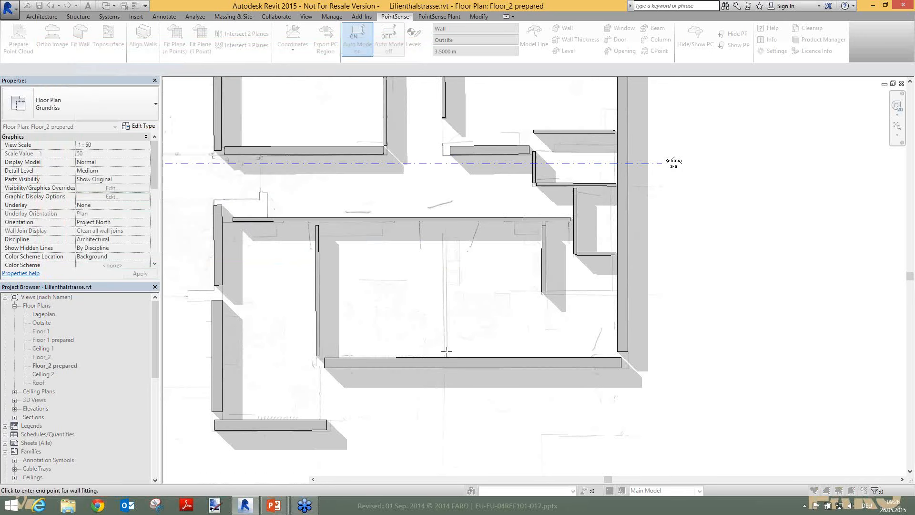
click(447, 352)
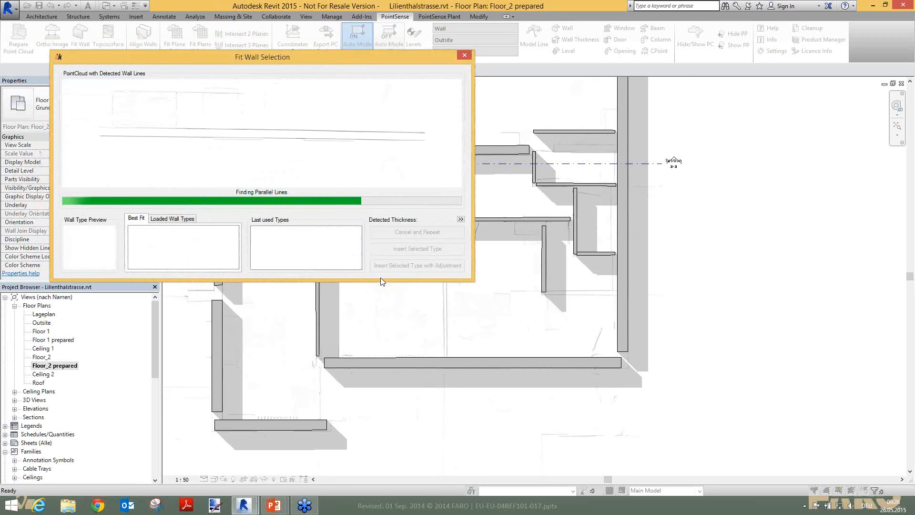
click(401, 251)
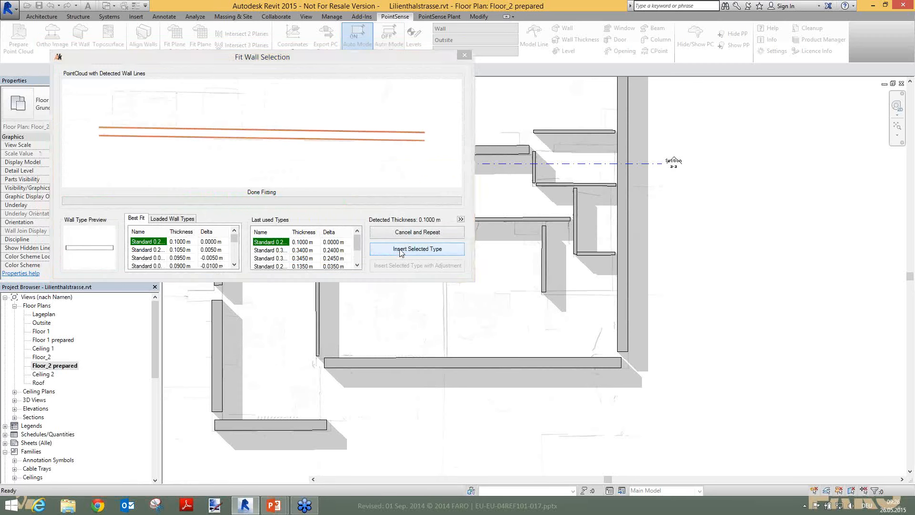
scroll(345, 251, down, 2)
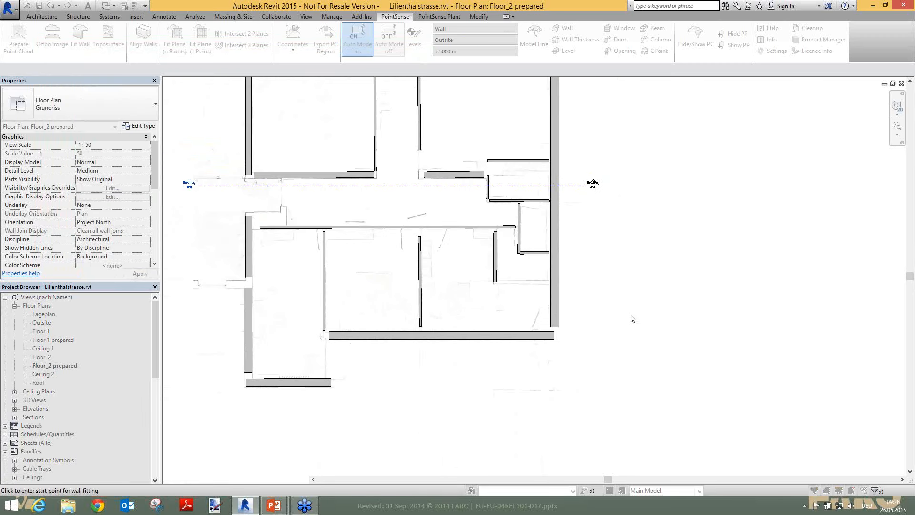
key(Escape)
Step: Preview Align Walls on all the floor's walls, examine the color-coded deviations and parameters, and cancel without applying the alignment
middle_drag(621, 293, 625, 320)
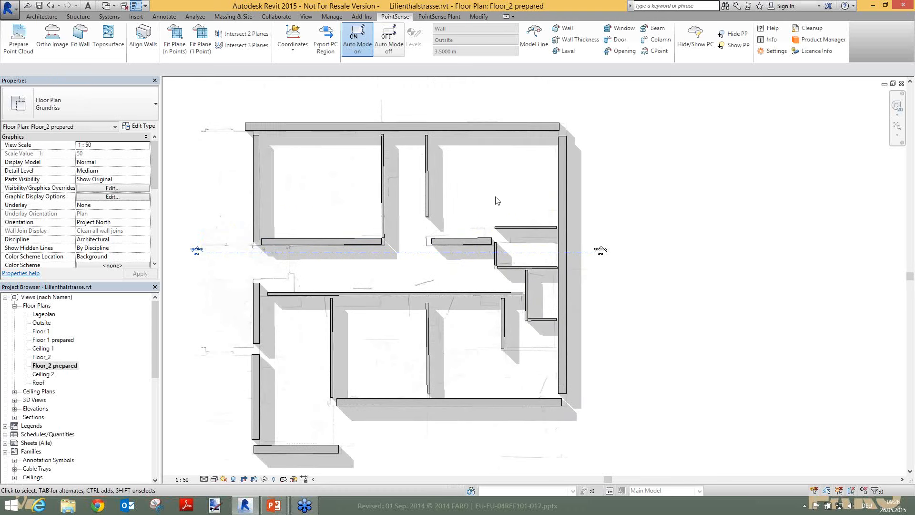
scroll(641, 217, down, 1)
scroll(634, 312, up, 1)
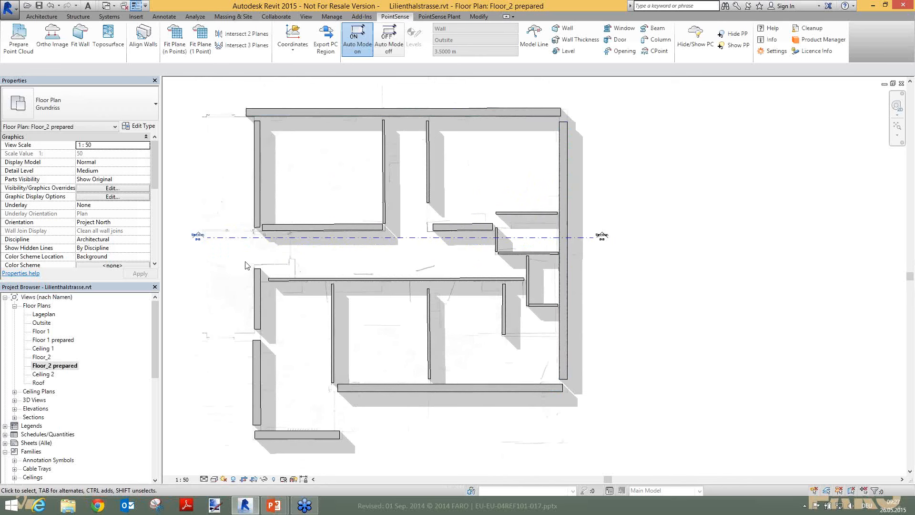
click(143, 36)
drag(205, 91, 668, 469)
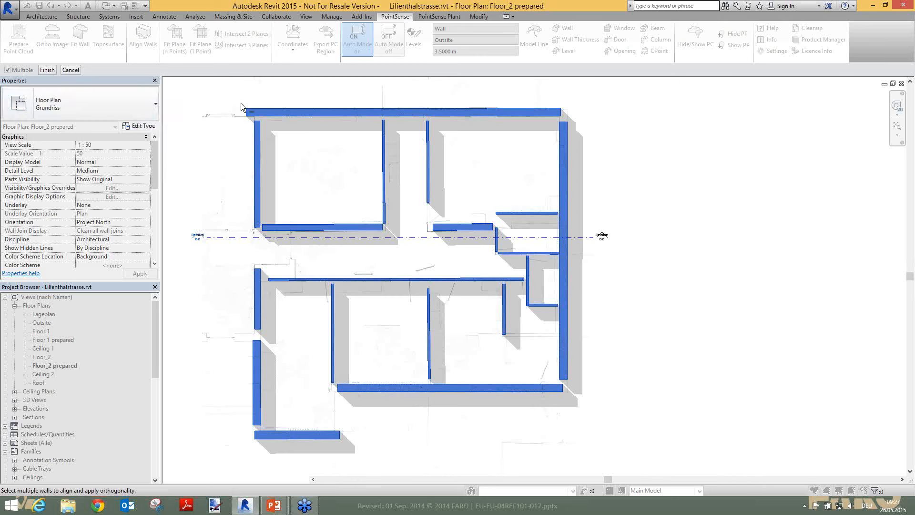
click(47, 70)
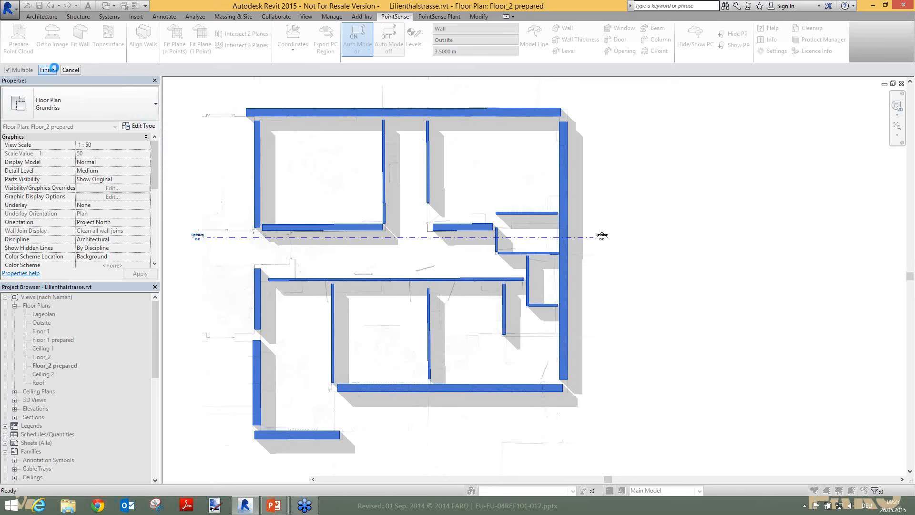
drag(346, 73, 424, 66)
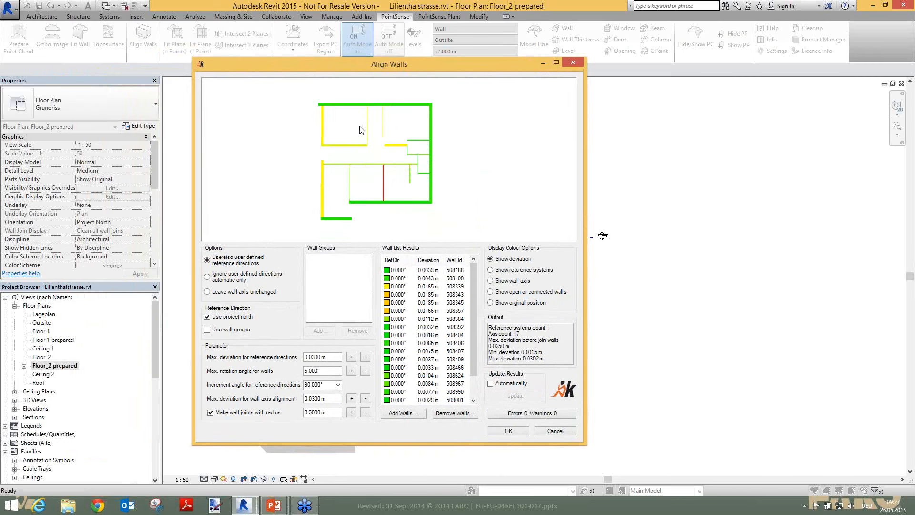
scroll(398, 124, up, 1)
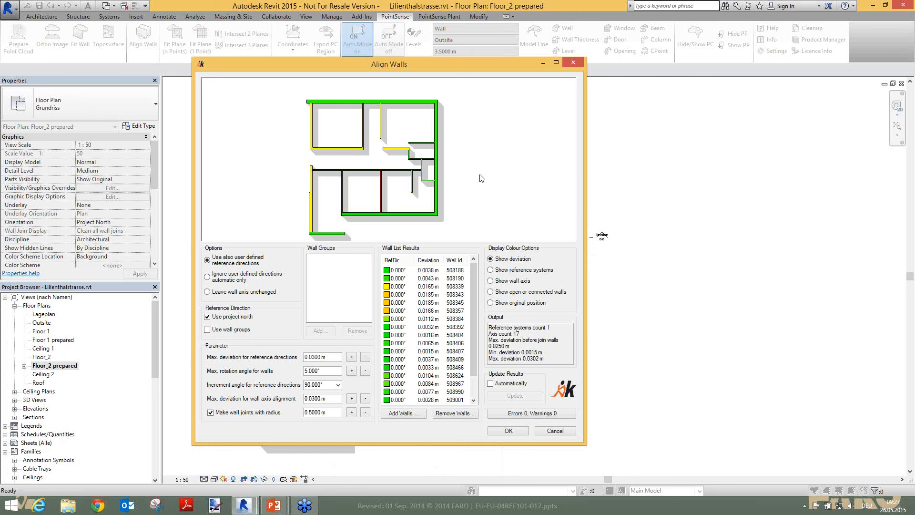
click(565, 431)
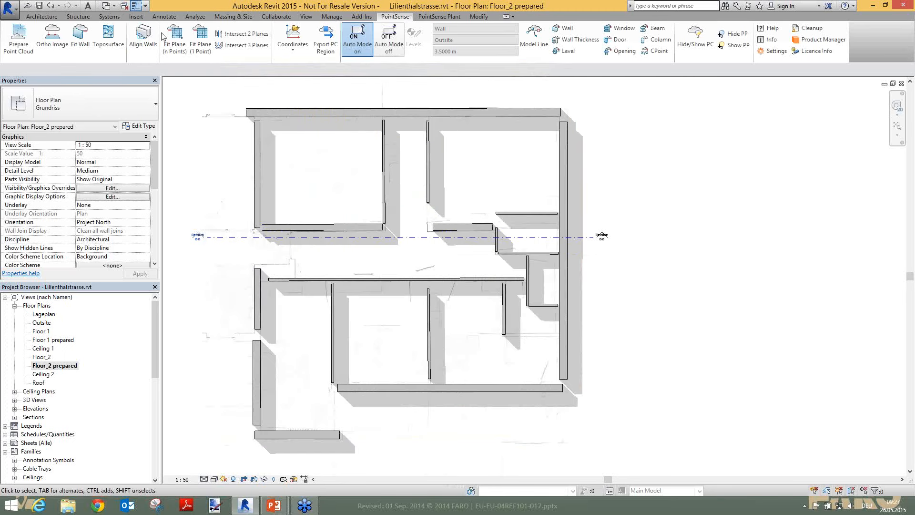
Step: Dismiss the save reminder and place an angular dimension between the northern and eastern exterior walls
click(164, 17)
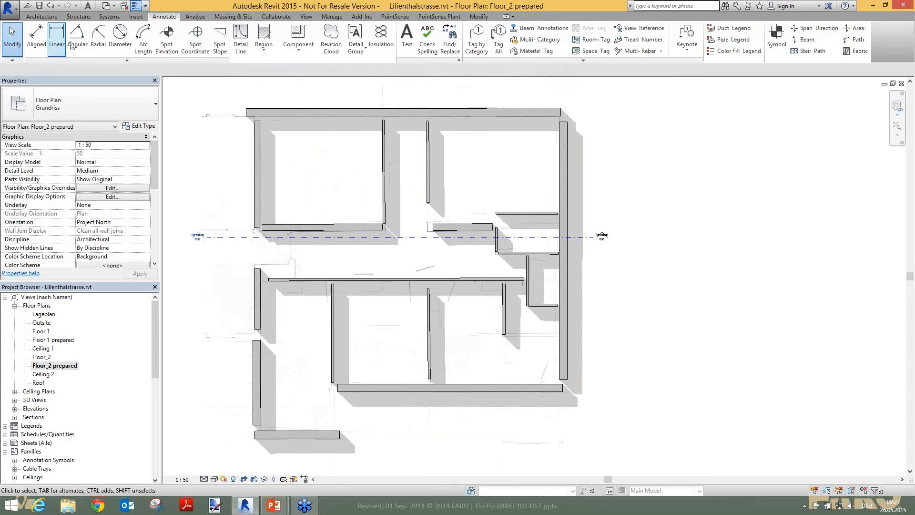
click(76, 51)
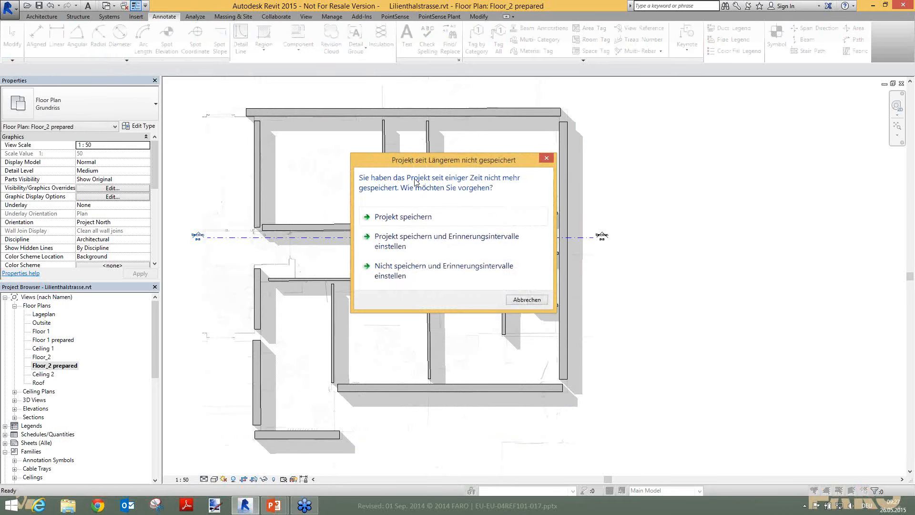
click(527, 300)
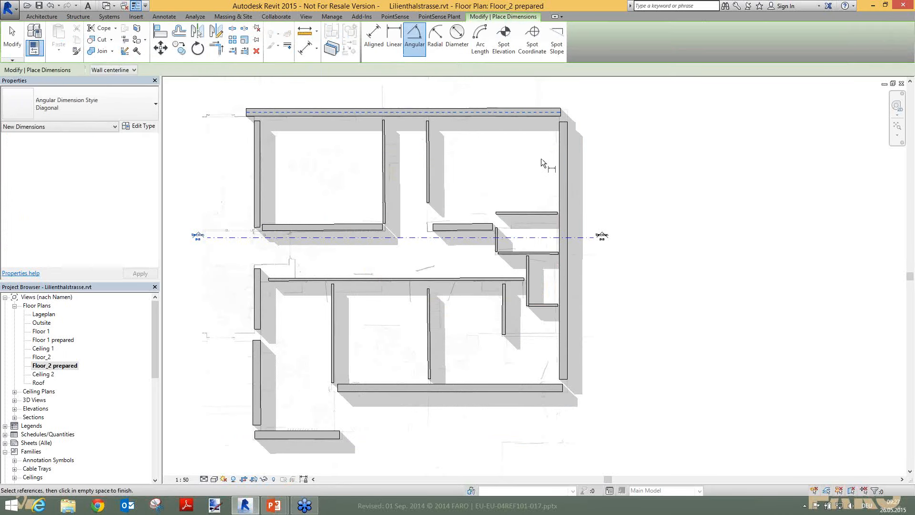
click(564, 170)
click(532, 158)
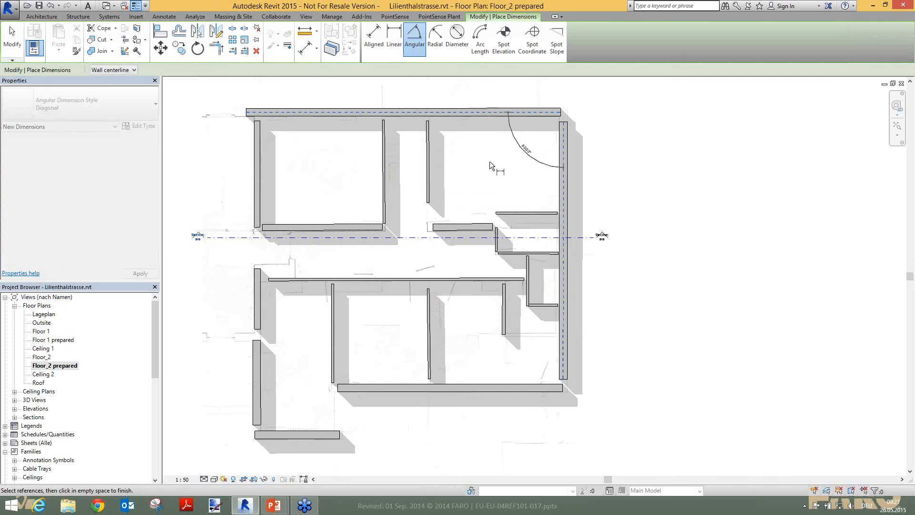
Step: Place angular dimensions between the northern and northwest exterior walls, and between the corridor wall and the western exterior wall below it
click(306, 115)
click(258, 170)
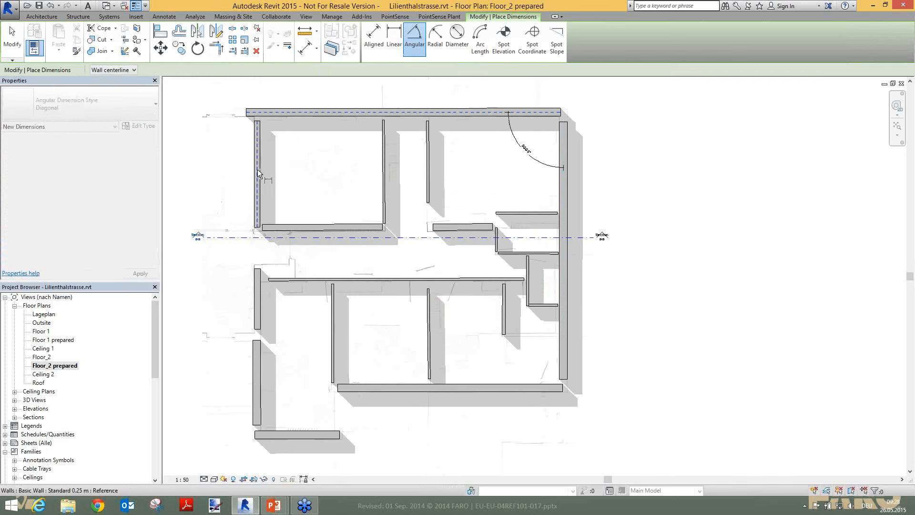
click(295, 162)
click(289, 280)
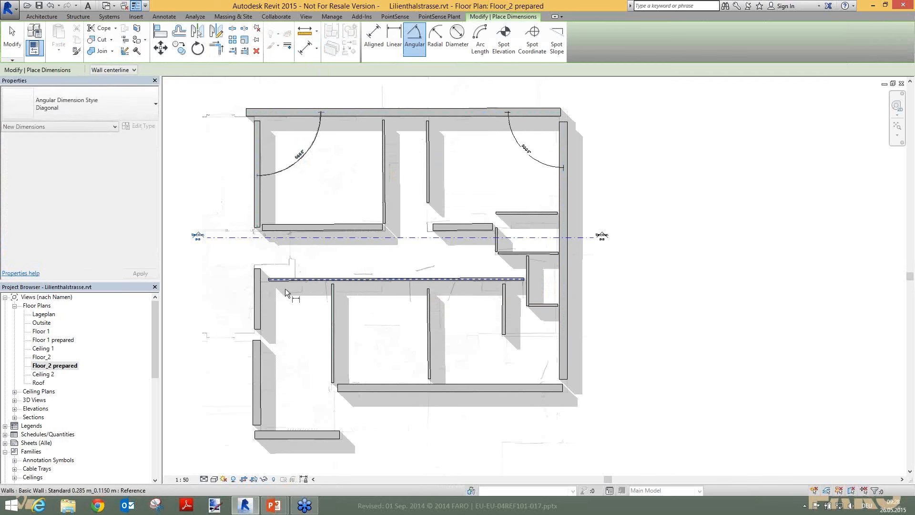
click(261, 305)
click(289, 313)
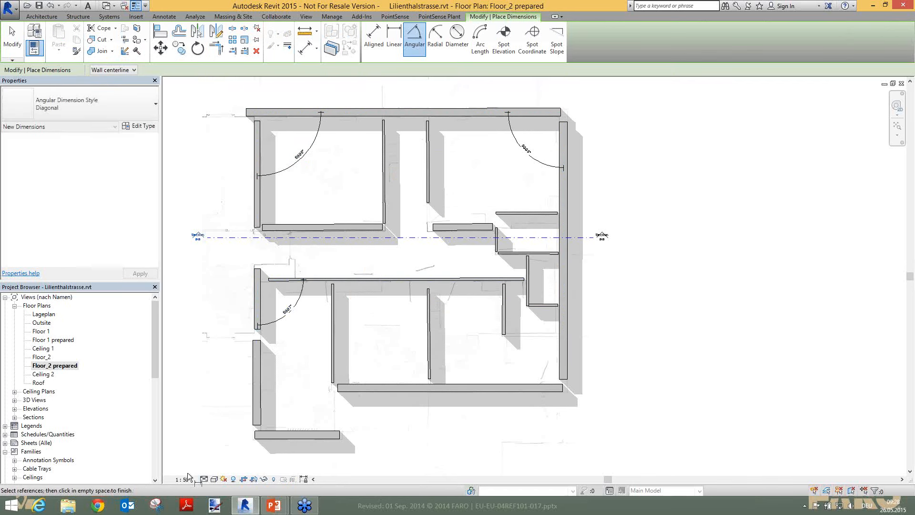
Step: Set the view scale to 1:100 and check the three angular dimensions between the walls
click(184, 478)
click(190, 416)
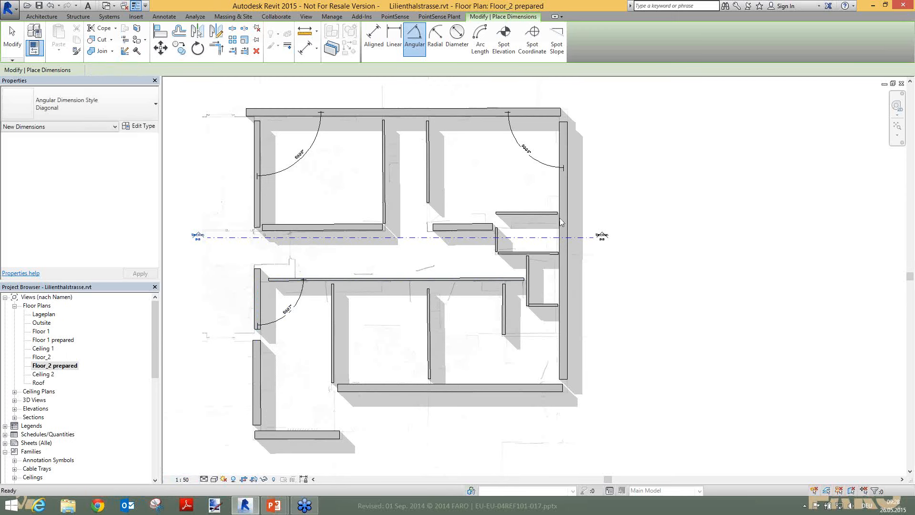
scroll(586, 137, up, 2)
key(Escape)
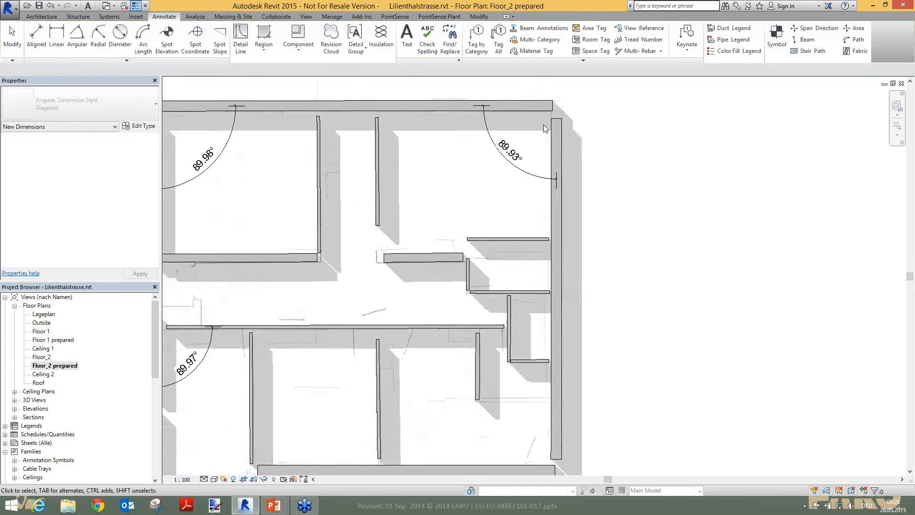
scroll(544, 124, up, 3)
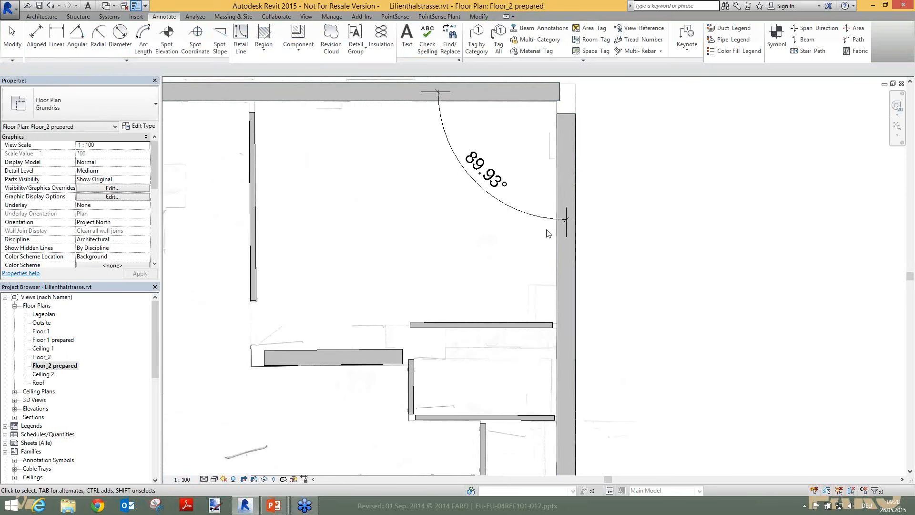
click(506, 204)
key(Escape)
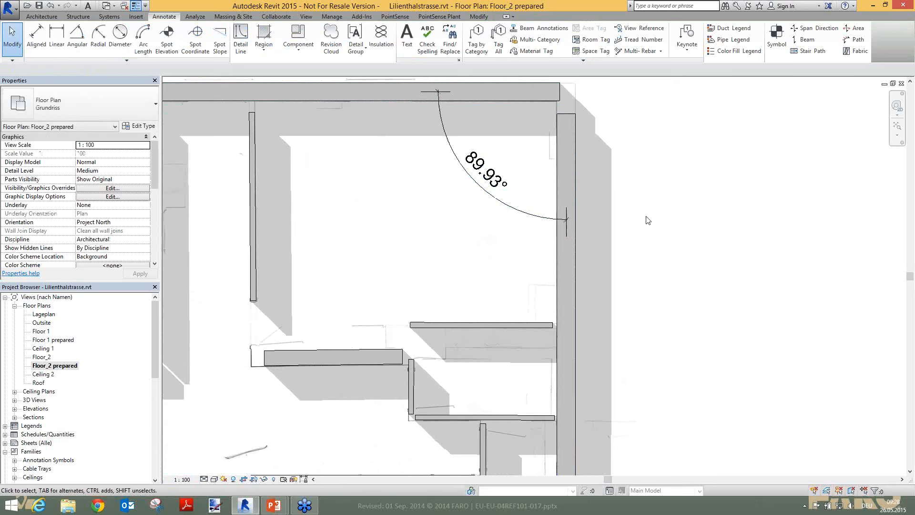
scroll(543, 182, down, 3)
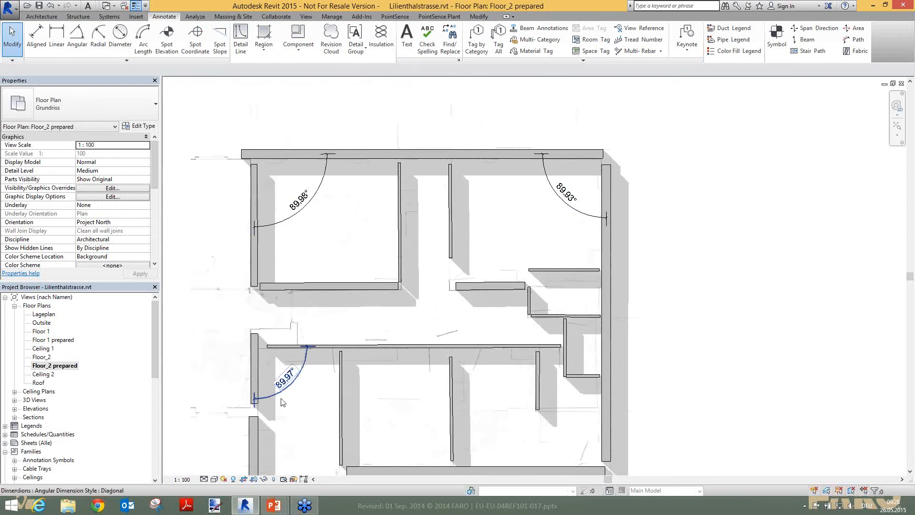
scroll(287, 209, down, 1)
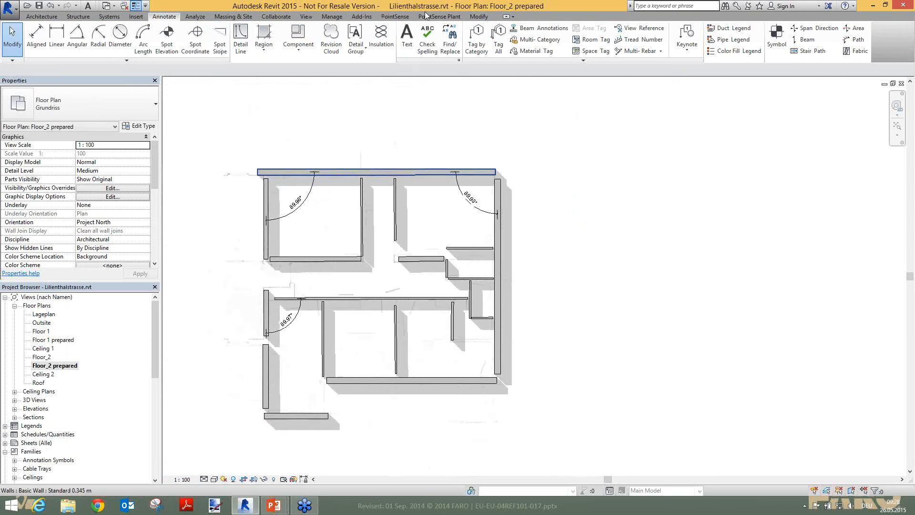
Step: Run PointSense Align Walls with multiple selection on all of the floor's walls
click(395, 17)
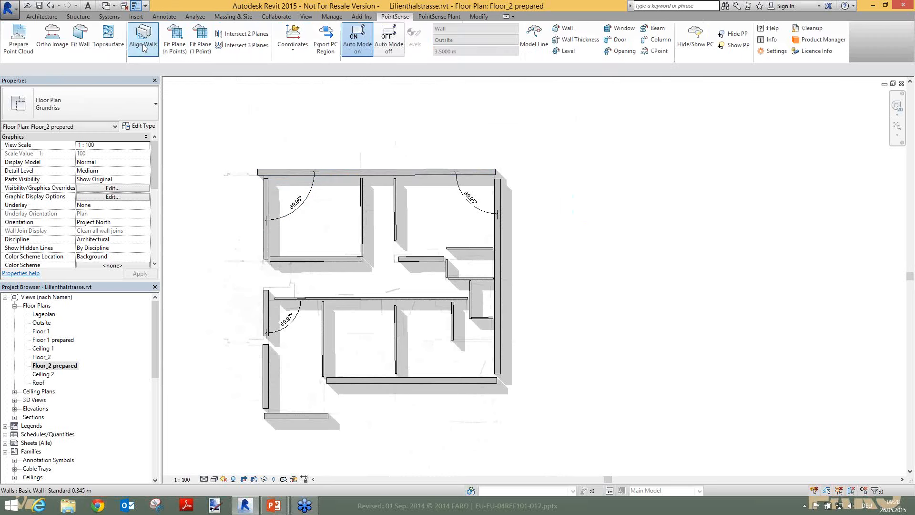
click(357, 41)
drag(211, 145, 408, 261)
drag(449, 293, 594, 452)
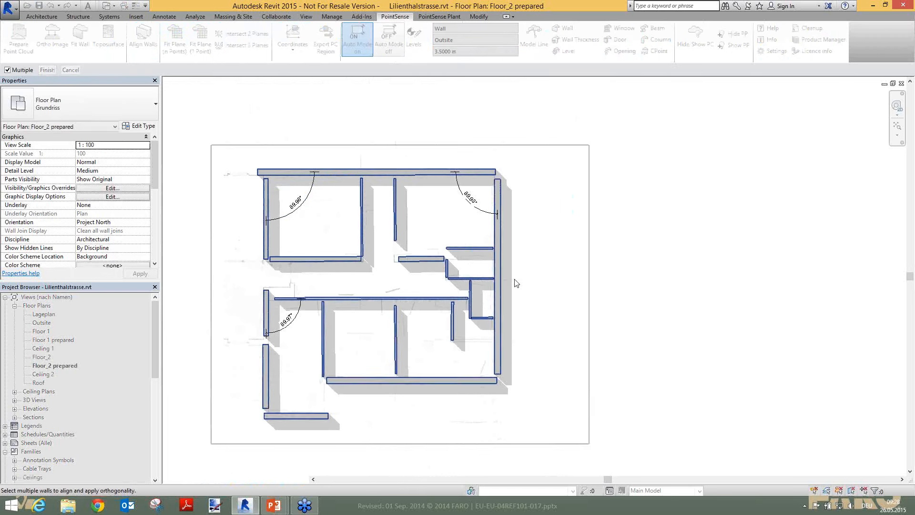
click(54, 71)
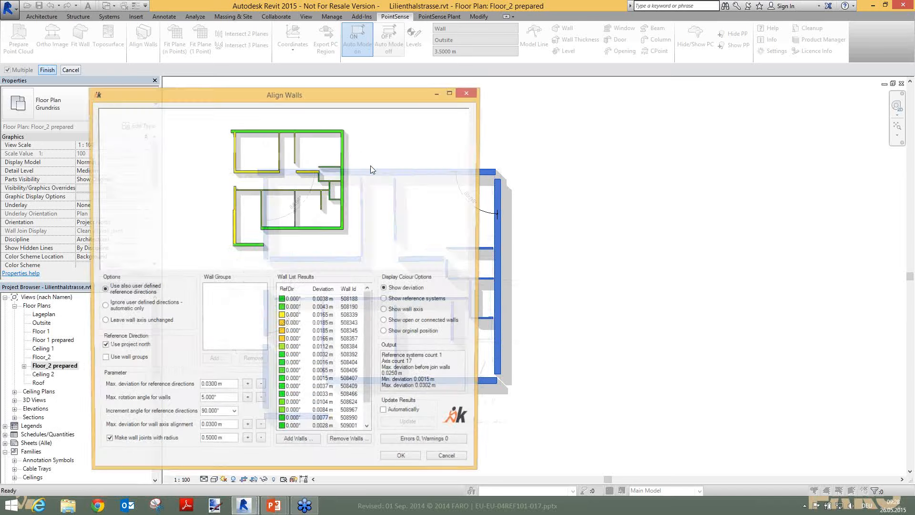
Step: Color the alignment preview by reference systems and examine the aligned walls in the plan and the available increment angles
click(386, 299)
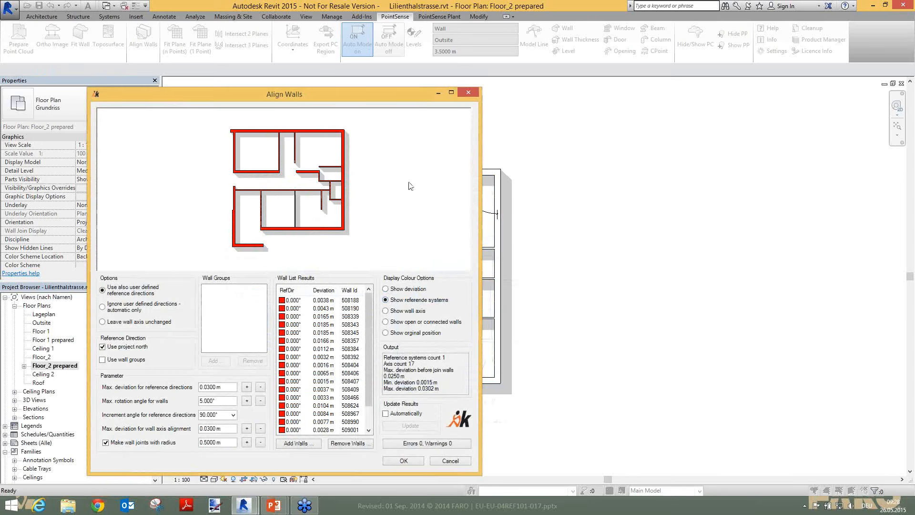
drag(398, 97, 823, 99)
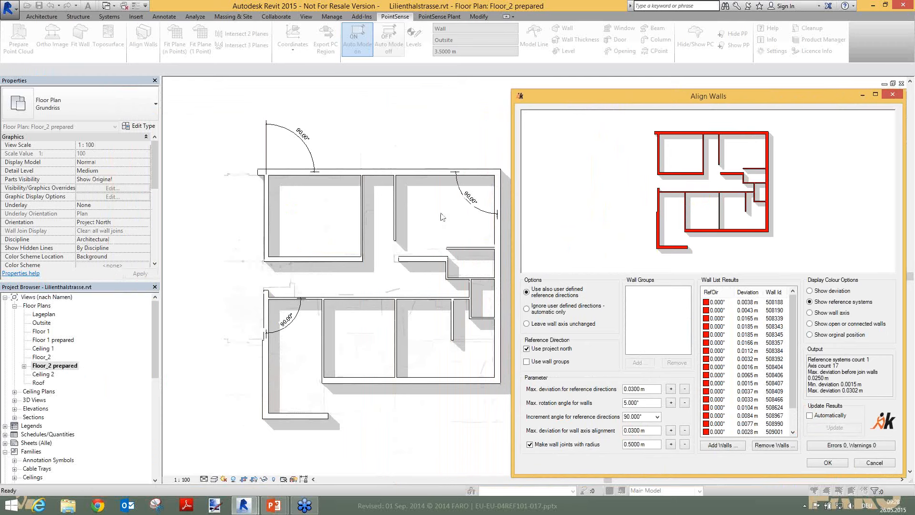
drag(581, 99, 275, 98)
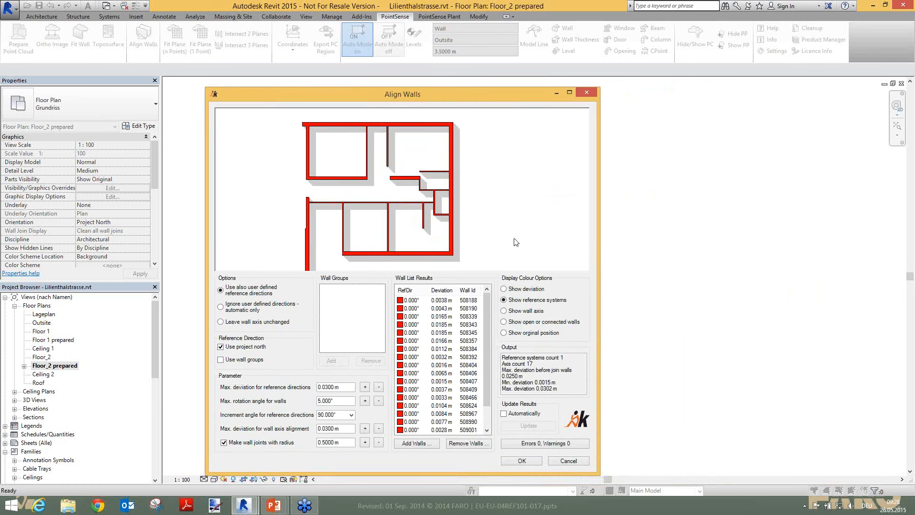
click(352, 415)
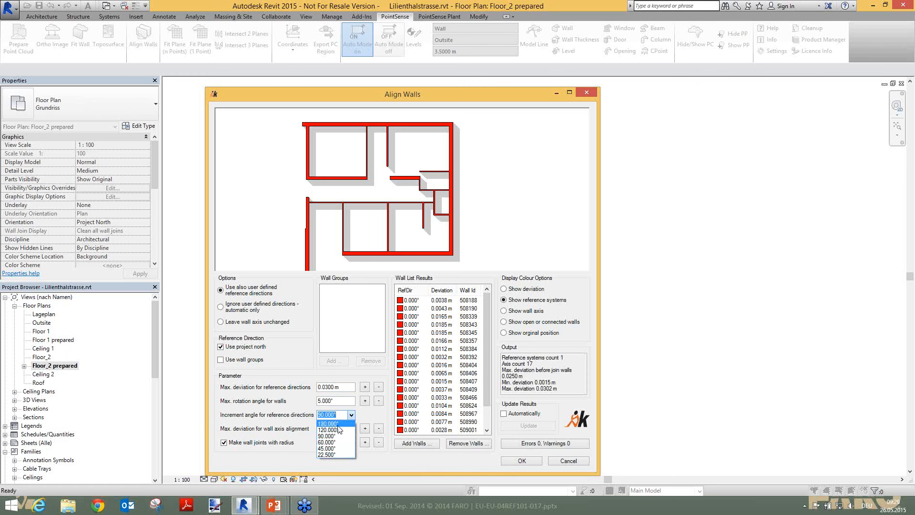
click(371, 422)
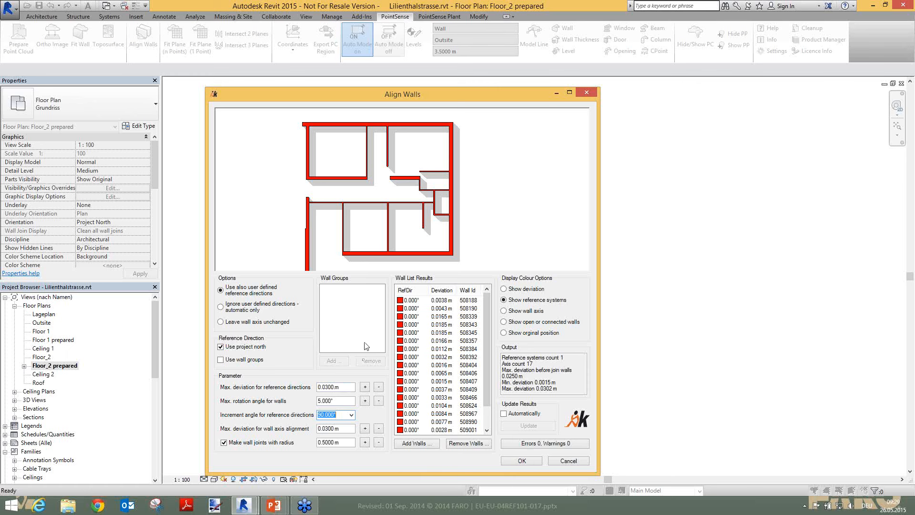
Step: Reduce the maximum deviation for reference directions to 0.0150 m, update the results, and examine the differently colored walls
click(379, 388)
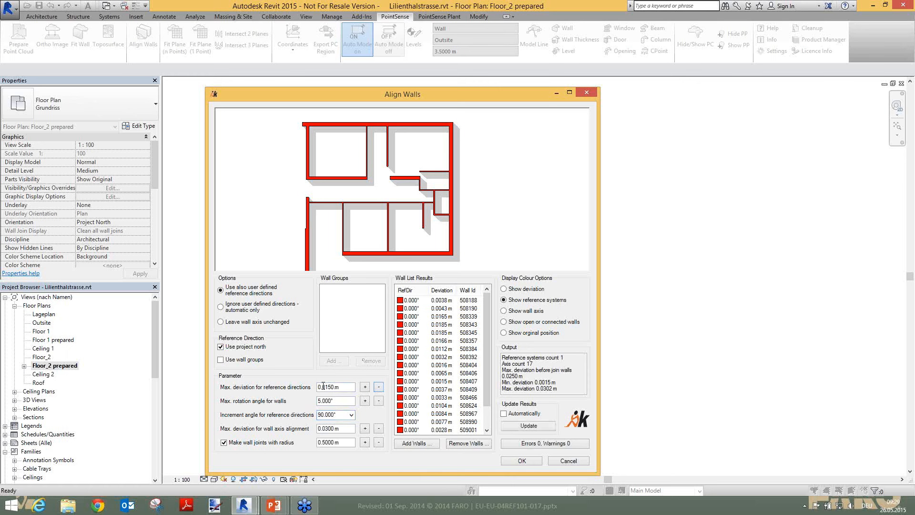
click(527, 427)
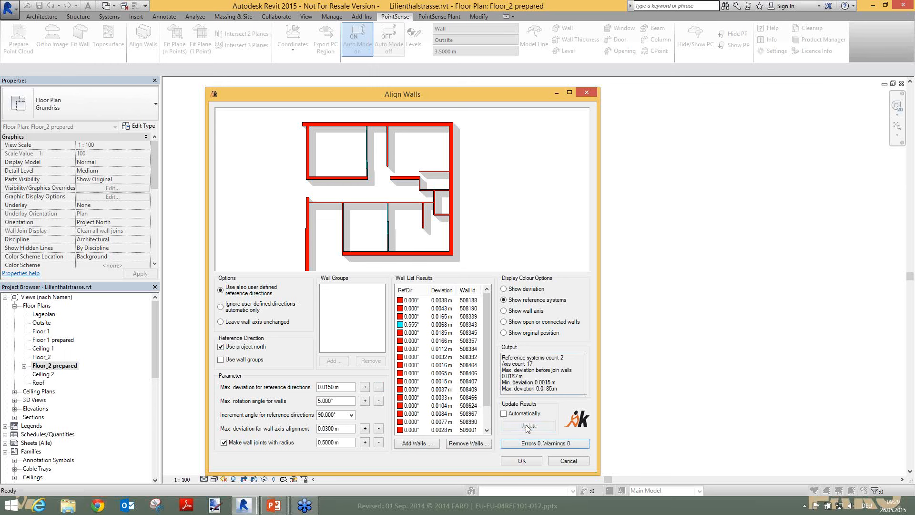
scroll(366, 172, up, 3)
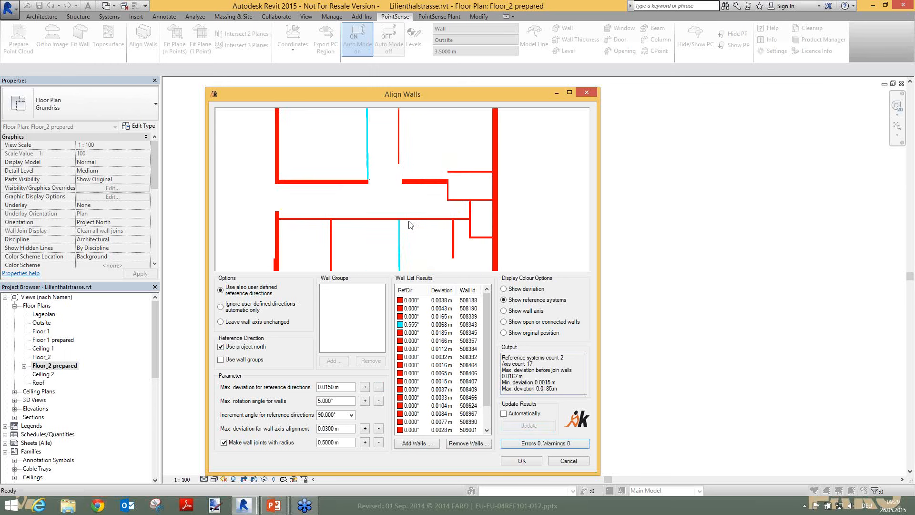
scroll(408, 221, down, 2)
scroll(403, 205, up, 2)
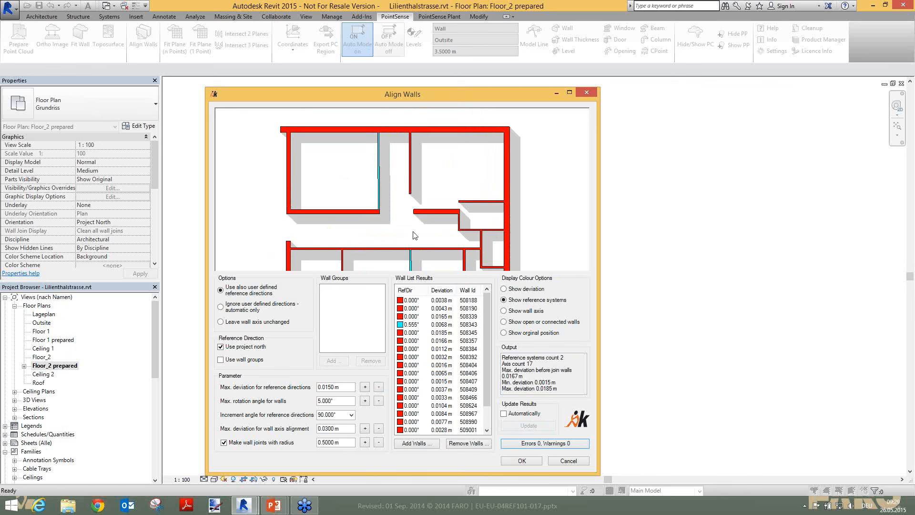
middle_drag(429, 241, 428, 198)
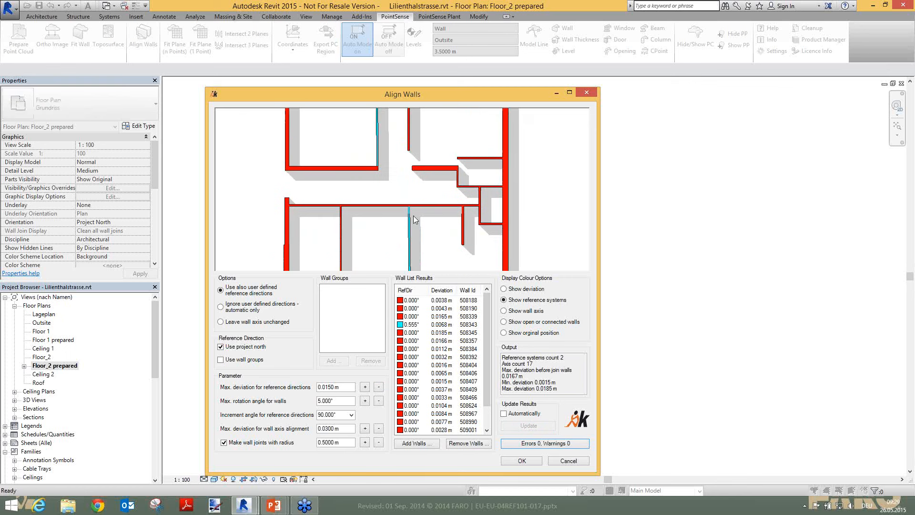
Step: Set the maximum deviation for reference directions to 0.0100 m, update the results, and apply the wall alignment
click(329, 387)
text(0)
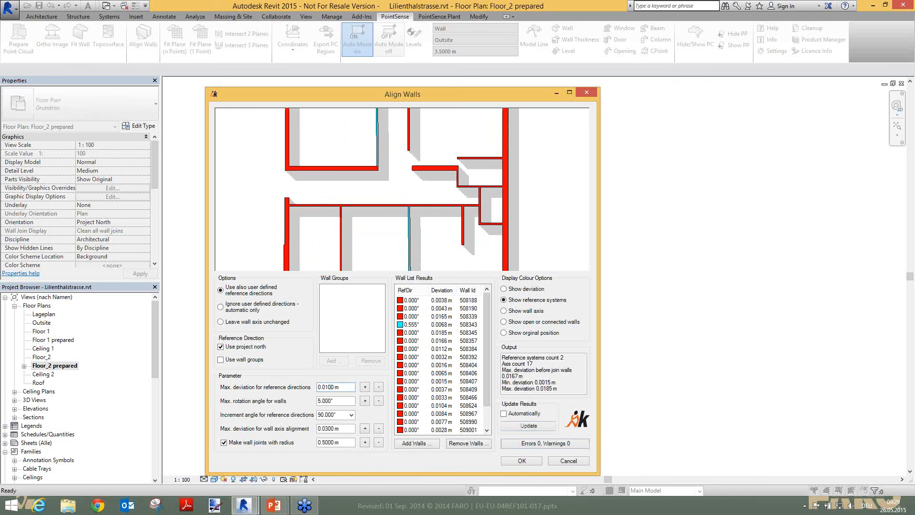
click(528, 426)
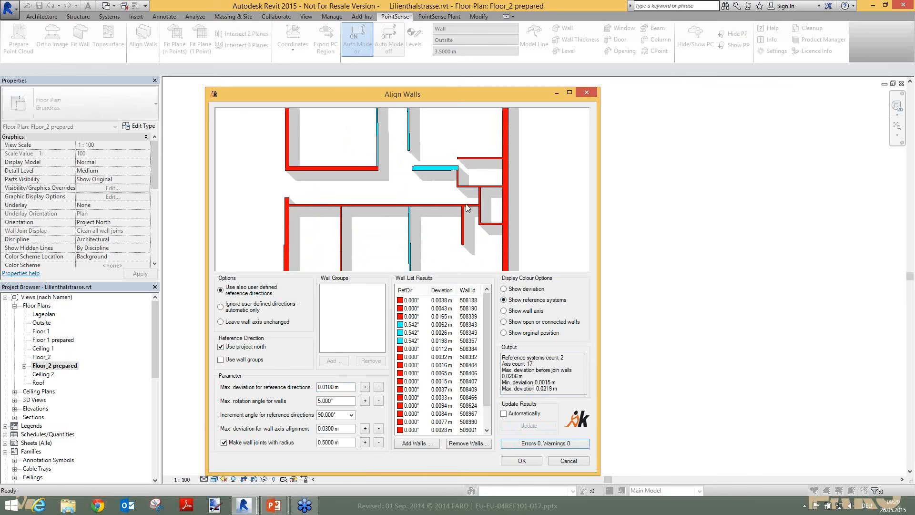
scroll(381, 211, down, 3)
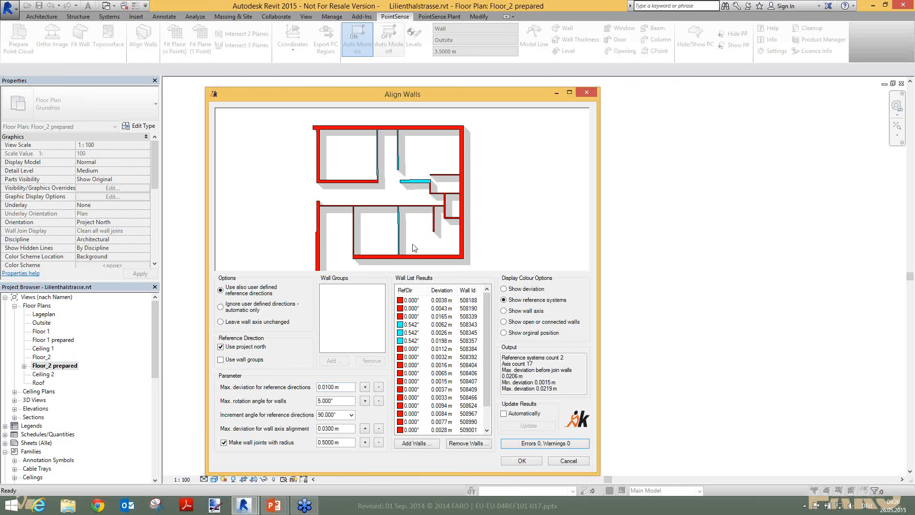
click(522, 461)
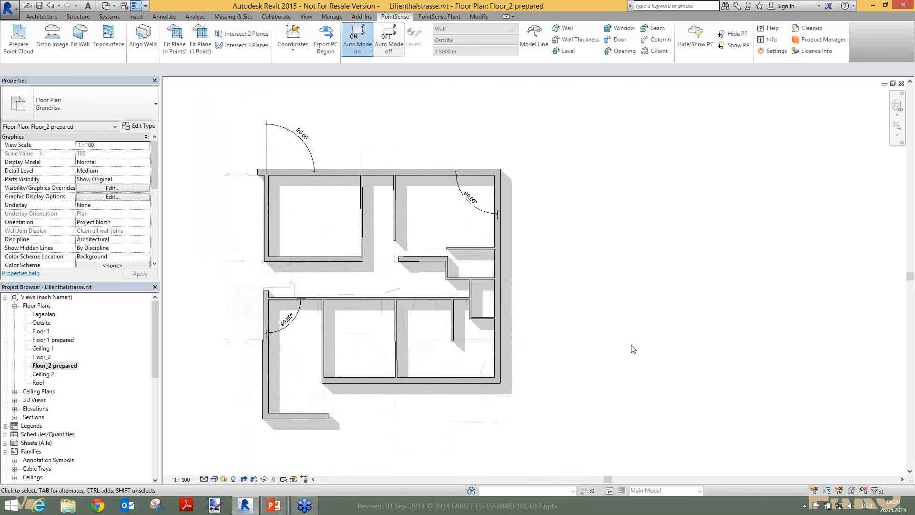
Step: Examine the aligned walls up close where the two western exterior wall segments of different thickness meet
scroll(256, 320, up, 4)
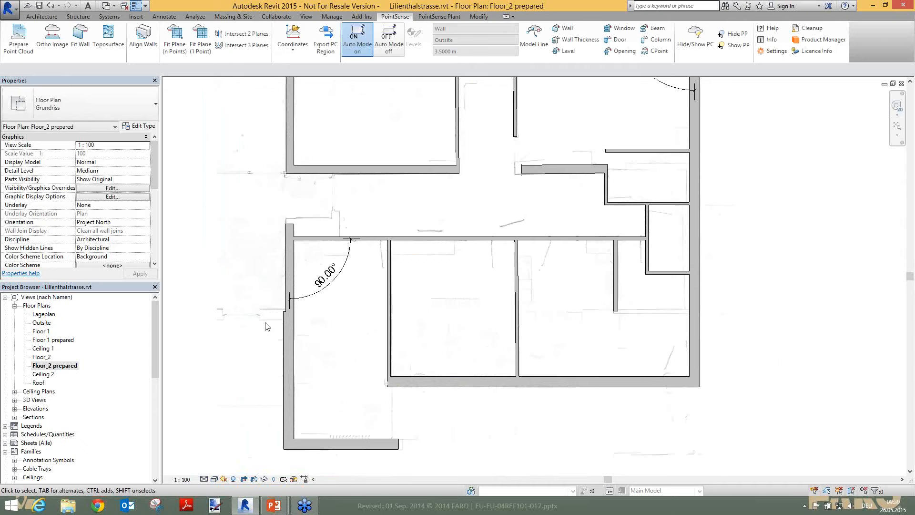
scroll(267, 327, up, 5)
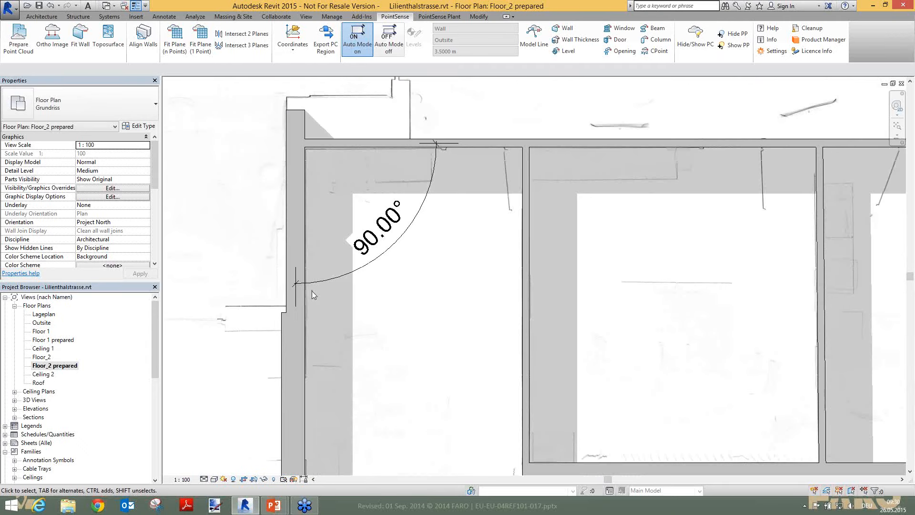
scroll(312, 291, up, 2)
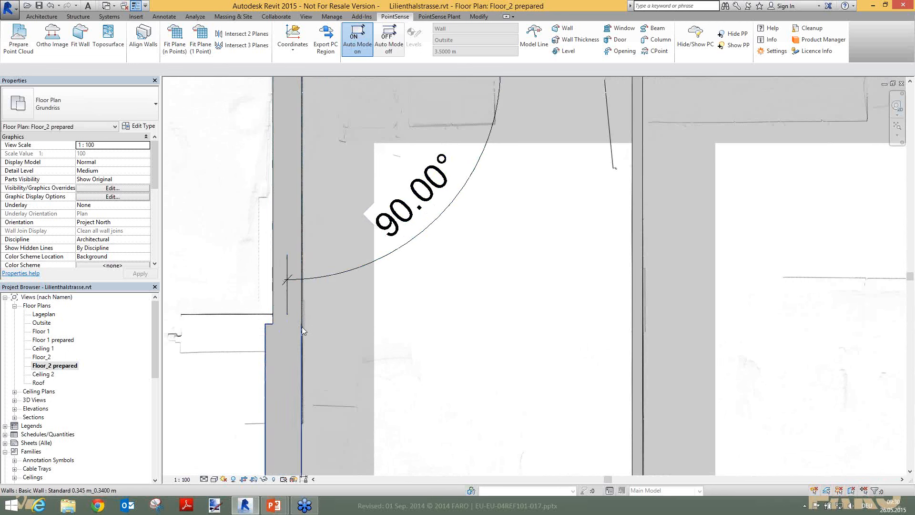
scroll(286, 263, down, 3)
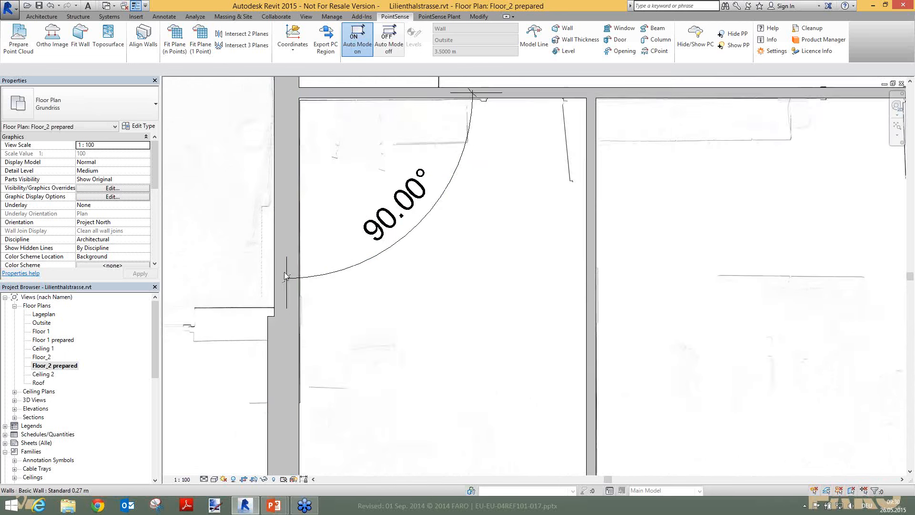
scroll(286, 263, down, 4)
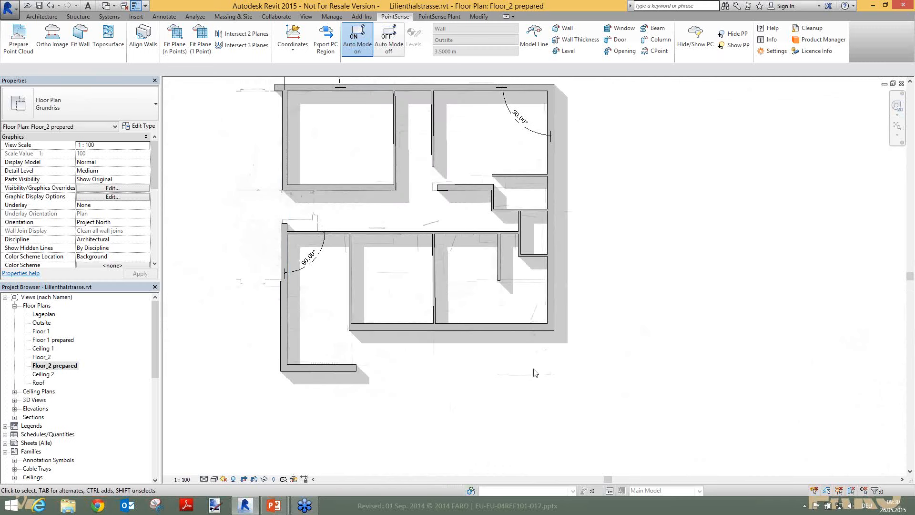
Step: Switch to the PowerPoint slide show and advance to the slide "Using the photo like scan view"
mouse_move(287, 499)
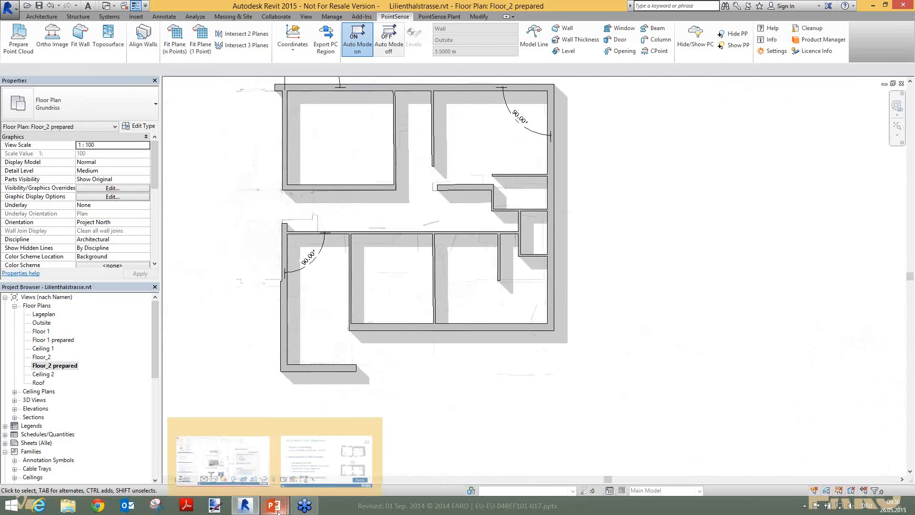
click(298, 470)
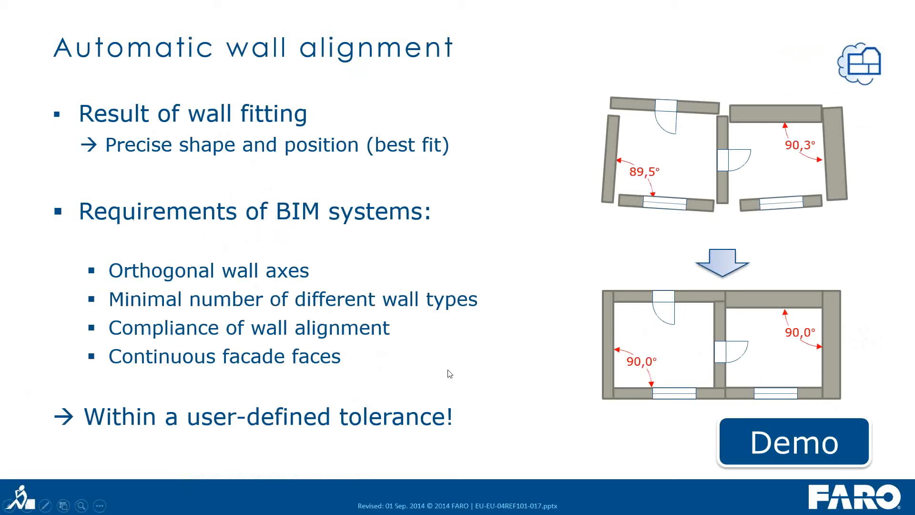
key(Right)
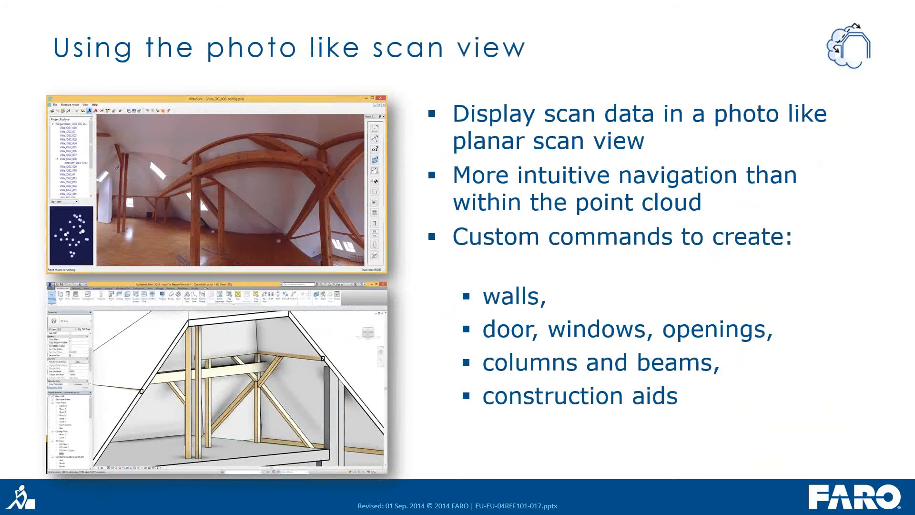
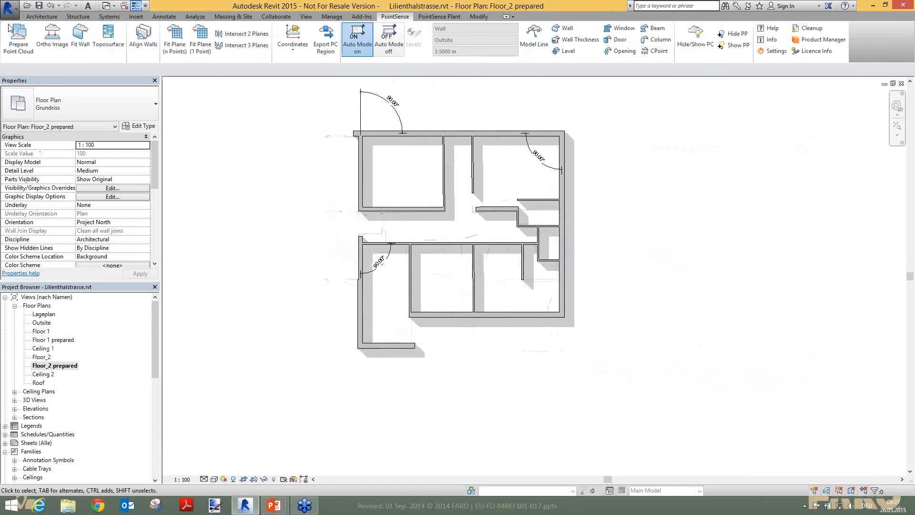
Step: Close the Lilienthalstrasse.rvt project without saving its changes, leaving the Villa_komplett.rvt 3D view open
click(8, 8)
key(Escape)
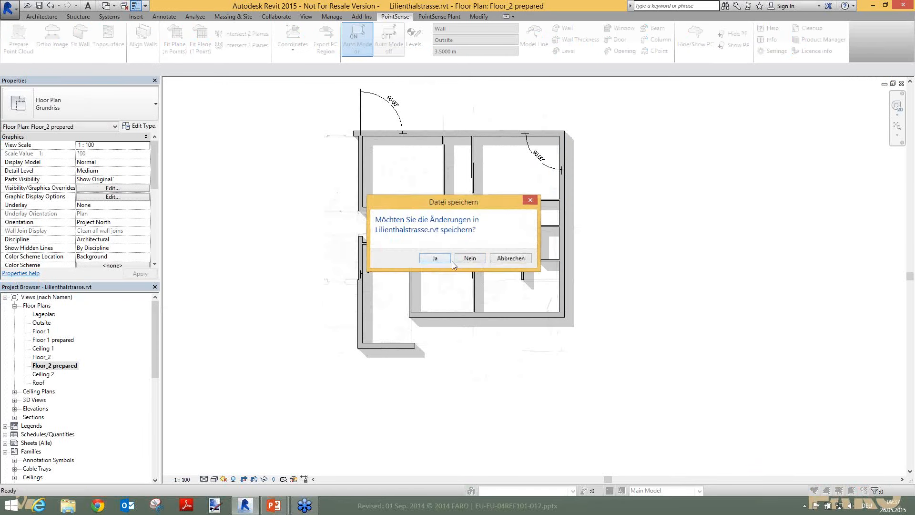
click(471, 256)
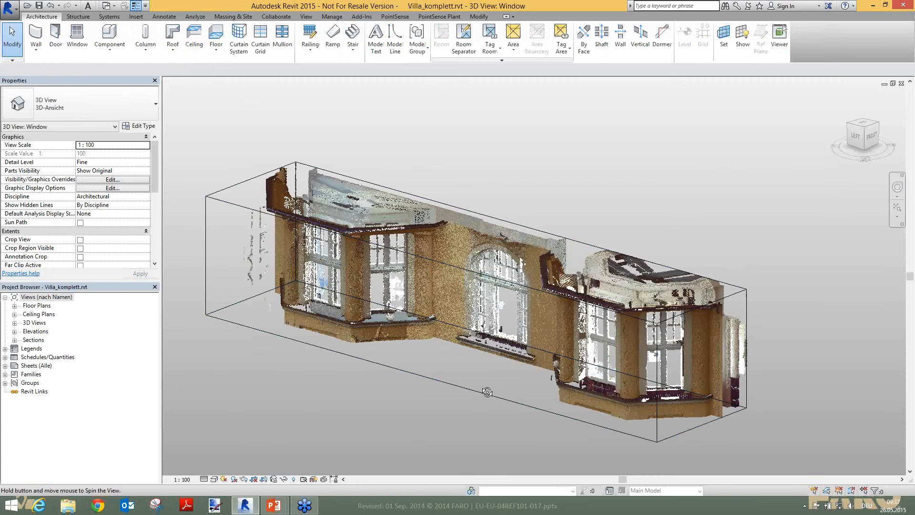
Step: Shrink the section box from both ends and in depth so it encloses only the arched middle window
drag(525, 356, 473, 428)
click(760, 373)
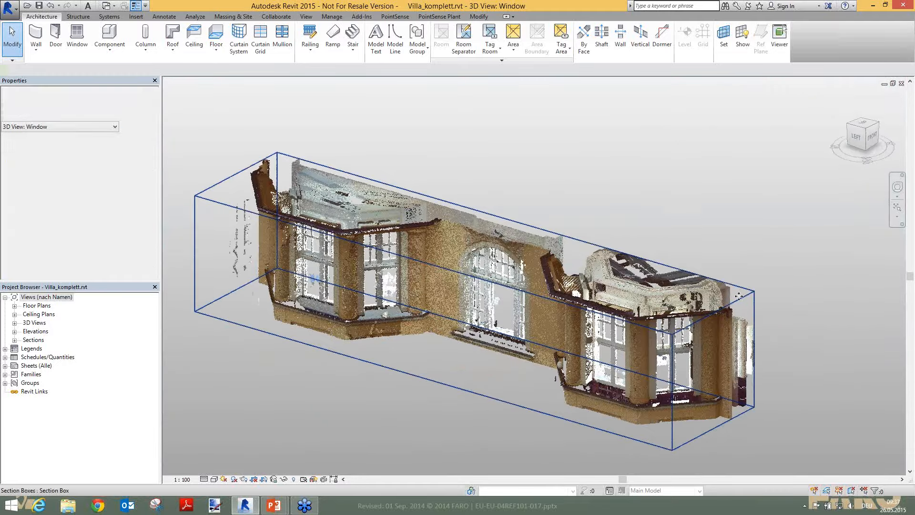
drag(717, 371, 516, 302)
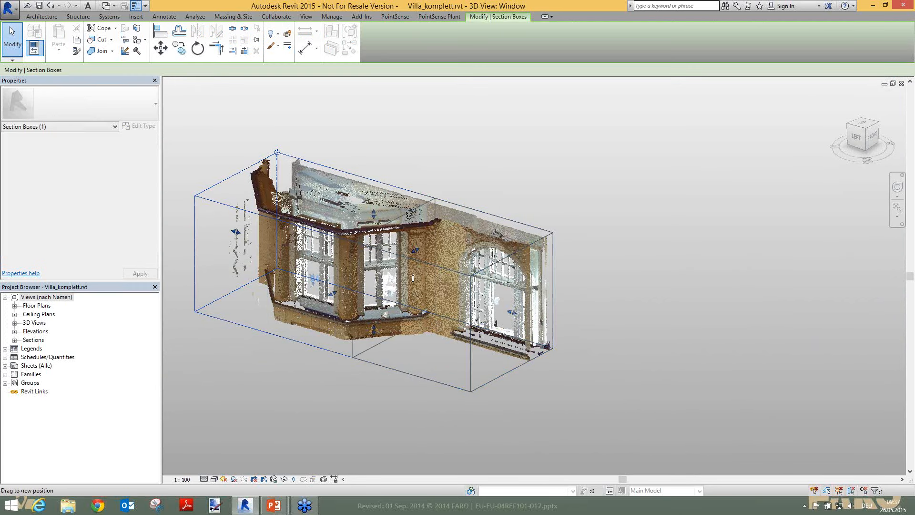
drag(413, 278, 440, 287)
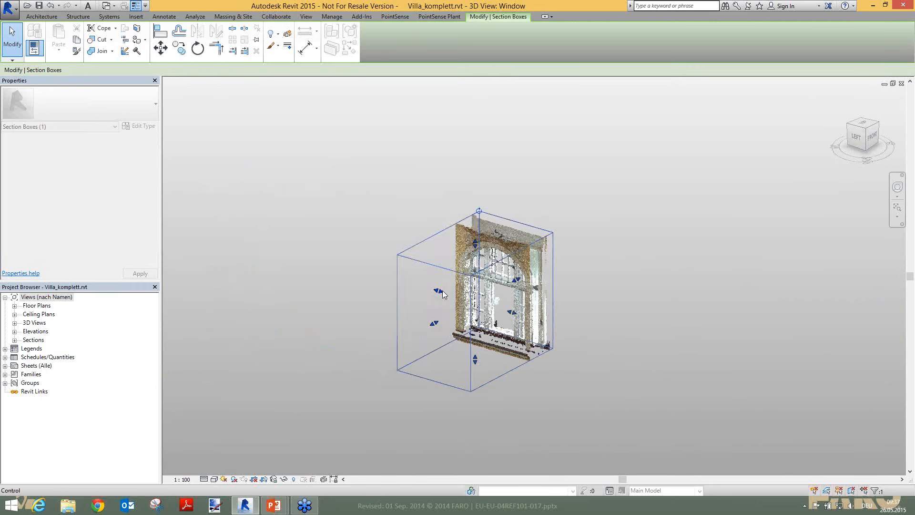
drag(434, 324, 483, 288)
click(589, 393)
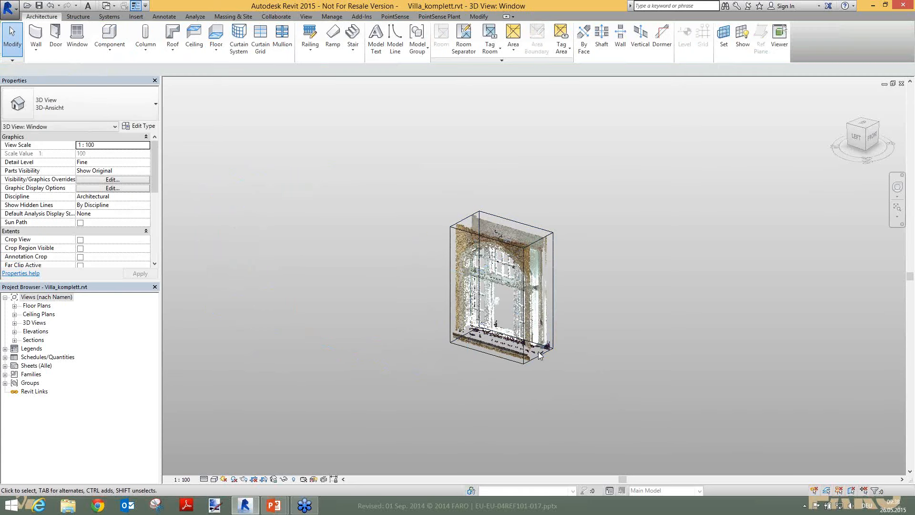
Step: Export the point cloud region inside the section box as the PTS file window4 in the demo data folder
scroll(539, 355, up, 3)
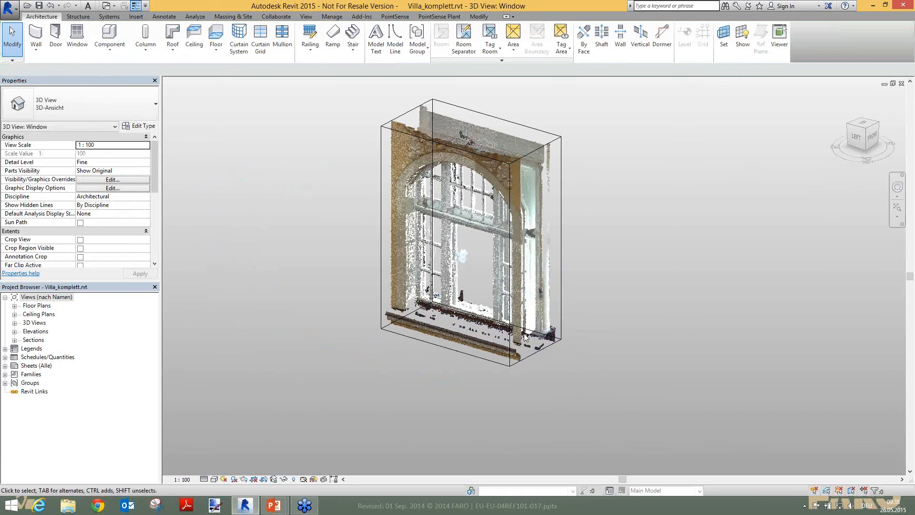
shift+middle_drag(499, 323, 598, 354)
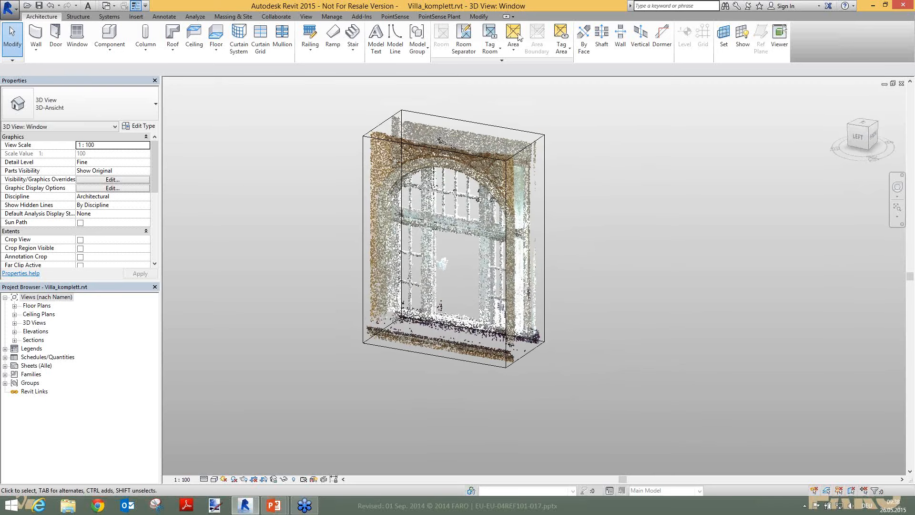
click(395, 17)
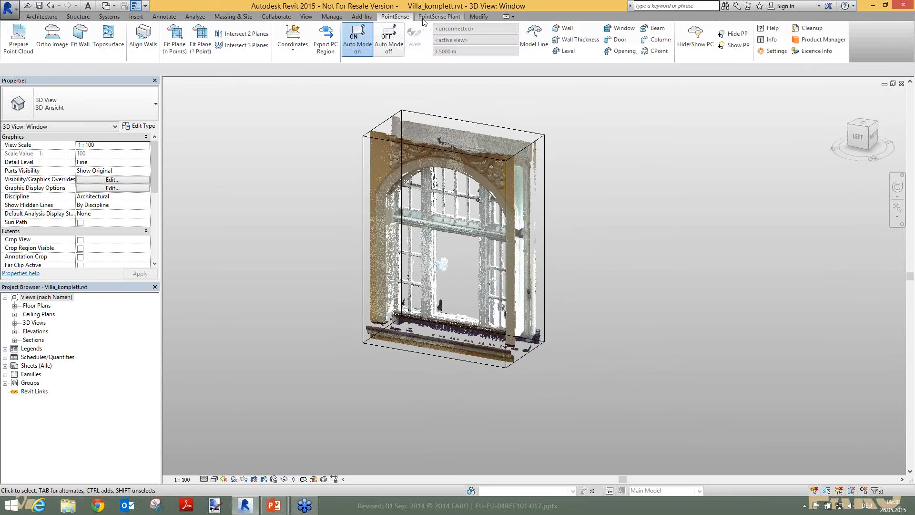
click(324, 51)
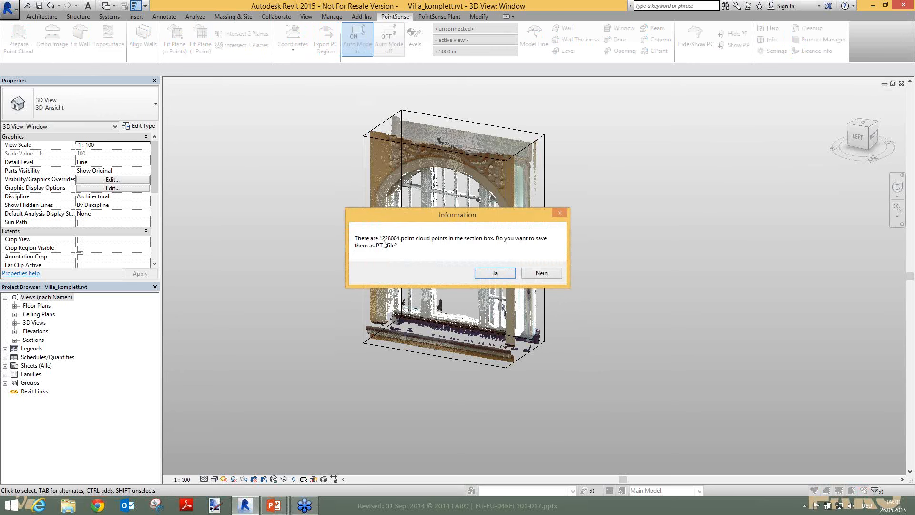
click(499, 275)
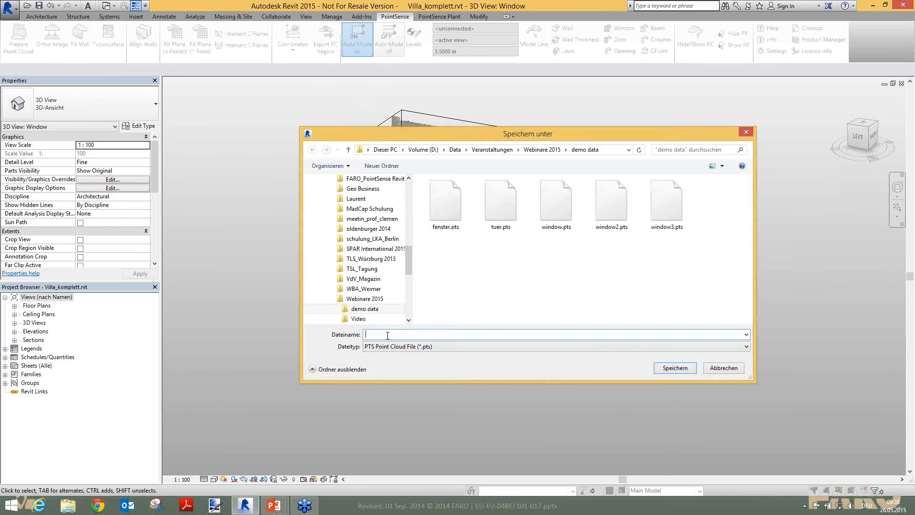
text(window)
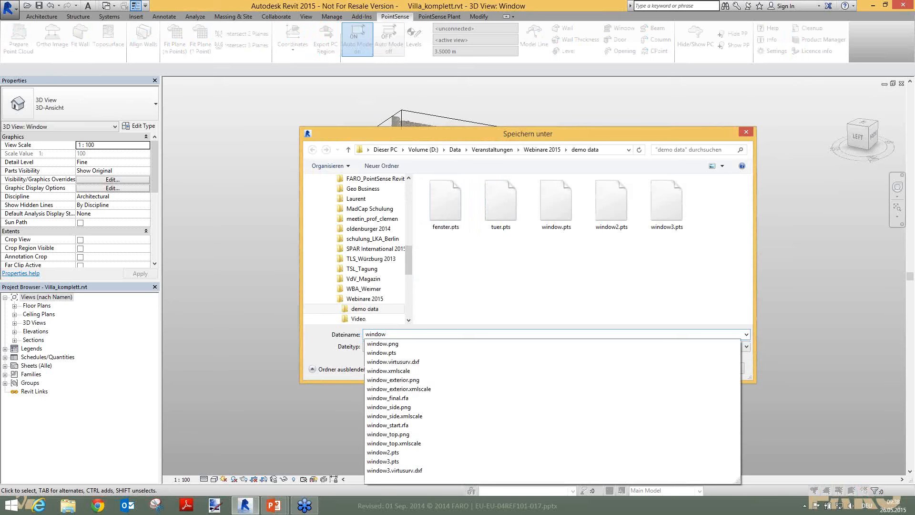
text(4)
key(Return)
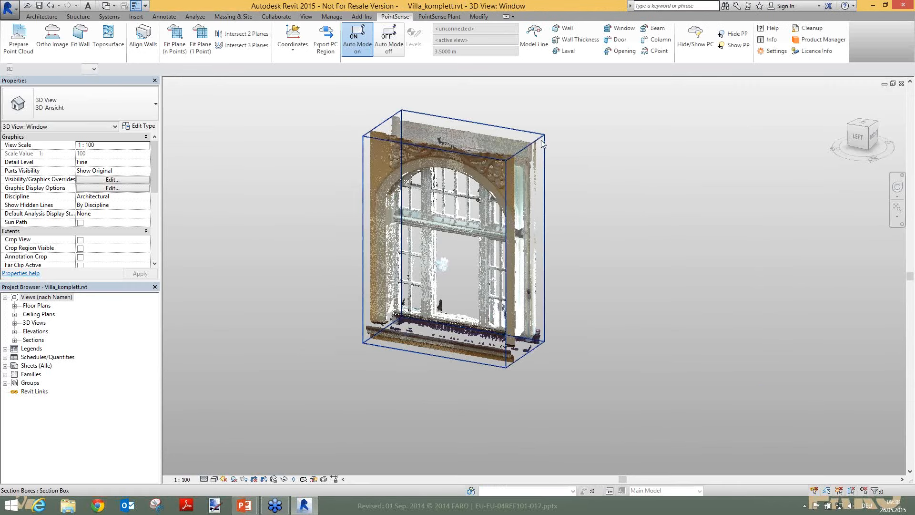
Step: Cut the section box to about half of the arched window's width and look at the section straight from the front
click(546, 143)
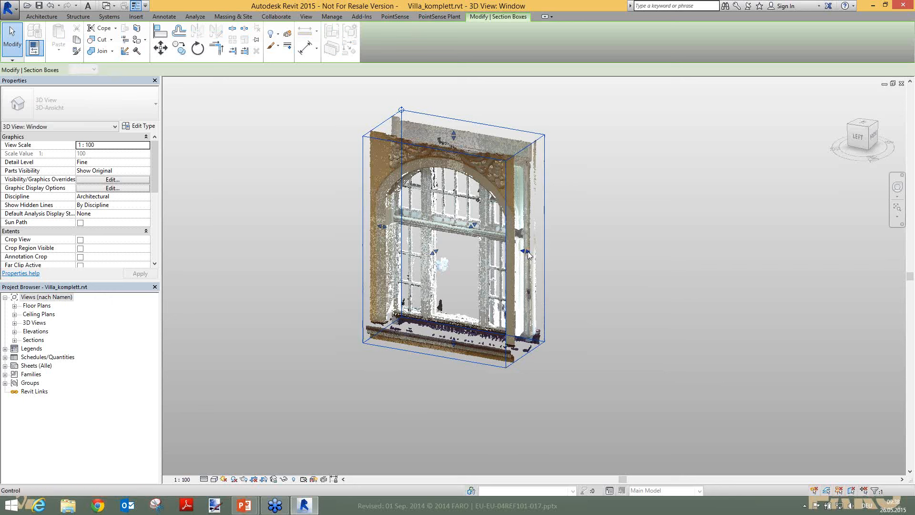
drag(451, 244, 451, 245)
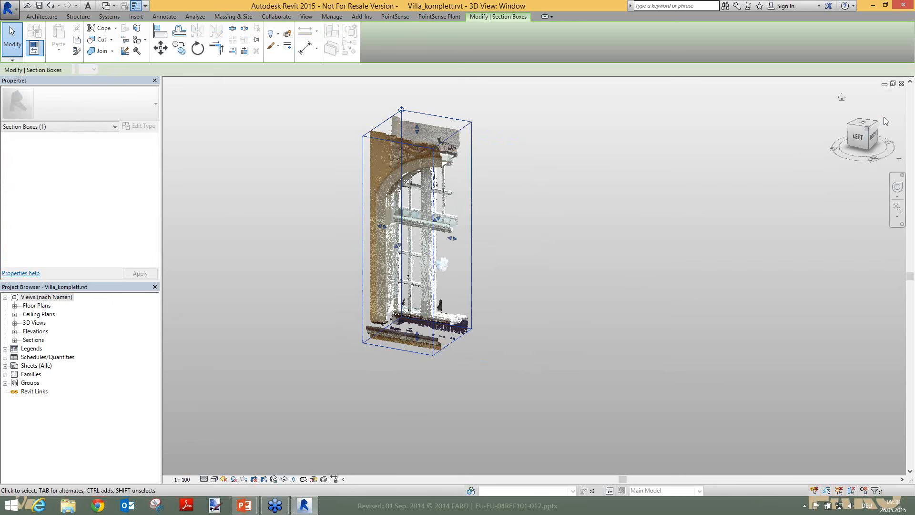
click(874, 136)
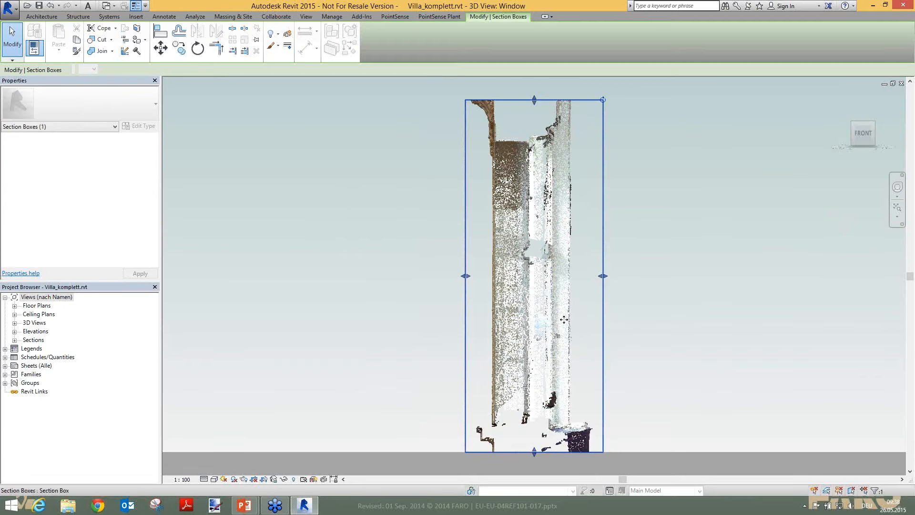
click(404, 15)
click(419, 91)
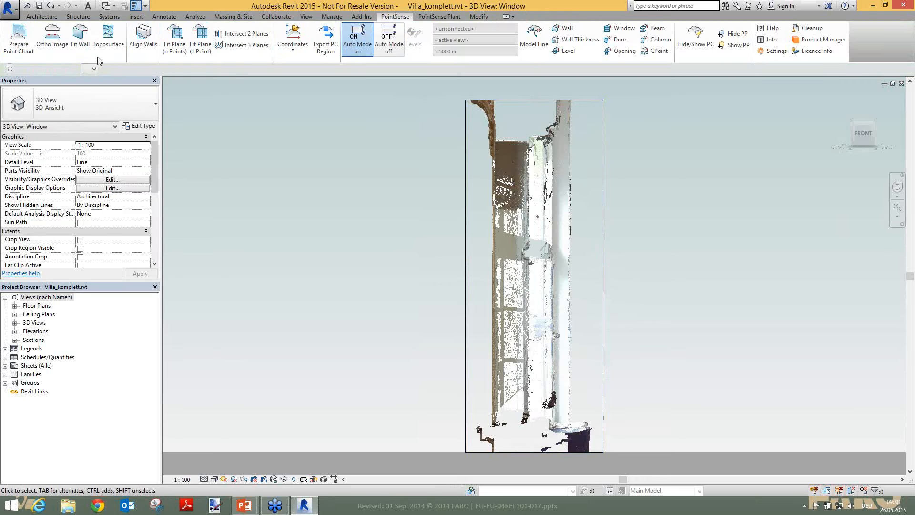
Step: Start generating an ortho image of the window section in X-ray mode with a pixel size of 0.0020 m
click(53, 45)
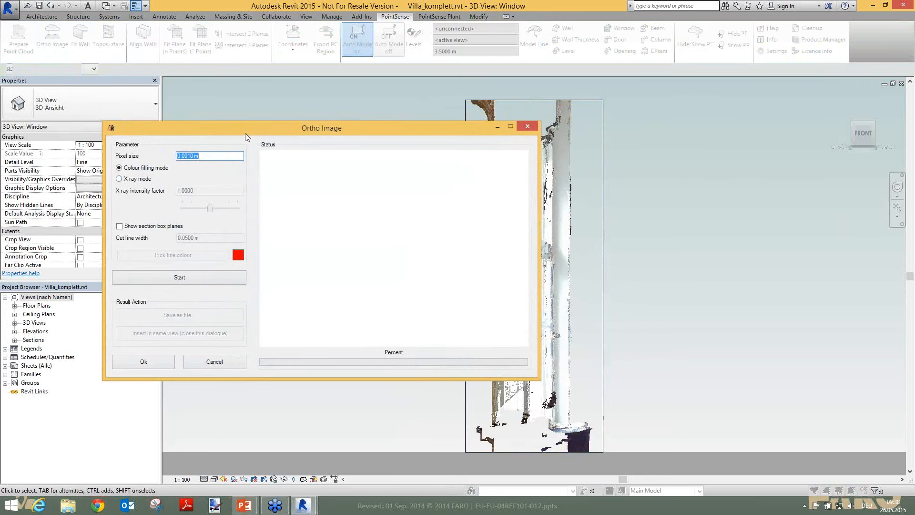
click(126, 179)
click(185, 157)
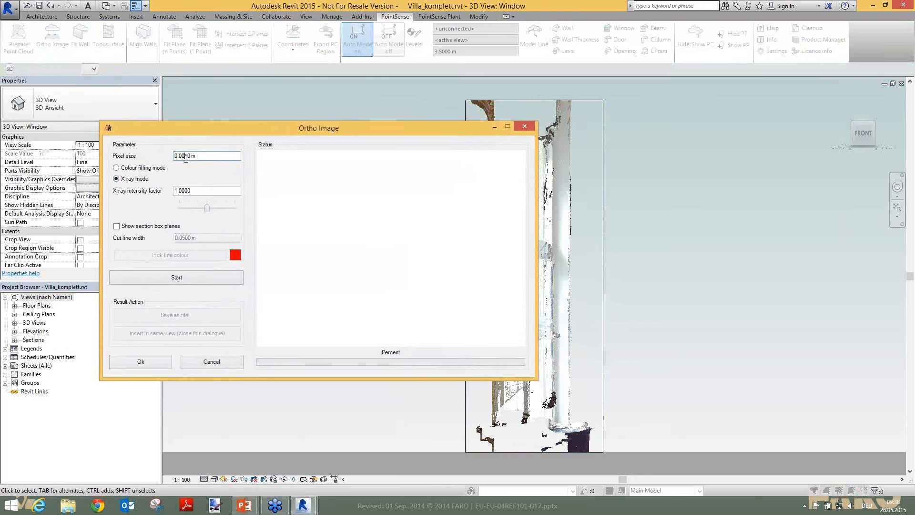
click(176, 277)
drag(399, 131, 381, 124)
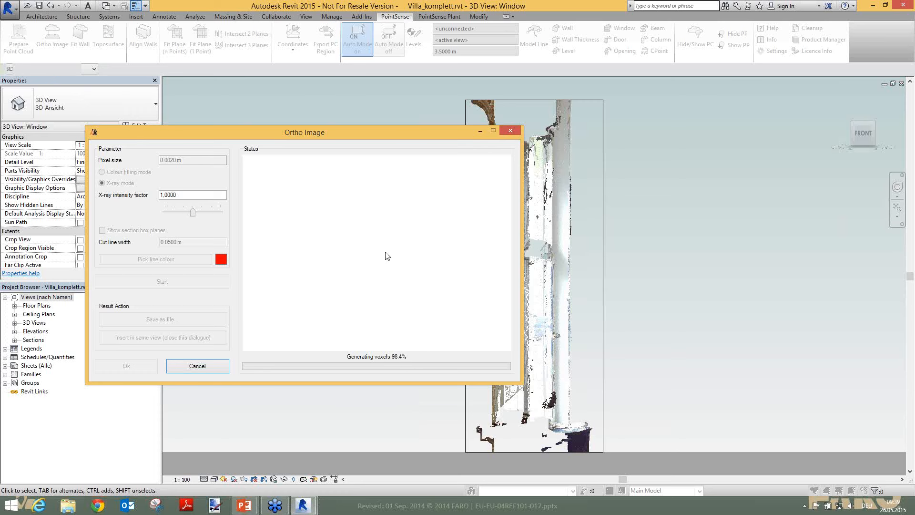
drag(343, 130, 328, 117)
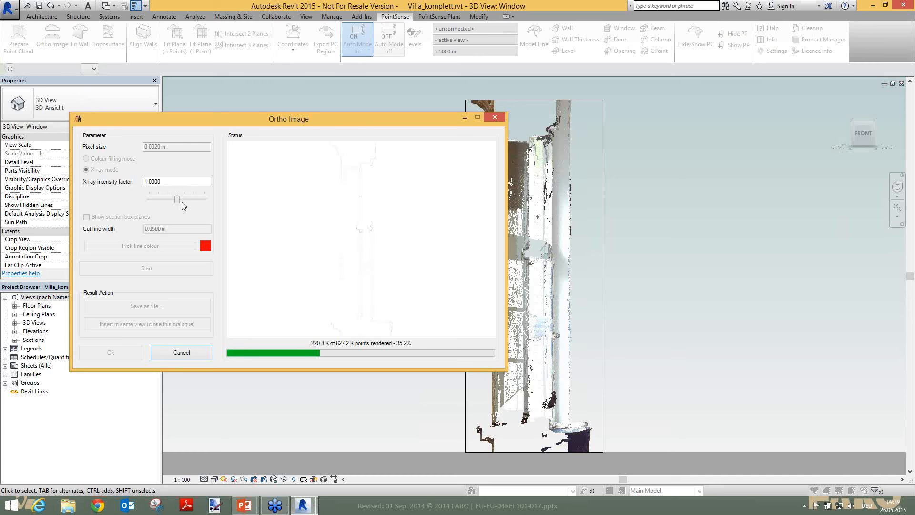
Step: Raise the X-ray intensity factor of the ortho image to 11.7490, inspecting the profile lines in the preview
drag(178, 199, 187, 199)
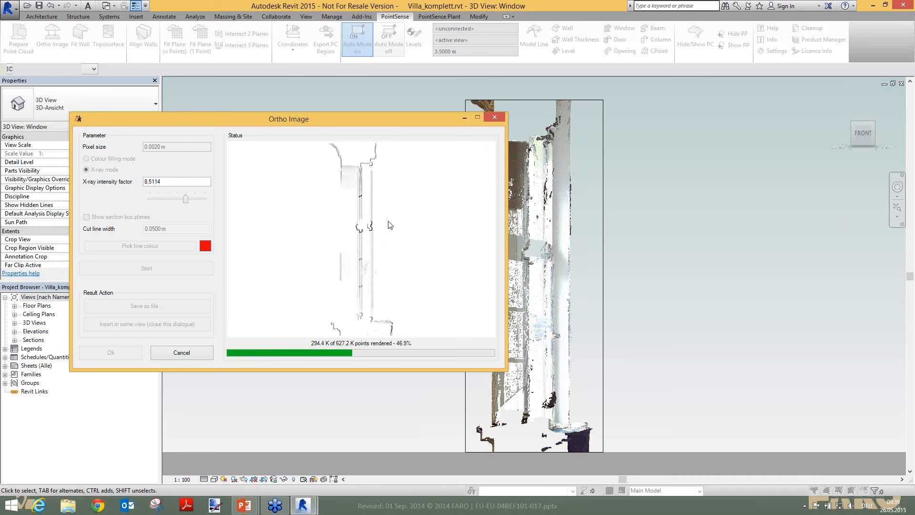
scroll(390, 225, up, 4)
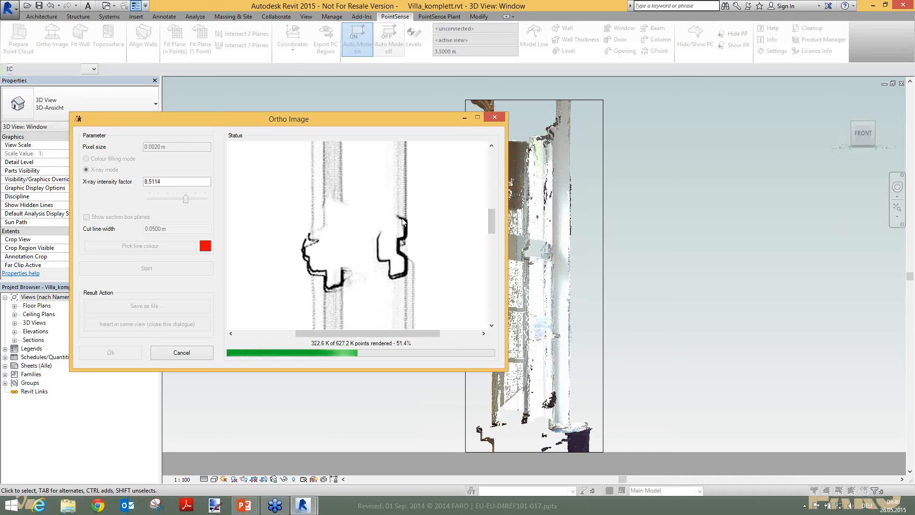
scroll(354, 249, down, 5)
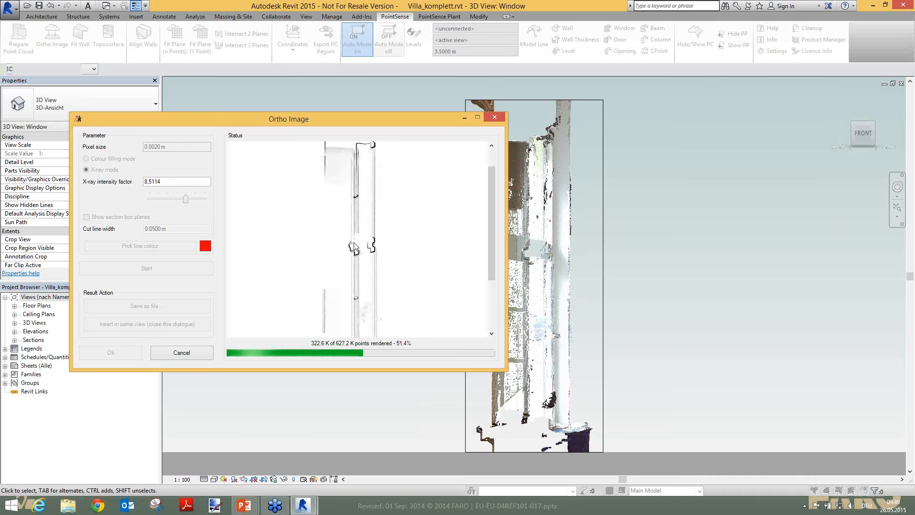
scroll(357, 159, up, 2)
scroll(359, 165, down, 2)
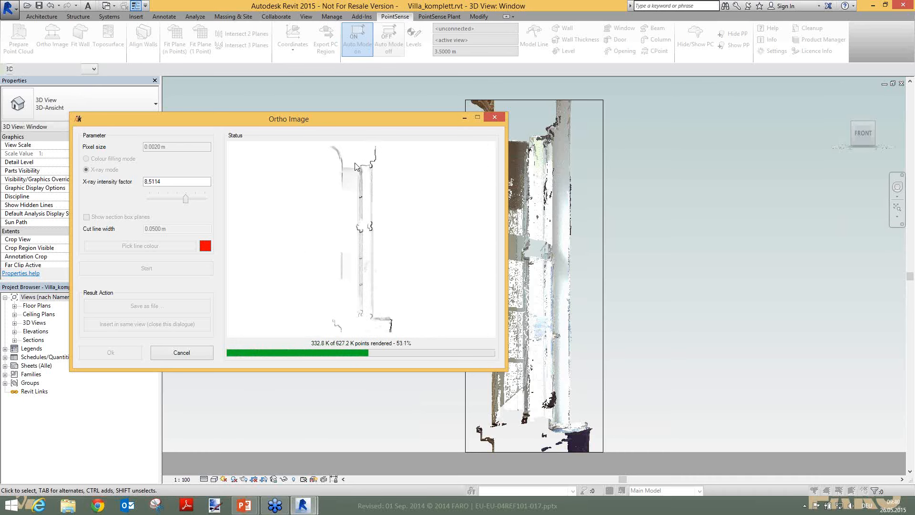
drag(187, 199, 187, 201)
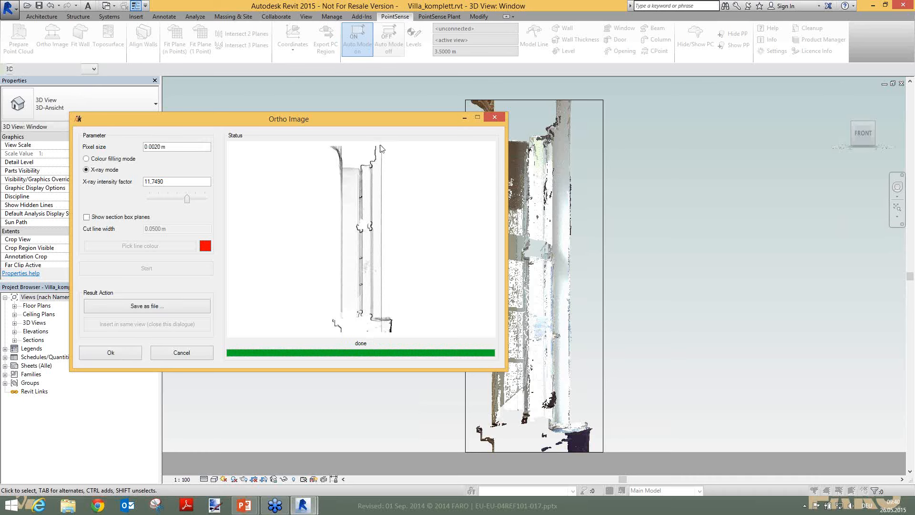
Step: Inspect the finished X-ray image, save it as the PNG file window_site, and finish the ortho image command
scroll(380, 148, up, 2)
scroll(376, 155, down, 1)
scroll(368, 303, up, 1)
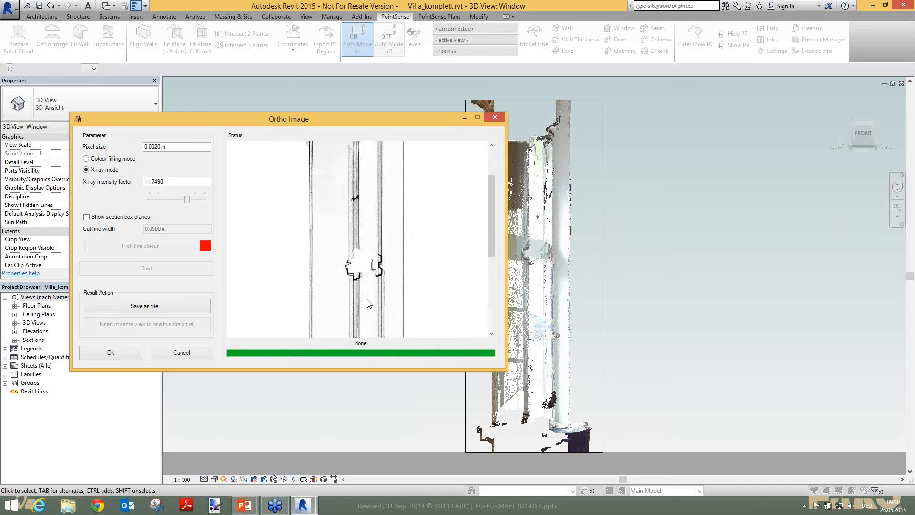
scroll(369, 305, down, 4)
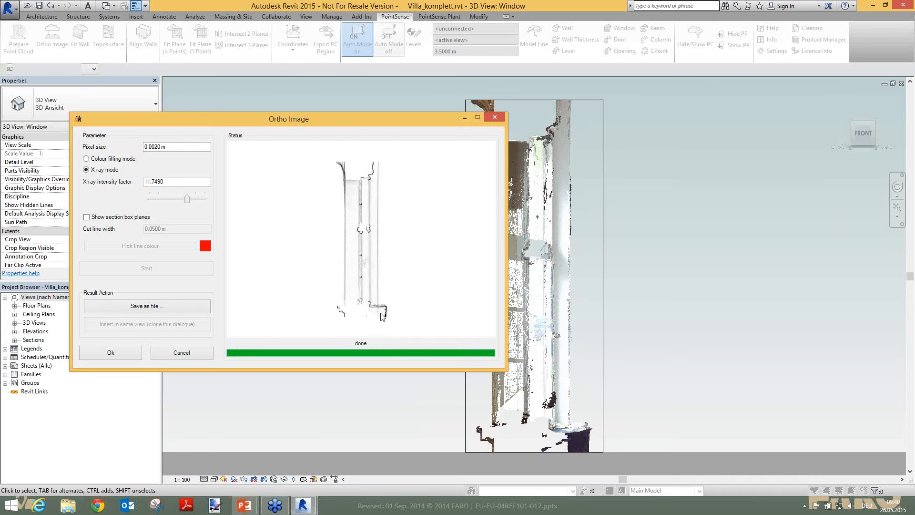
scroll(377, 310, up, 2)
click(129, 307)
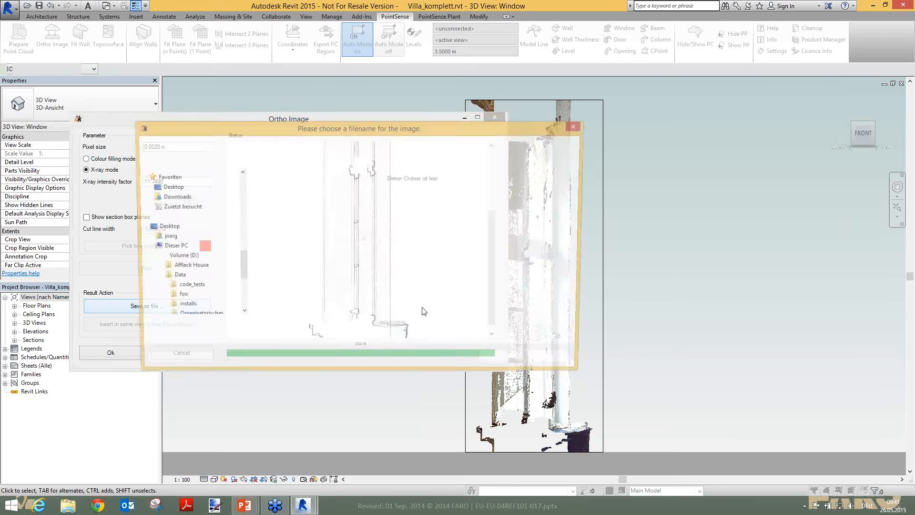
text(wi)
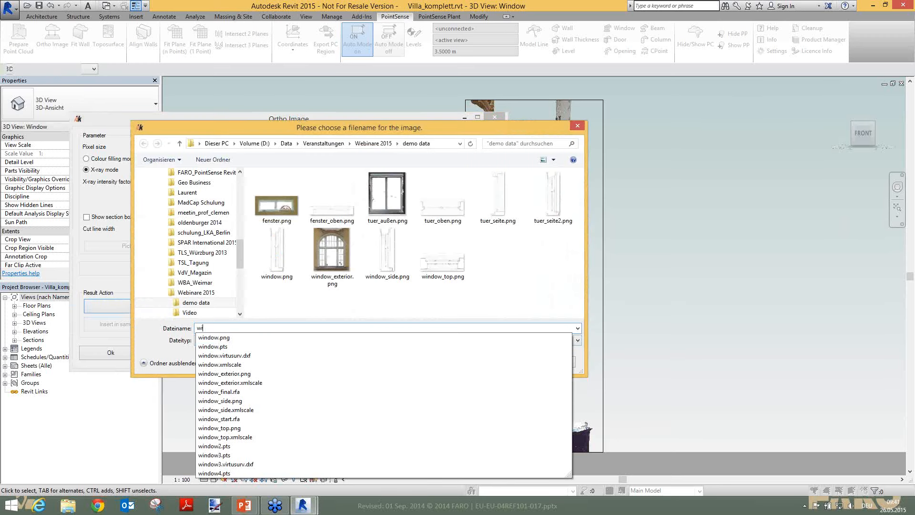
text(ndow_)
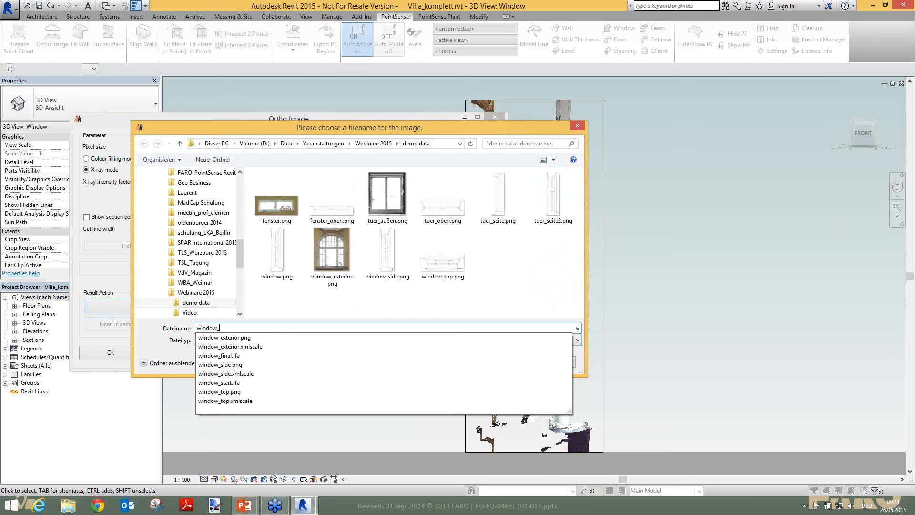
text(site)
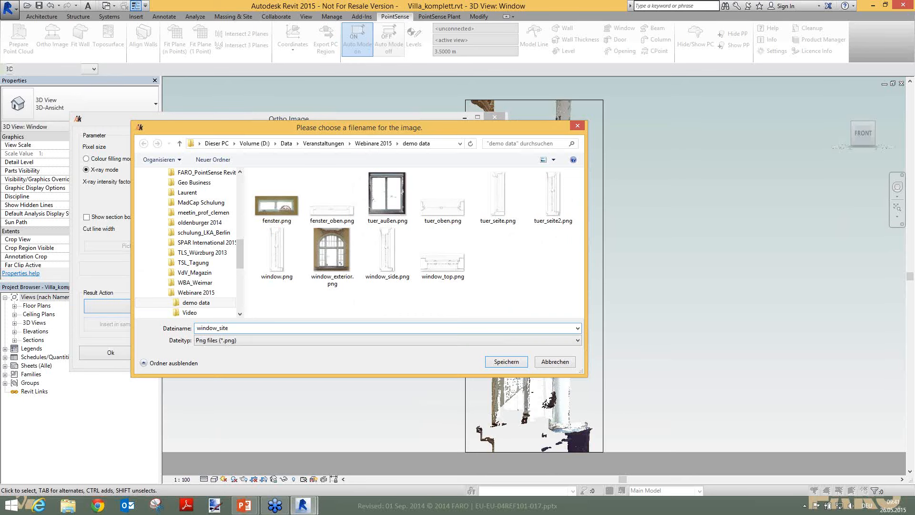
key(Return)
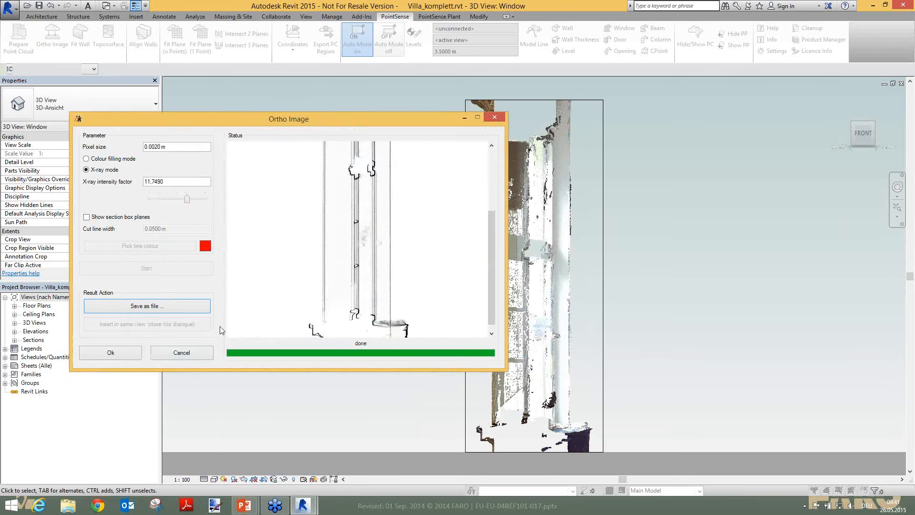
click(113, 353)
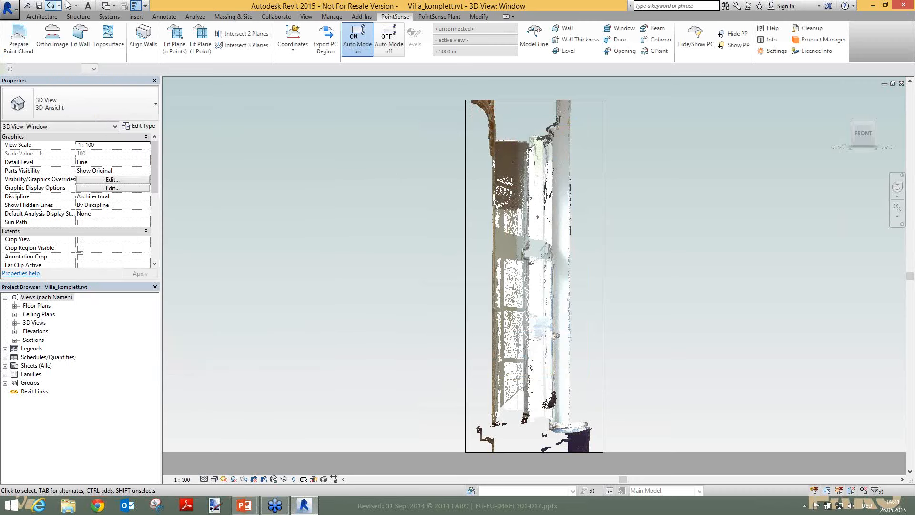
Step: Switch to the open window_start.rfa family, dismiss the save reminder without saving, and look at the arched wall opening in 3D
click(116, 5)
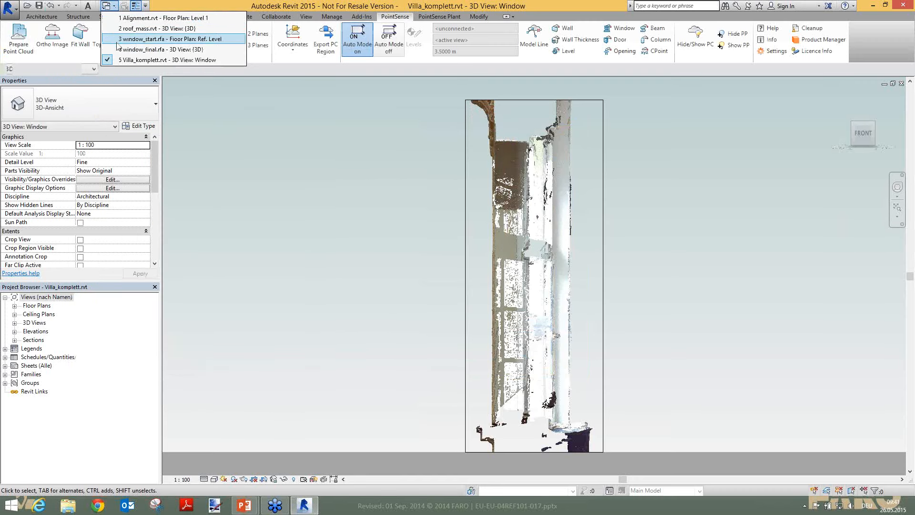
click(159, 41)
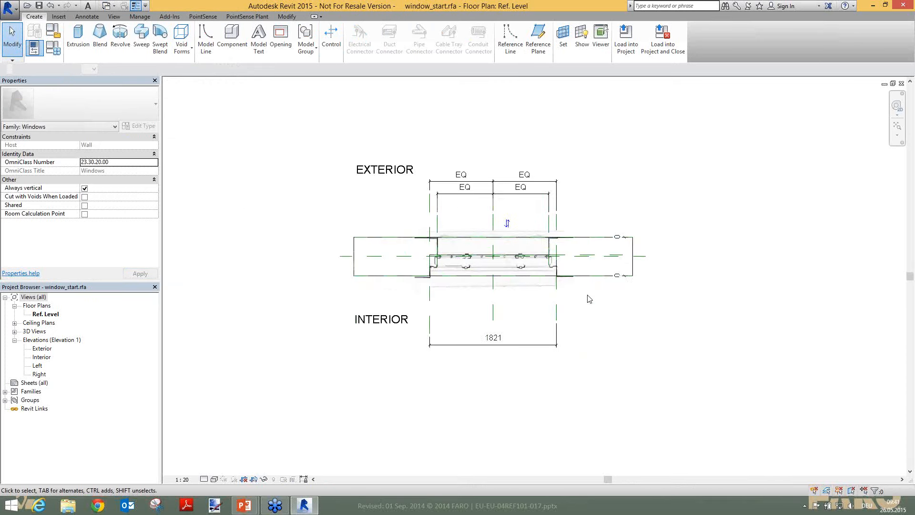
scroll(658, 235, down, 2)
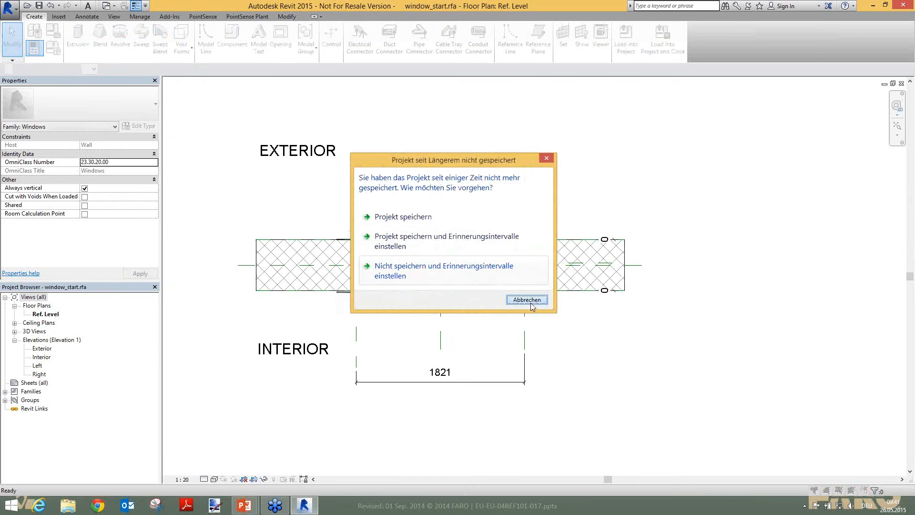
click(525, 299)
shift+middle_drag(731, 366, 694, 384)
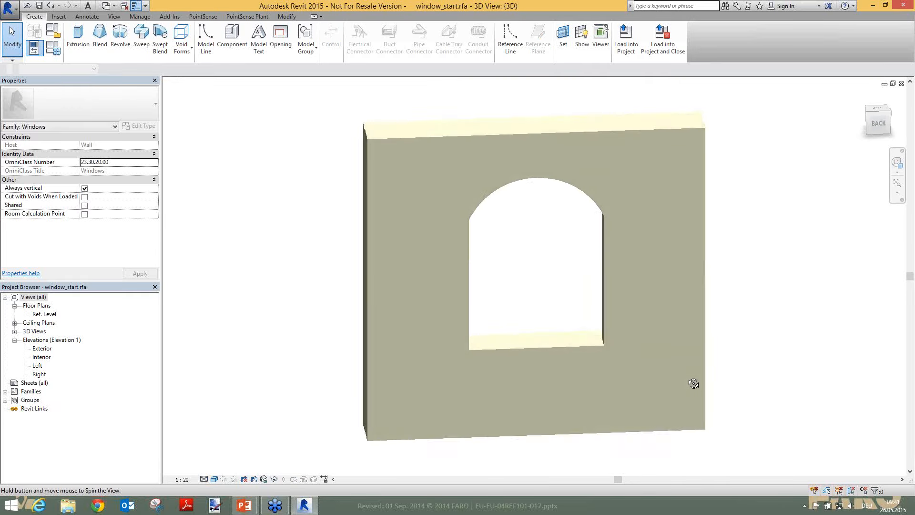
Step: Examine in the Ref. Level floor plan how the wall opening and frame profiles line up with the inserted ortho image
double_click(45, 314)
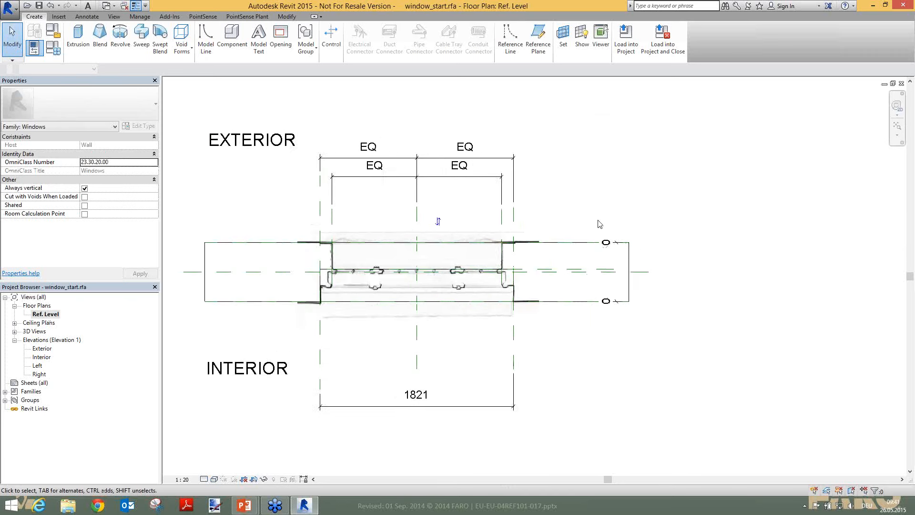
scroll(600, 220, up, 2)
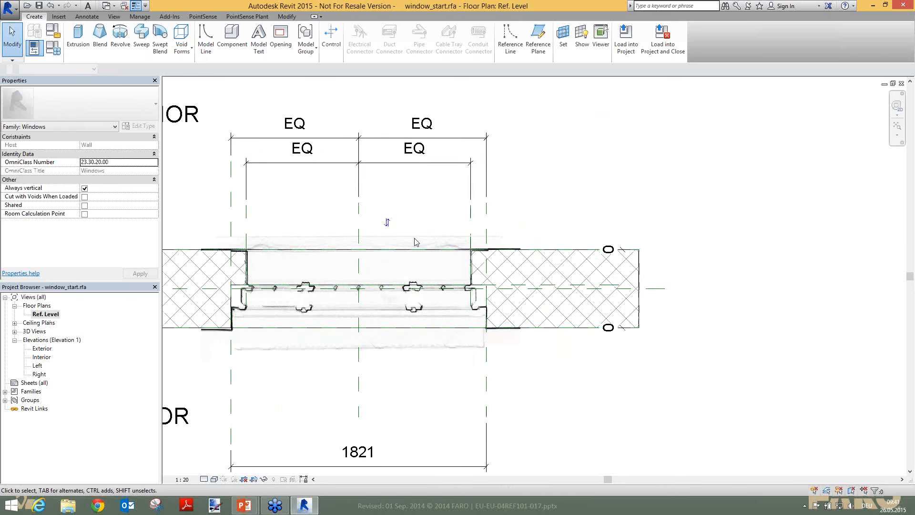
scroll(415, 242, up, 2)
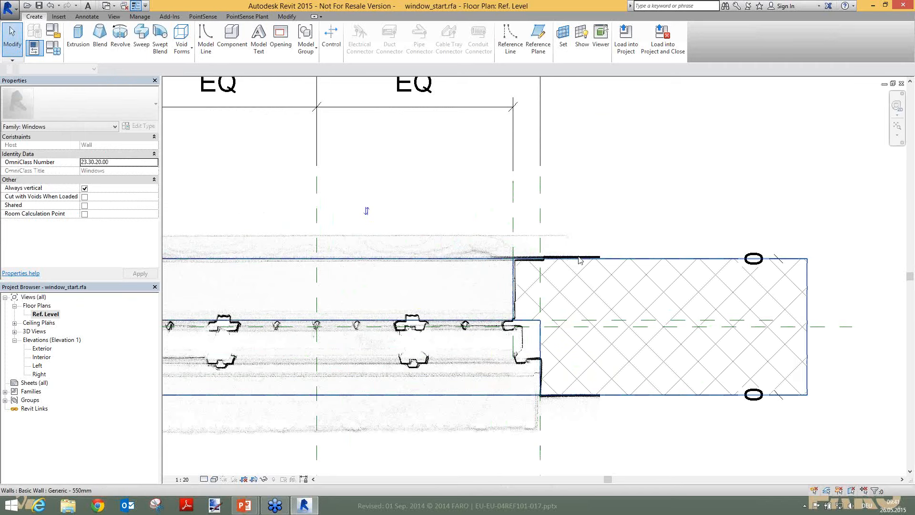
scroll(580, 260, up, 2)
scroll(566, 231, down, 2)
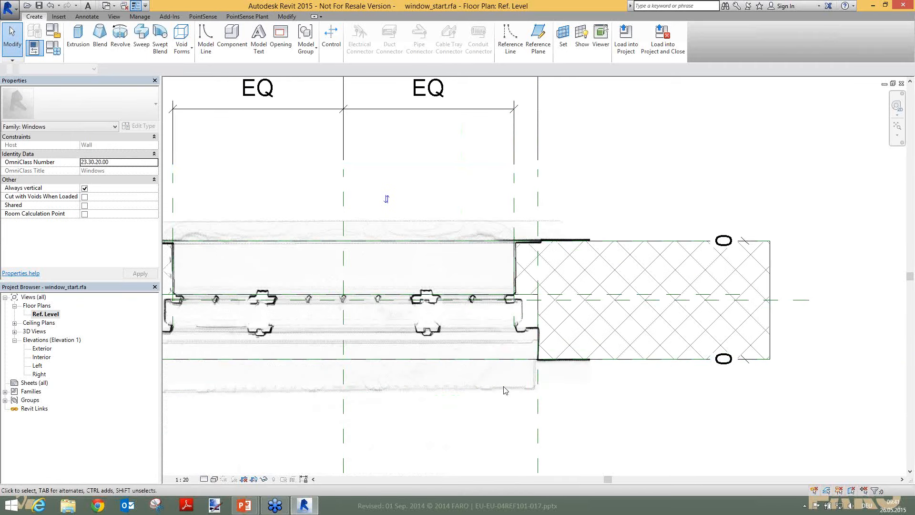
scroll(519, 396, up, 2)
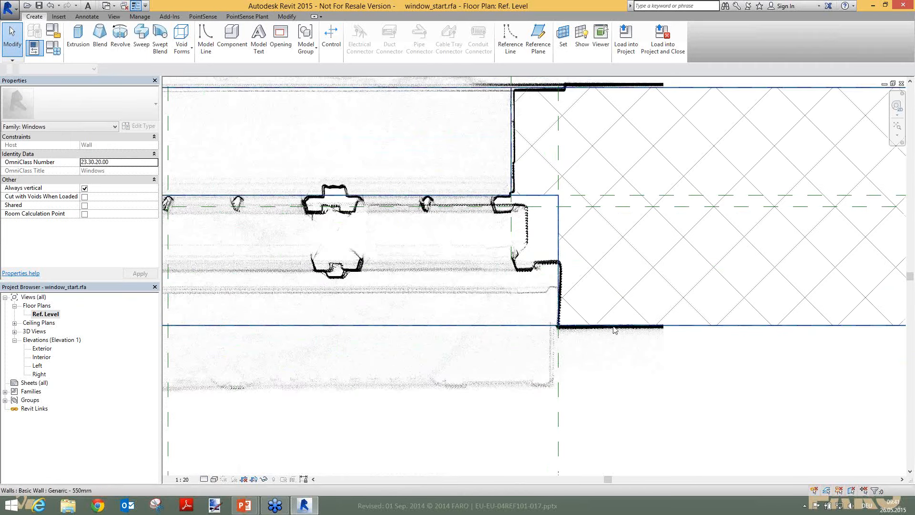
scroll(701, 321, down, 2)
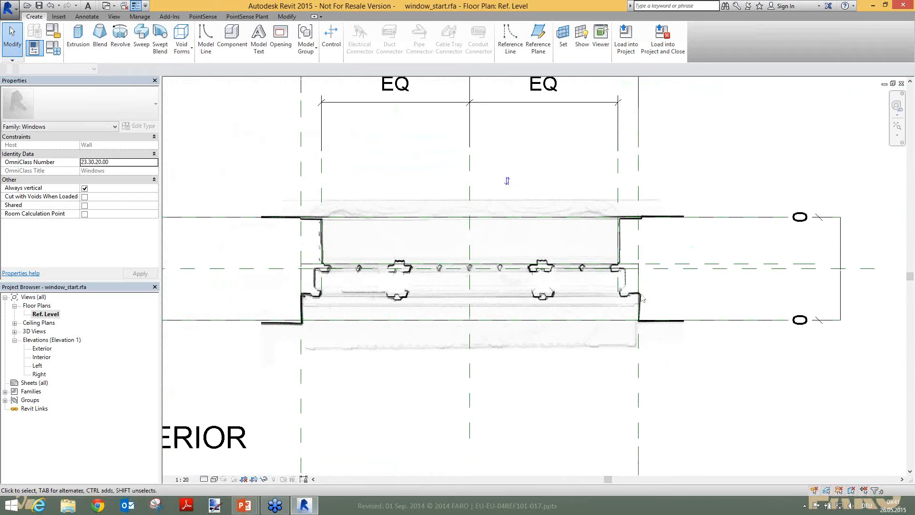
scroll(410, 286, up, 2)
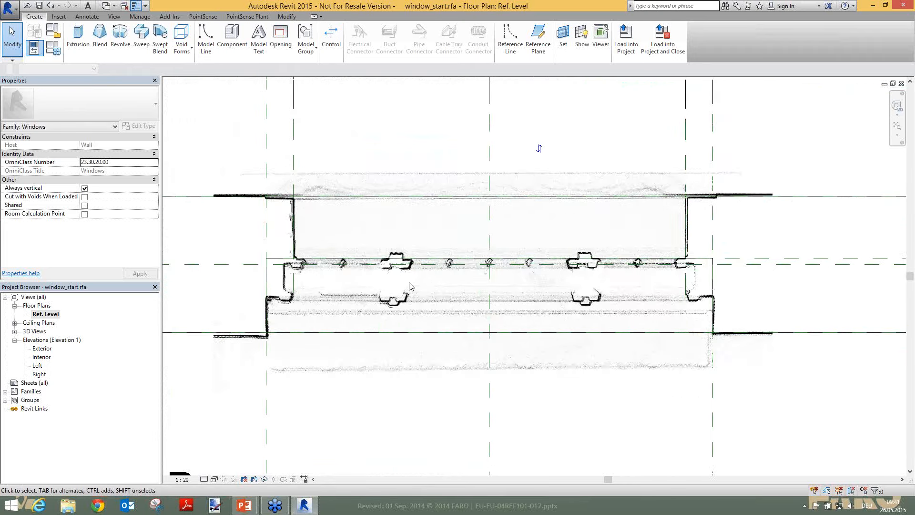
scroll(387, 261, up, 2)
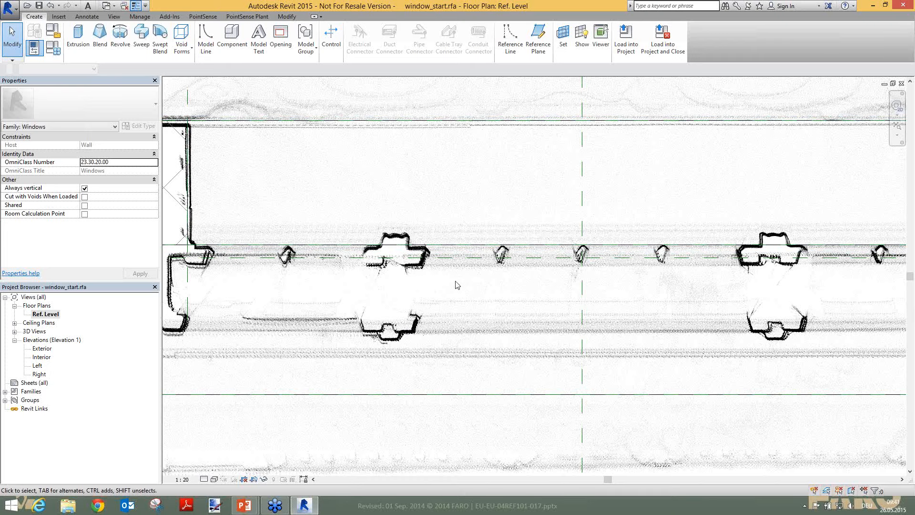
scroll(374, 273, down, 6)
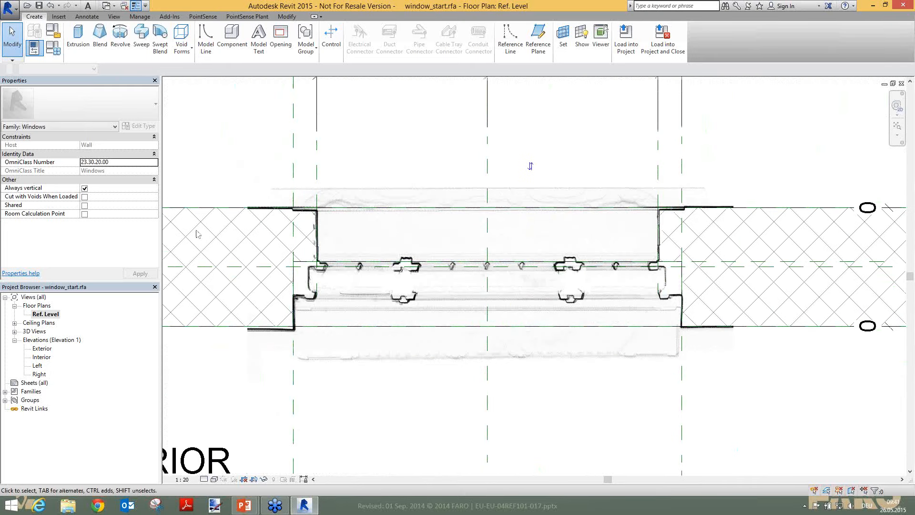
Step: Insert the ortho image window_side.xmlscale from the demo data folder into the Left elevation
double_click(37, 366)
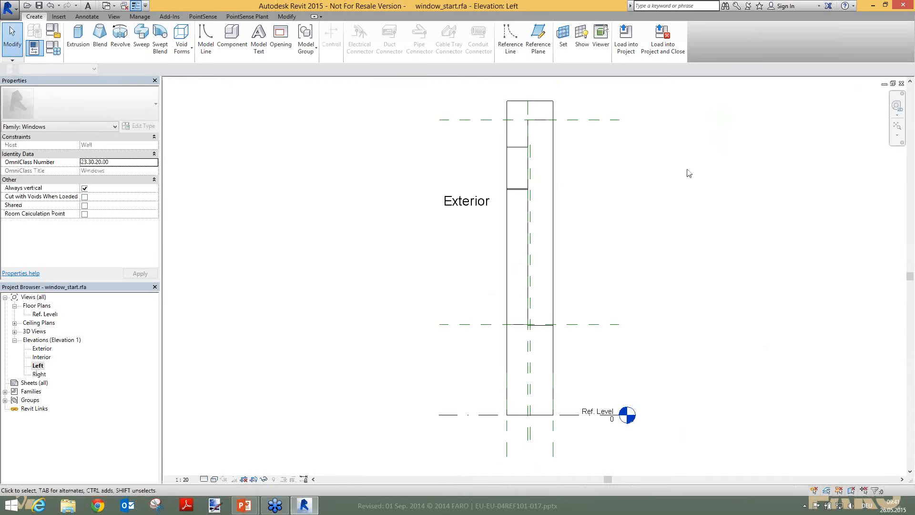
scroll(687, 136, up, 1)
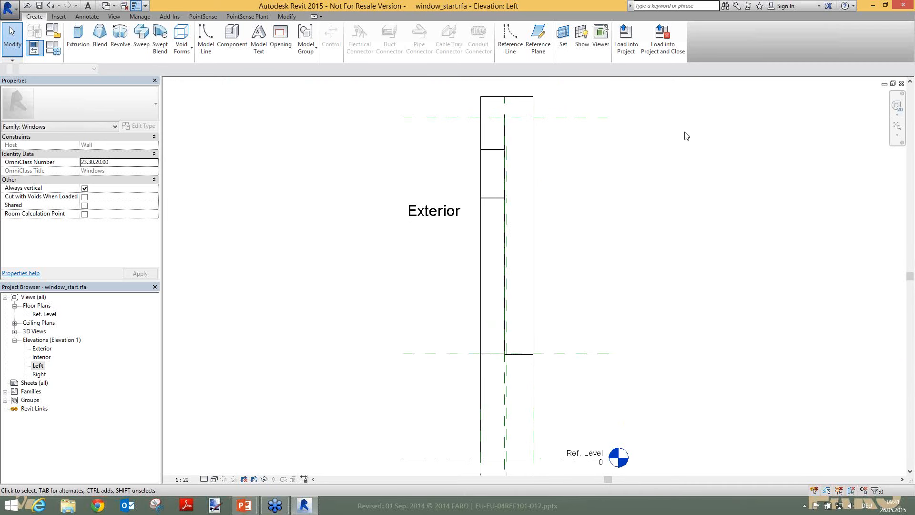
click(204, 16)
click(75, 52)
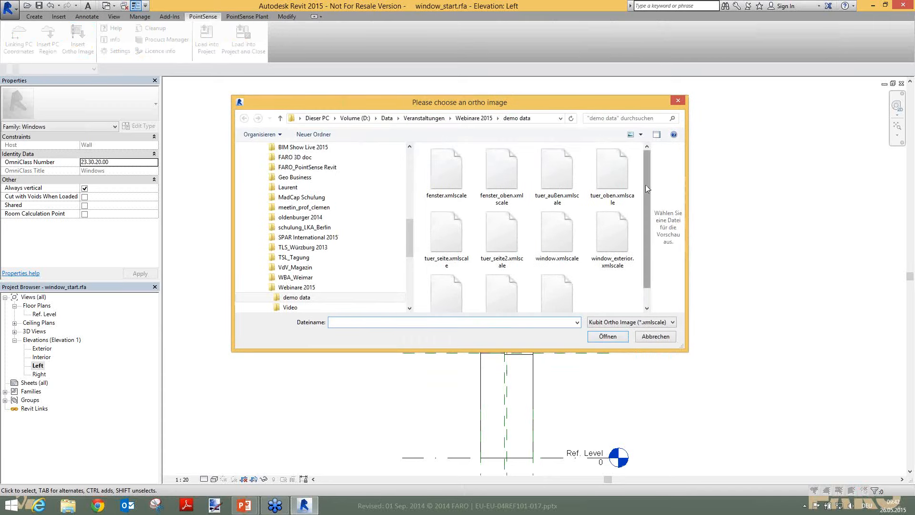
drag(647, 185, 648, 205)
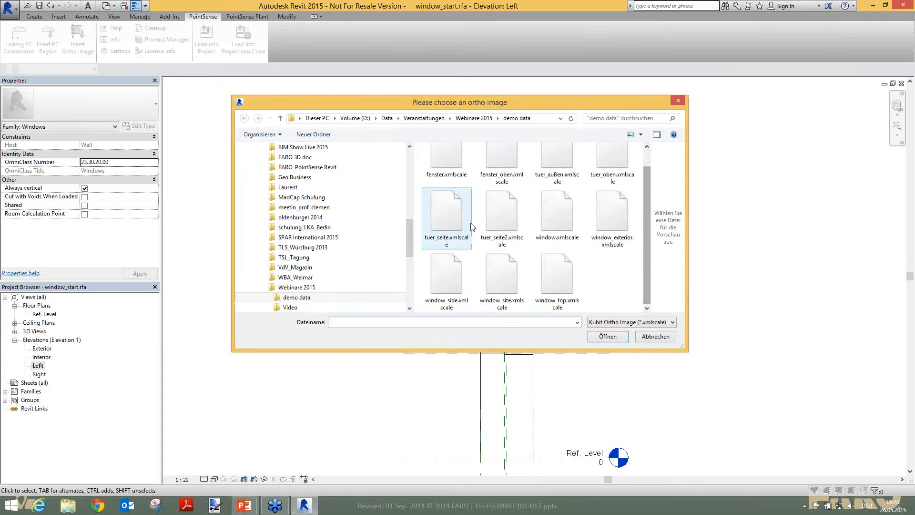
double_click(442, 280)
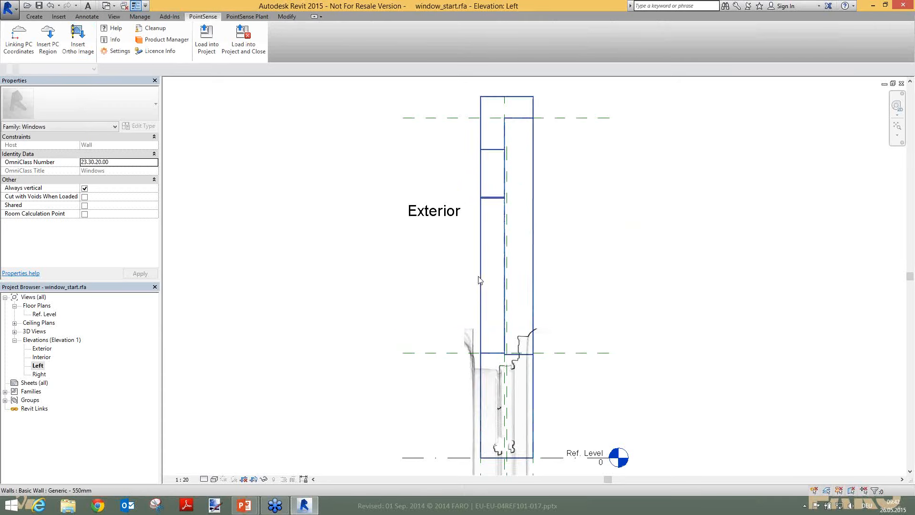
Step: Move the inserted window_side image freehand up beside the interior face of the wall section
click(488, 390)
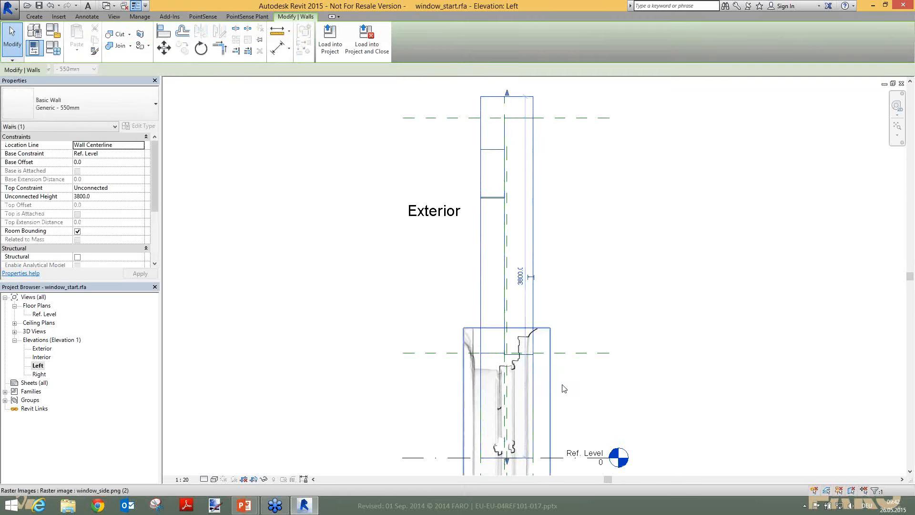
scroll(579, 294, down, 3)
scroll(624, 338, up, 3)
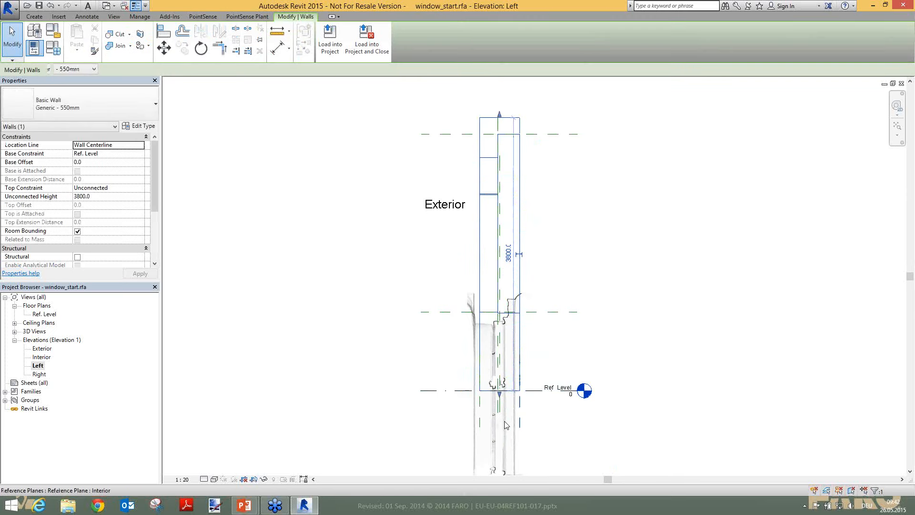
click(506, 421)
drag(512, 411, 581, 255)
click(665, 234)
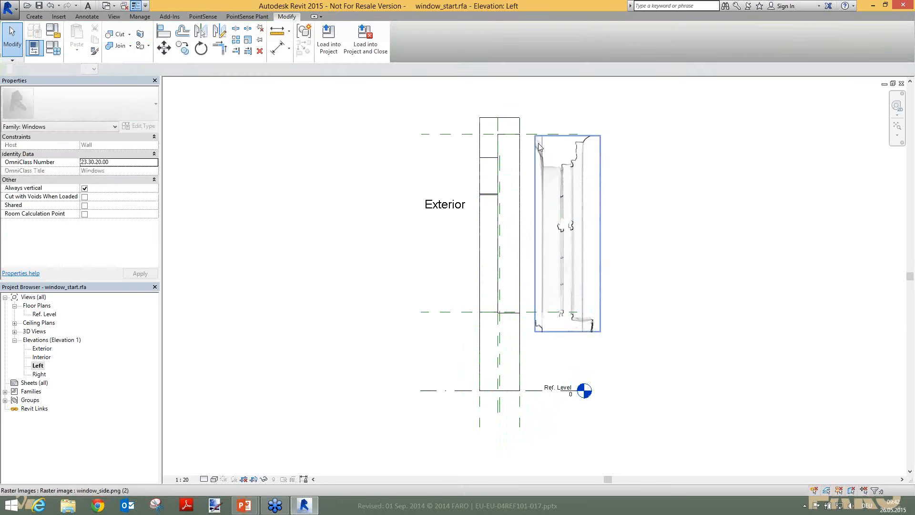
Step: Move the window_side image from its inner sill corner onto the wall's interior face at sill height, and check the alignment
scroll(539, 143, up, 3)
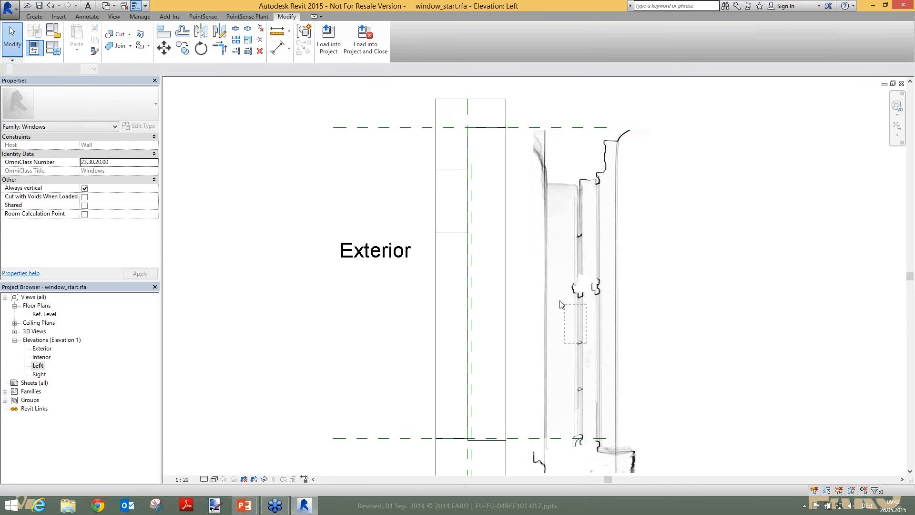
click(588, 352)
key(m)
key(v)
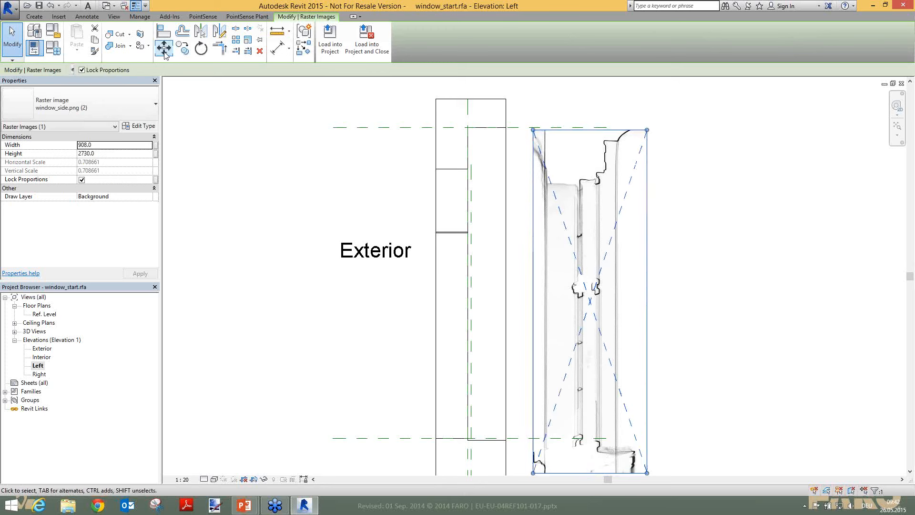
click(617, 451)
click(506, 438)
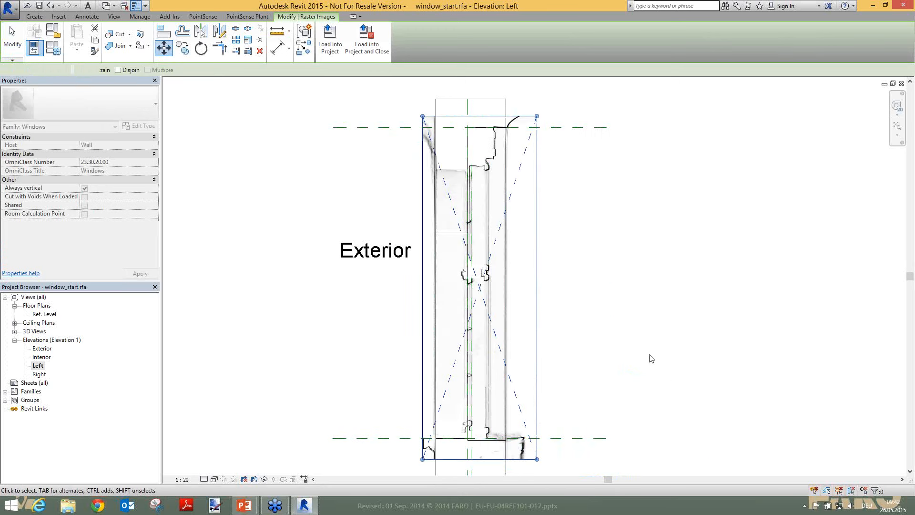
key(Escape)
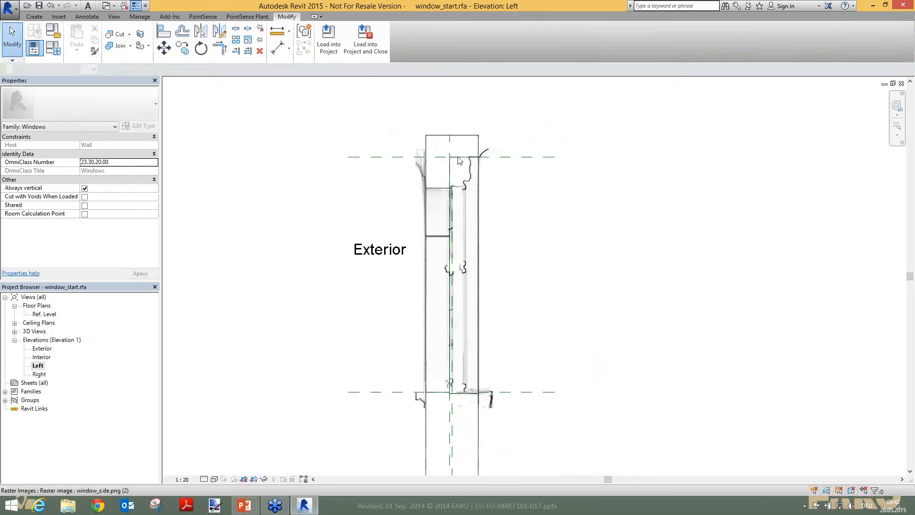
scroll(476, 188, up, 2)
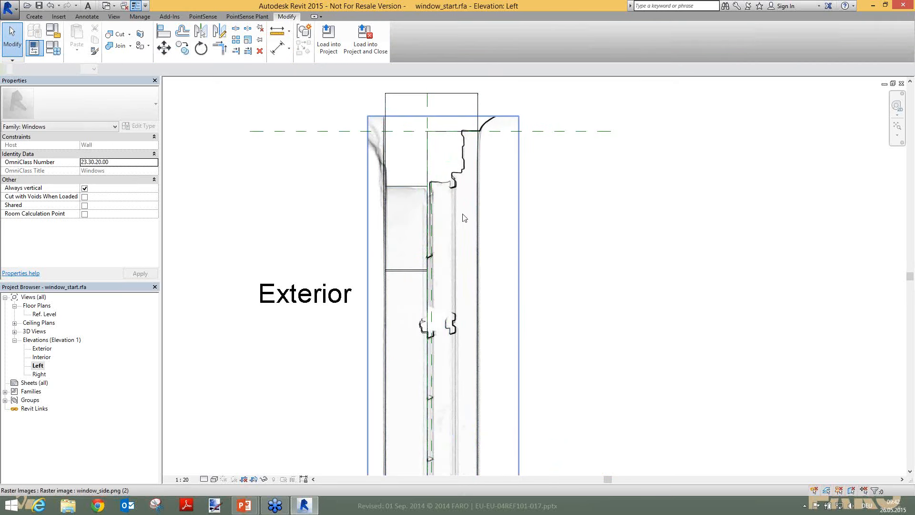
scroll(498, 266, down, 3)
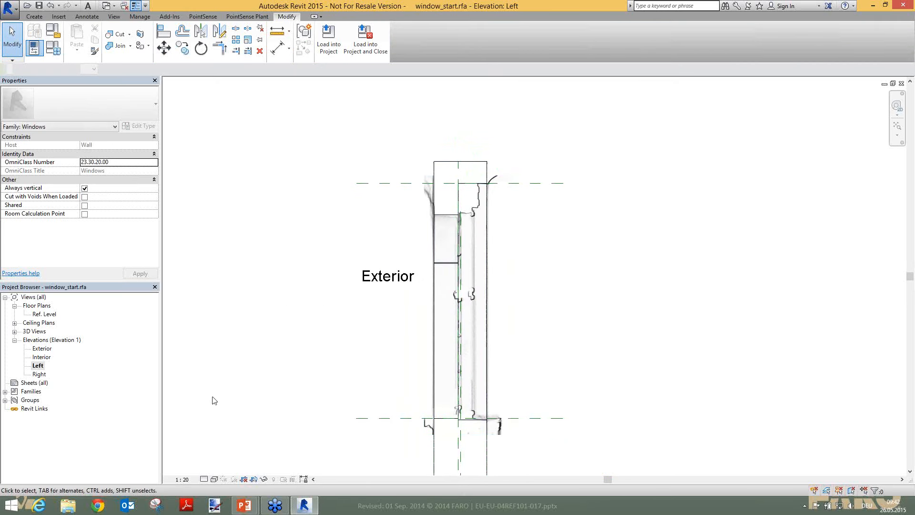
Step: Return to the family's 3D view and start inserting the point cloud region file window4.pts
key(ctrl+Tab)
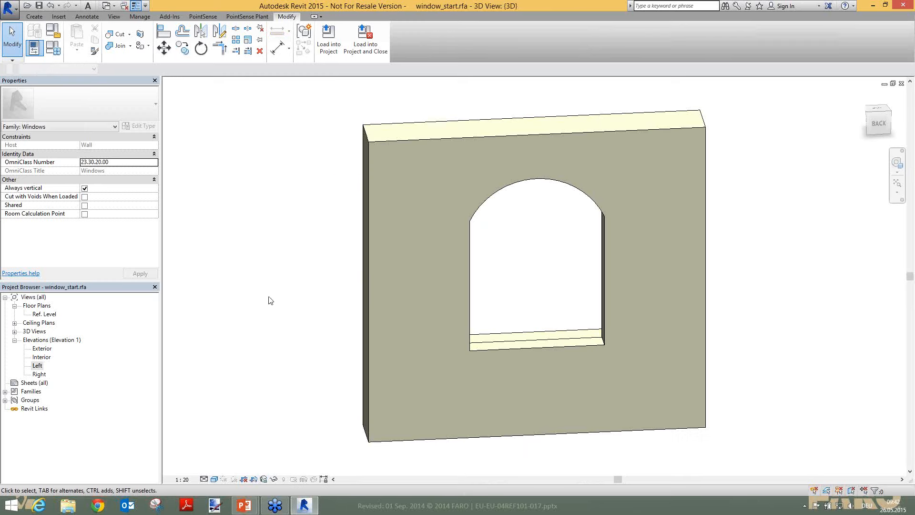
shift+middle_drag(287, 305, 353, 286)
click(203, 19)
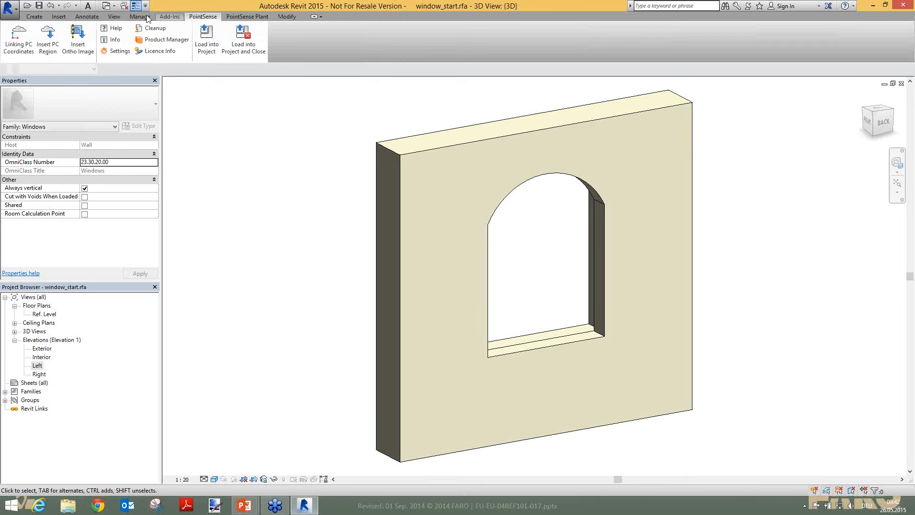
click(49, 50)
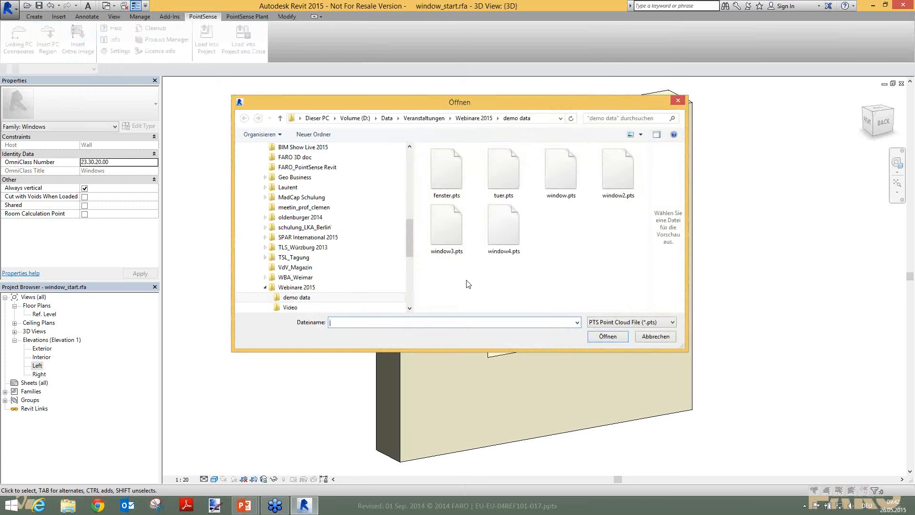
click(492, 239)
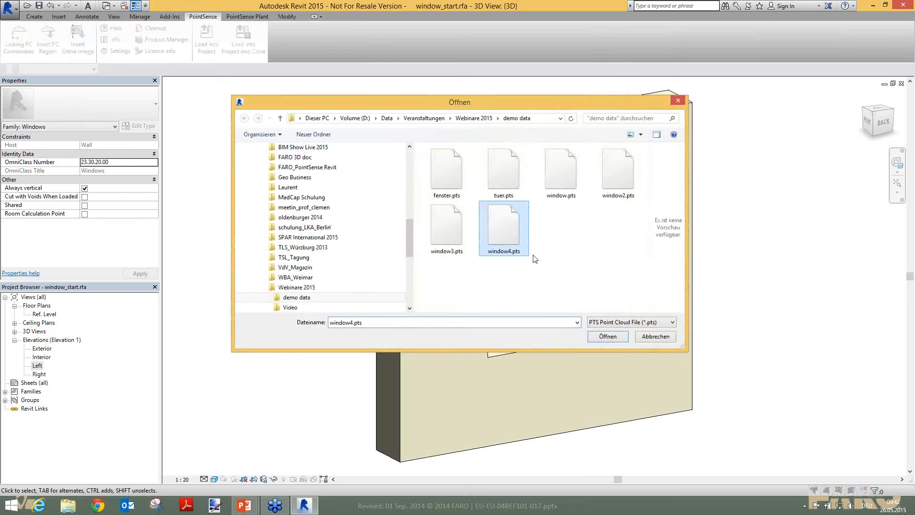
click(608, 337)
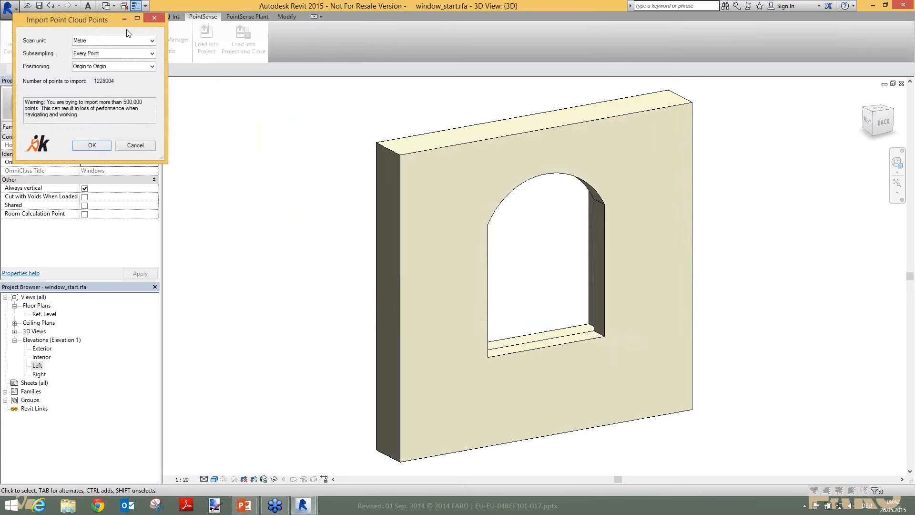
Step: Import the window4 point cloud region using every 5th point, positioned Center to Origin, and check where it sits relative to the wall
mouse_move(102, 21)
mouse_down()
mouse_move(321, 96)
mouse_move(305, 93)
mouse_up()
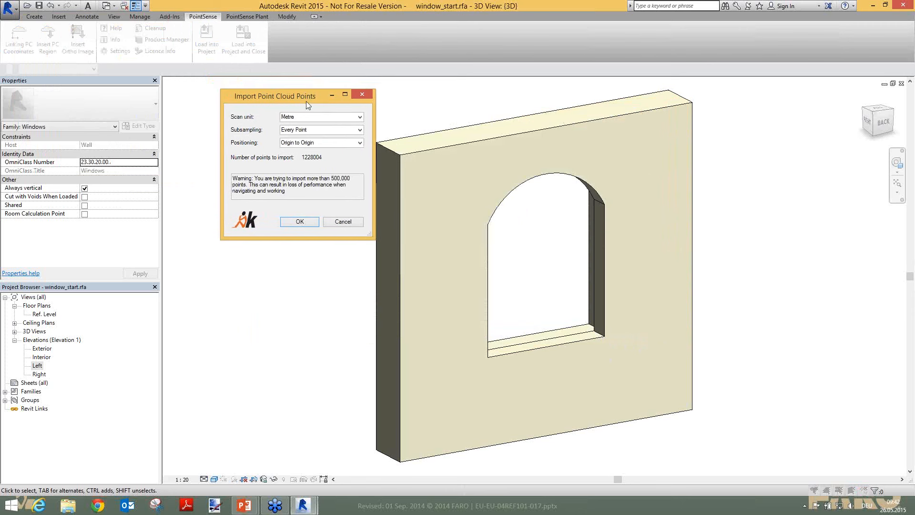
click(360, 130)
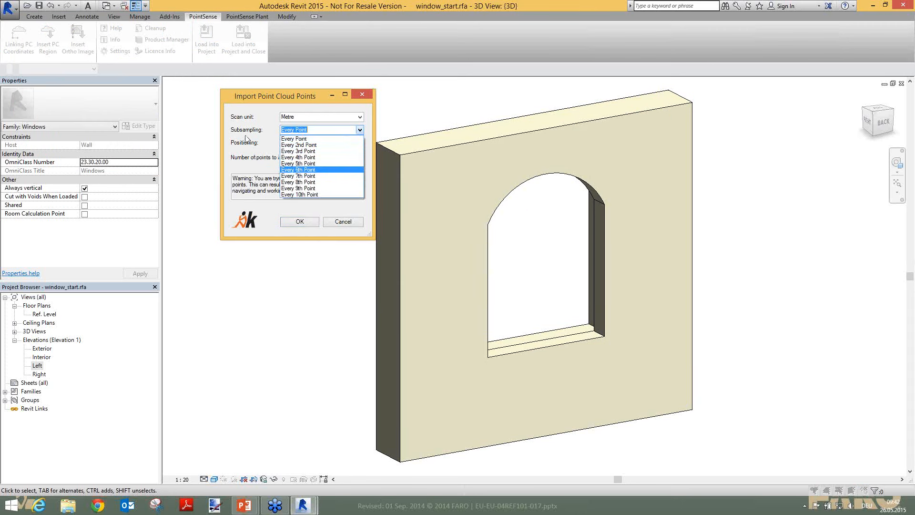
click(305, 163)
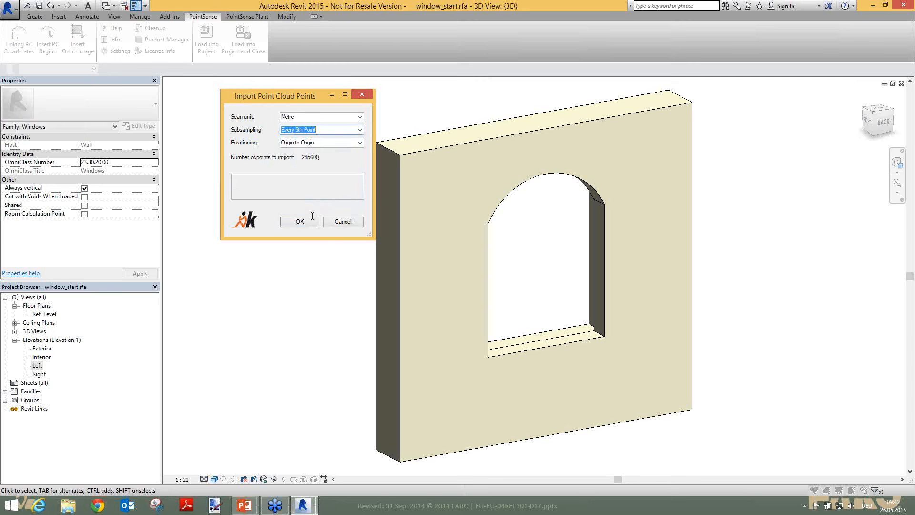
drag(289, 101, 261, 98)
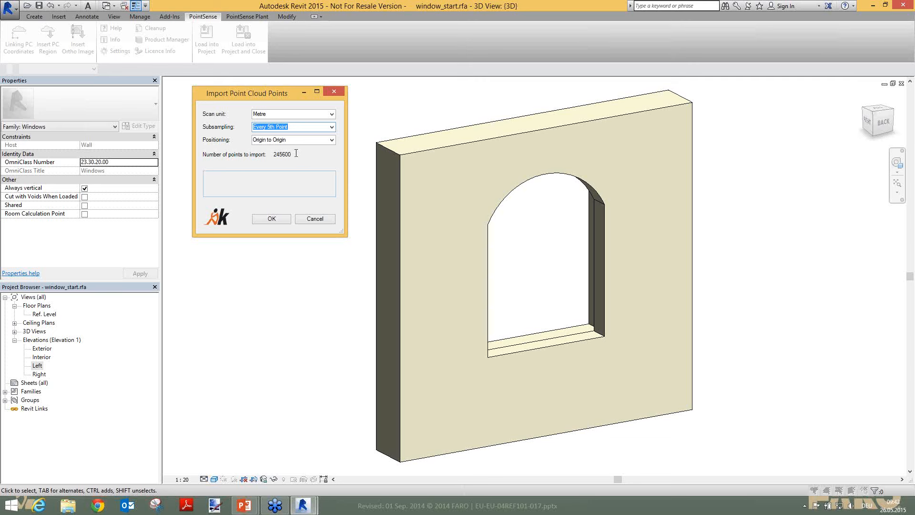
click(332, 140)
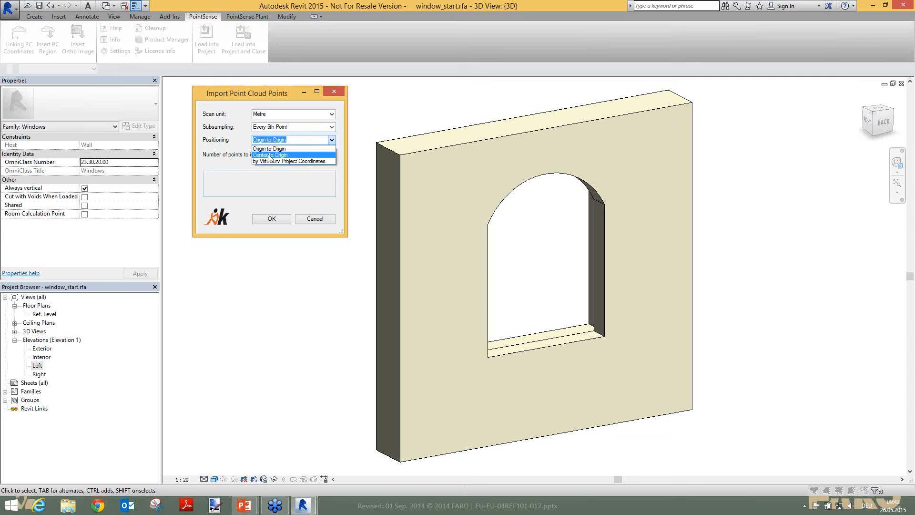
click(278, 155)
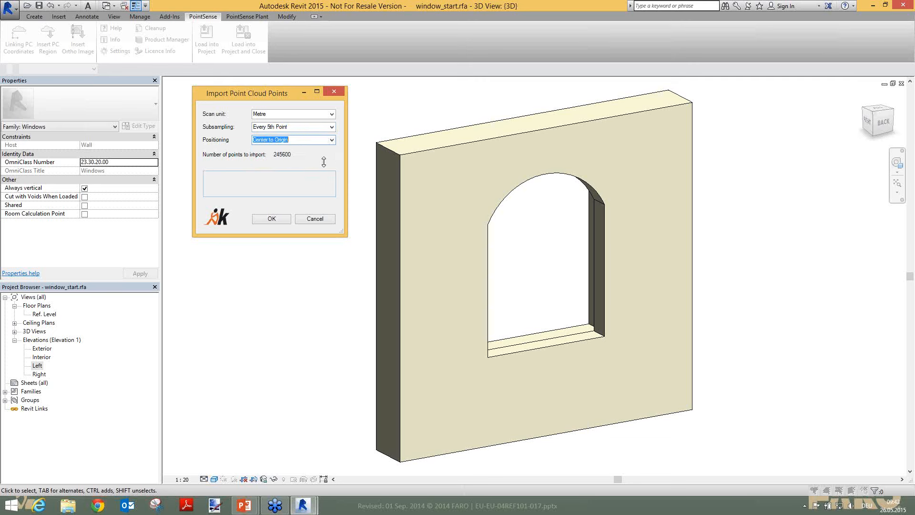
click(277, 220)
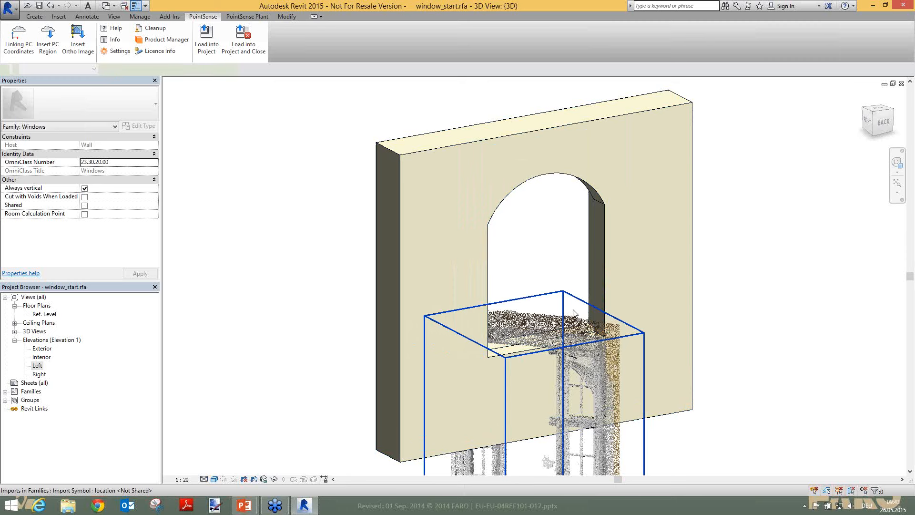
click(549, 291)
scroll(533, 262, down, 2)
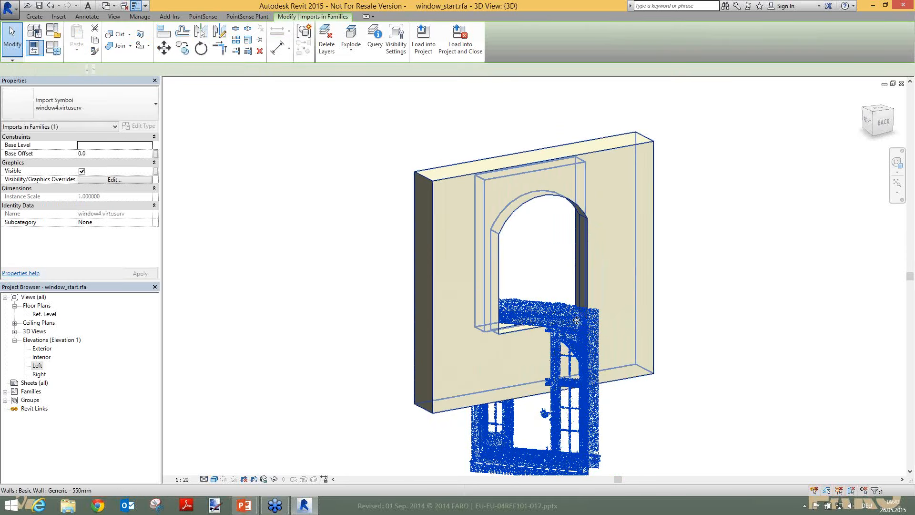
click(675, 427)
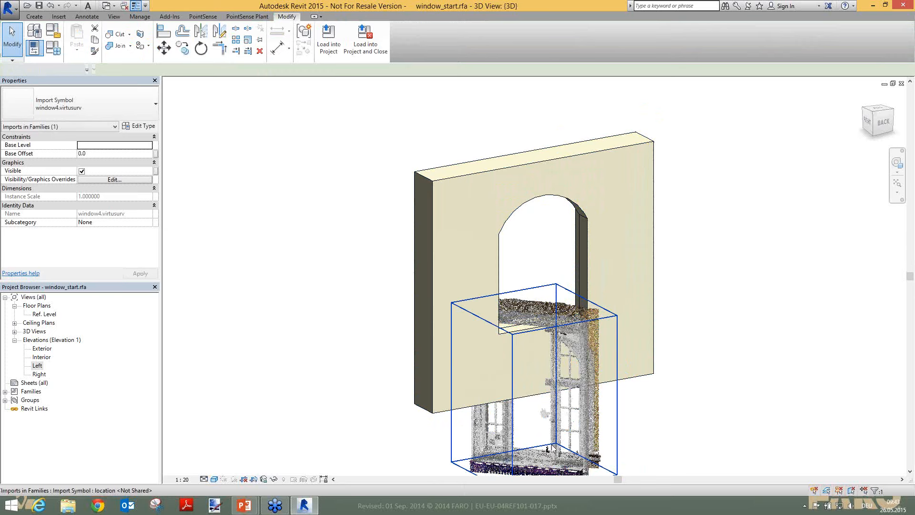
Step: In the Ref. Level floor plan, rotate the imported point cloud about its outer corner until it lies parallel to the wall
double_click(41, 315)
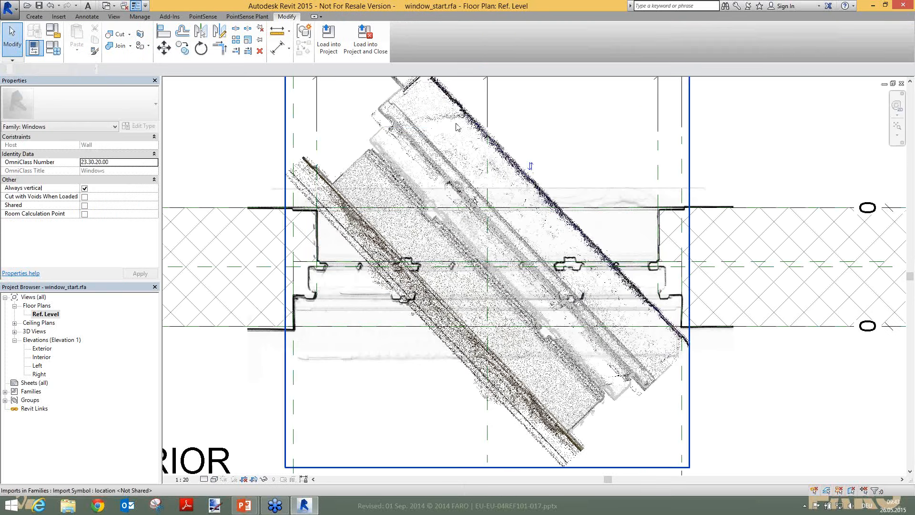
scroll(315, 245, down, 1)
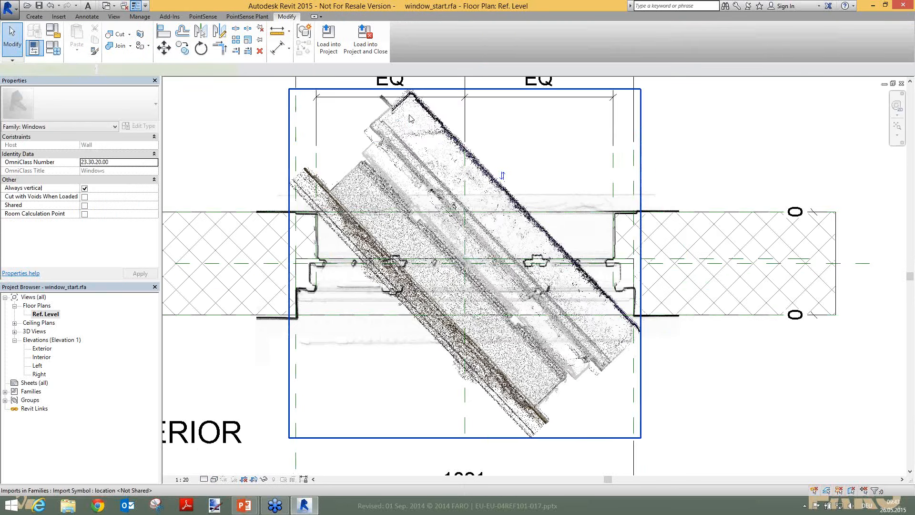
click(387, 100)
click(201, 48)
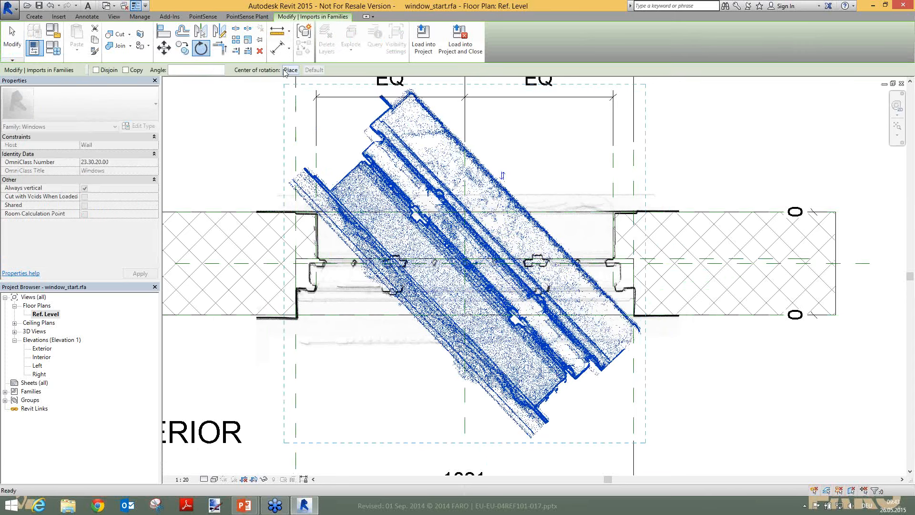
click(292, 70)
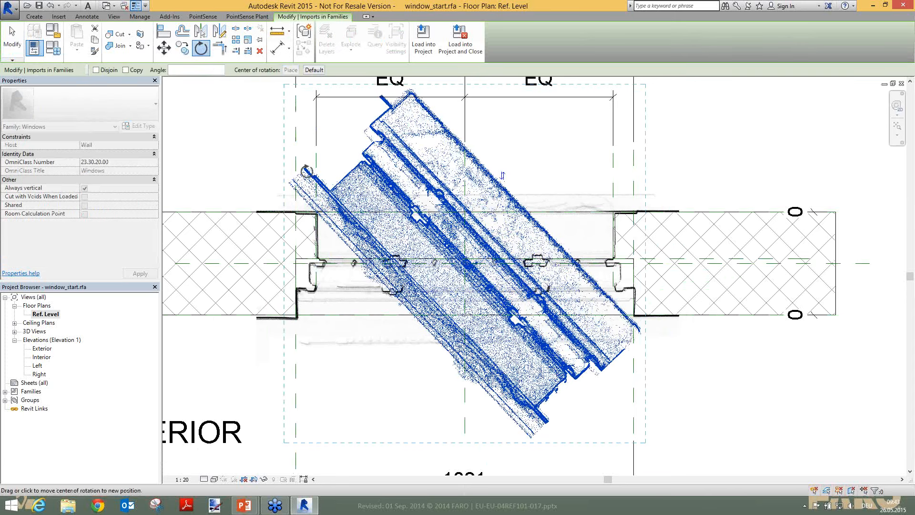
click(477, 340)
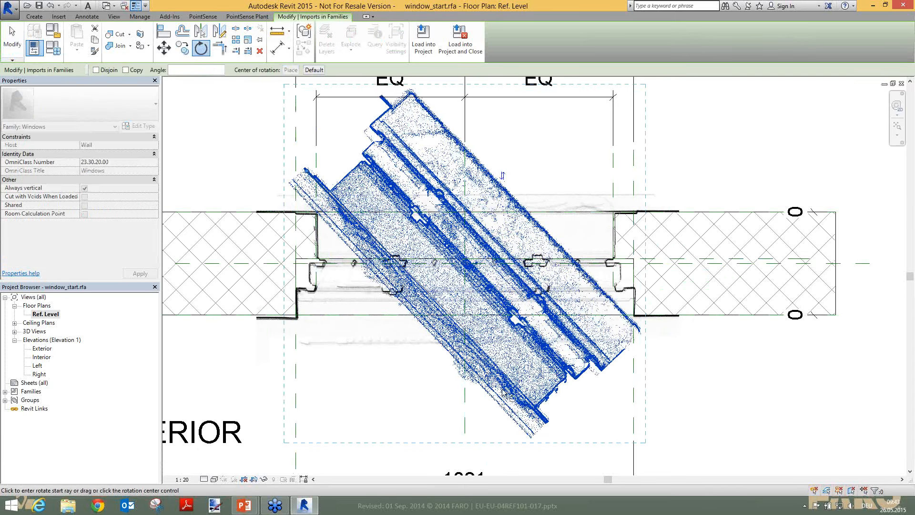
click(468, 337)
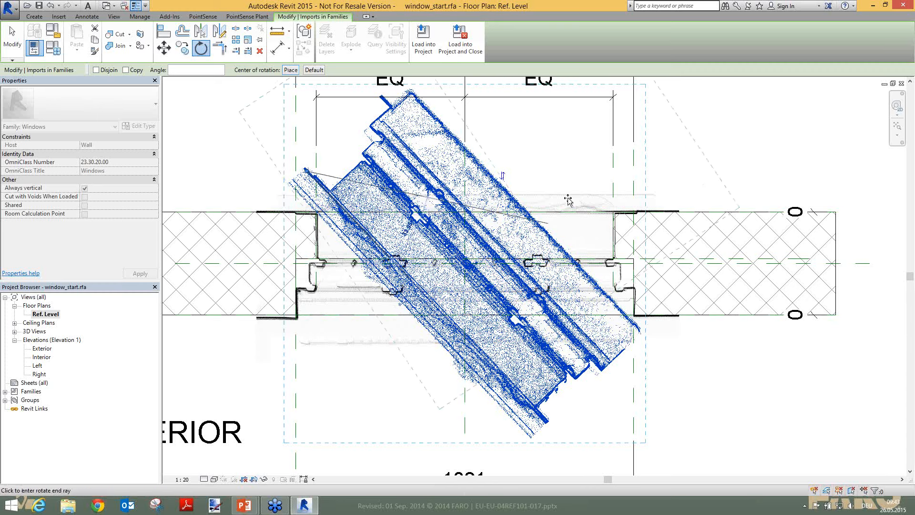
click(572, 175)
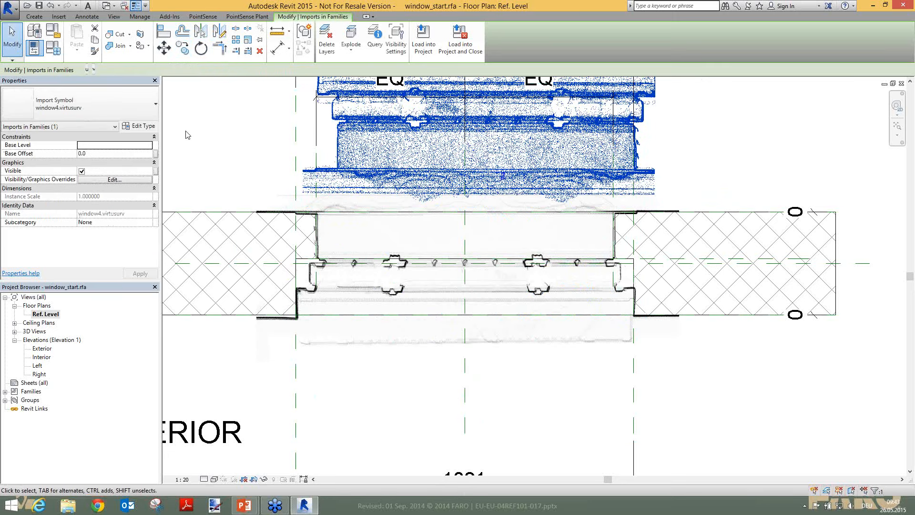
Step: Rotate the point cloud half a turn so its exterior side faces the same way as the wall's exterior
scroll(186, 135, down, 2)
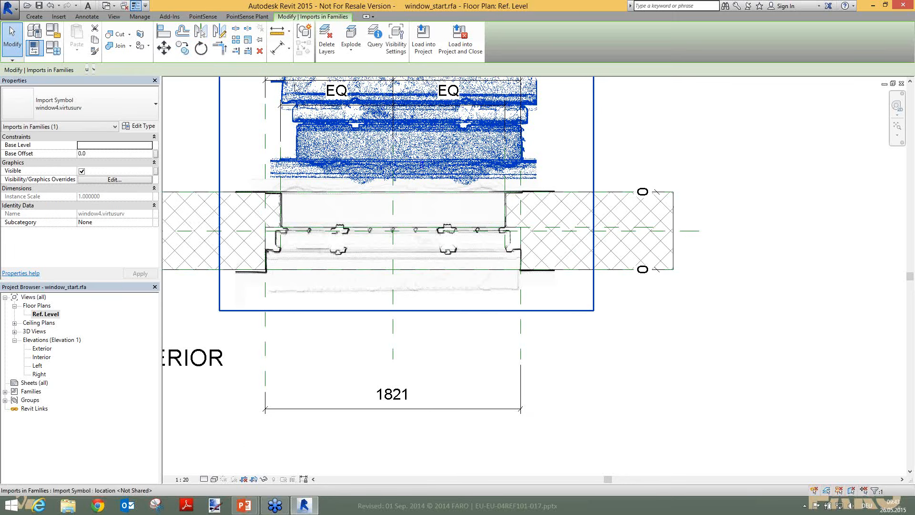
click(201, 48)
click(406, 96)
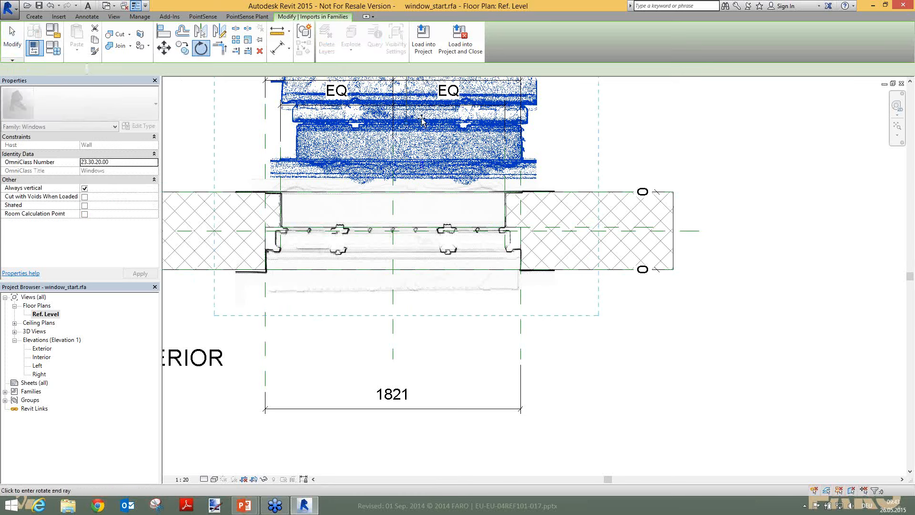
click(406, 185)
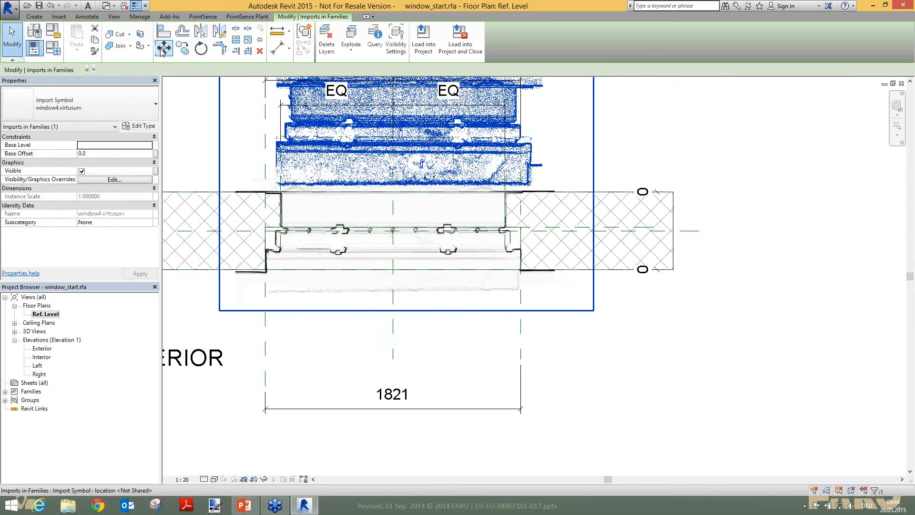
Step: Move the point cloud from its outer reveal corner onto the exterior corner of the wall opening, and check its alignment with the ortho image
scroll(262, 227, down, 2)
key(m)
key(v)
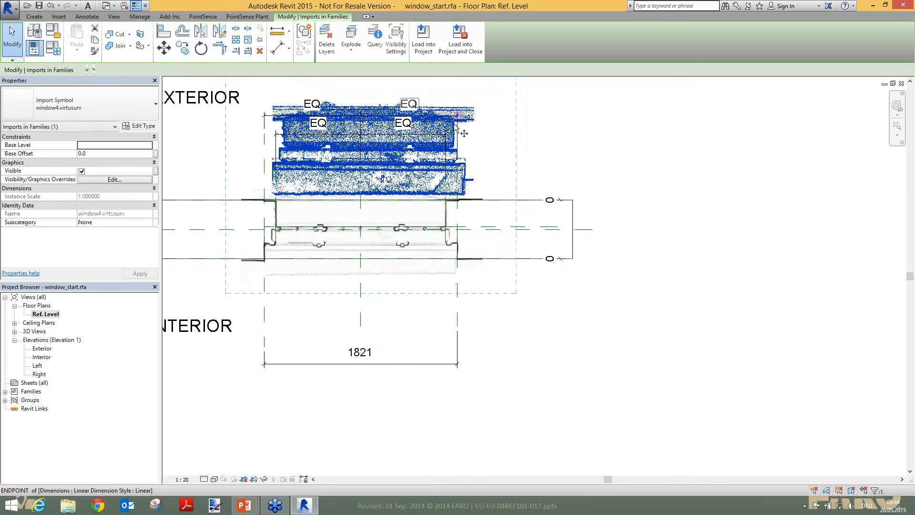
scroll(464, 130, up, 3)
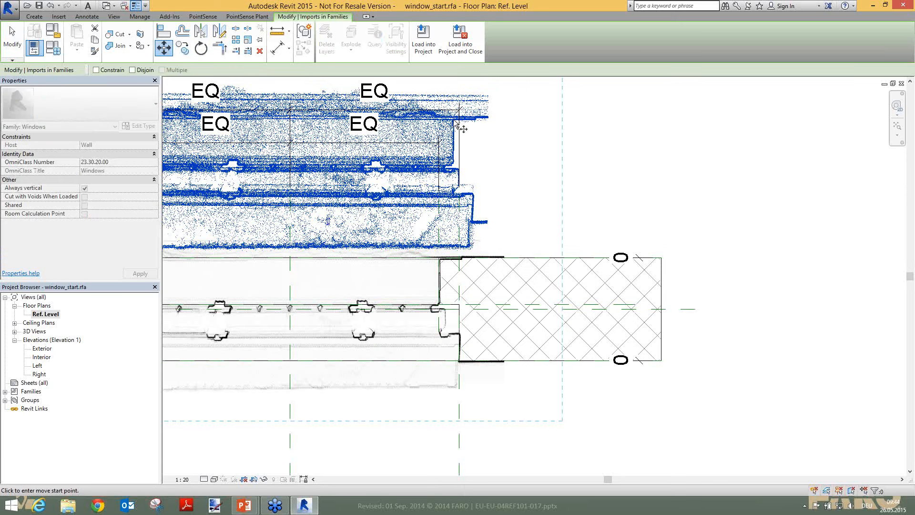
click(457, 123)
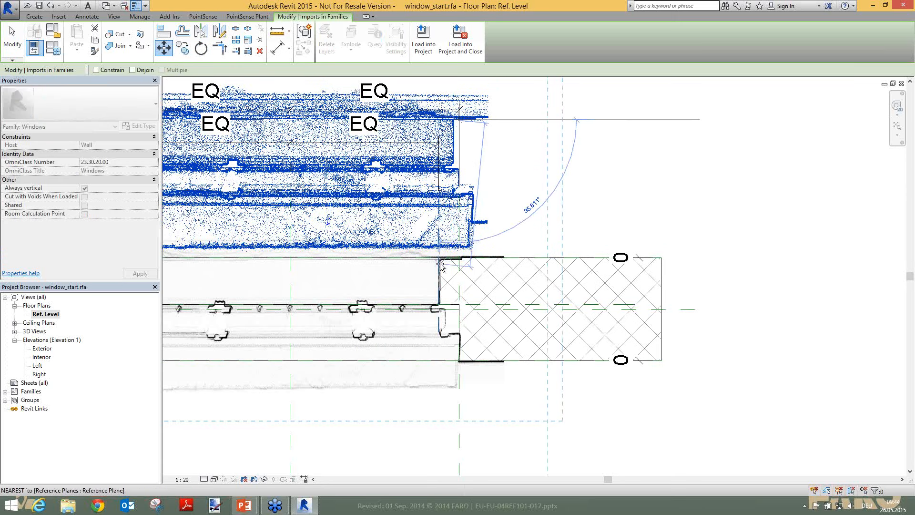
click(440, 259)
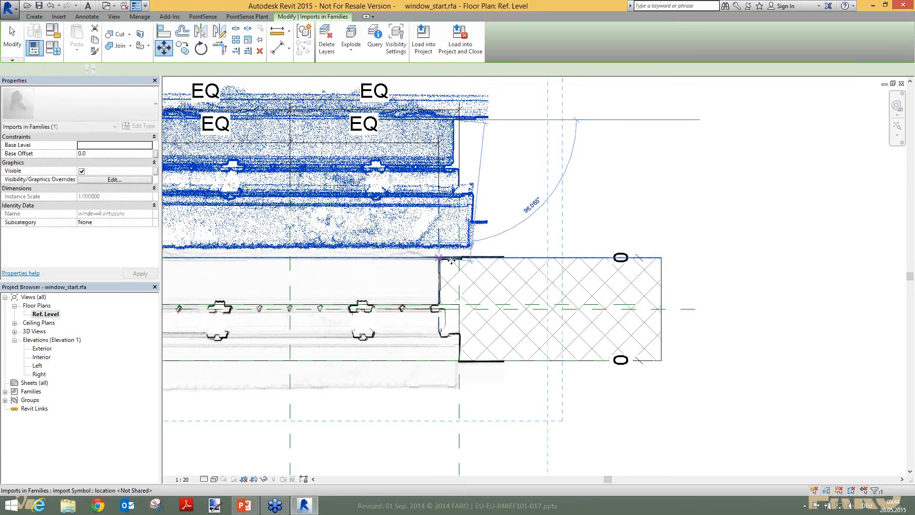
click(760, 252)
scroll(742, 222, down, 2)
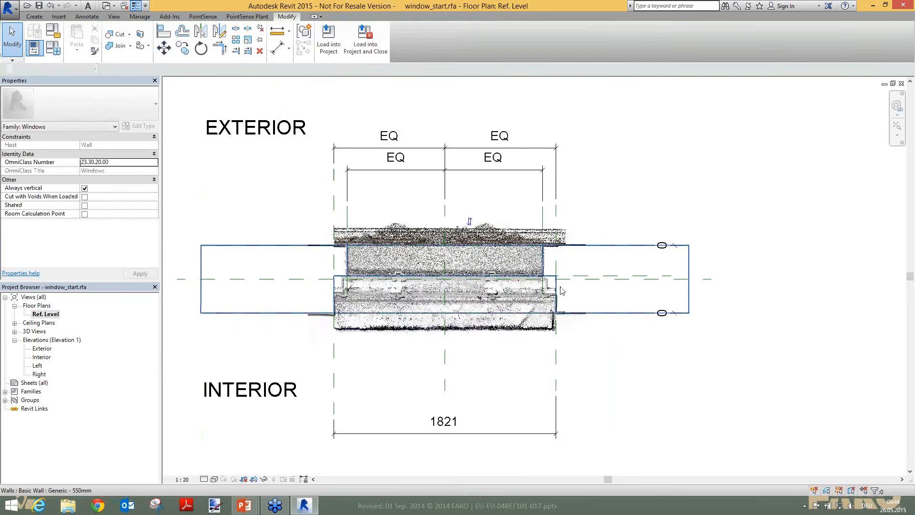
scroll(558, 286, up, 4)
scroll(533, 260, up, 3)
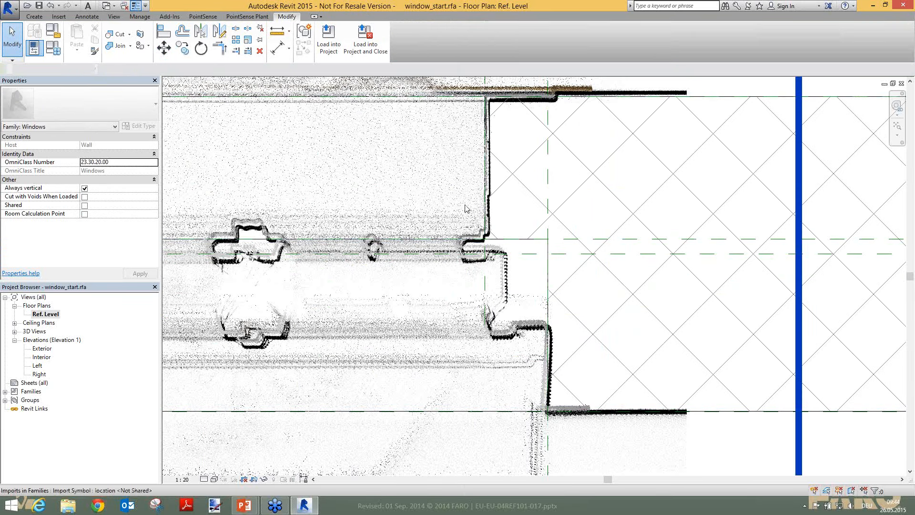
scroll(466, 208, down, 2)
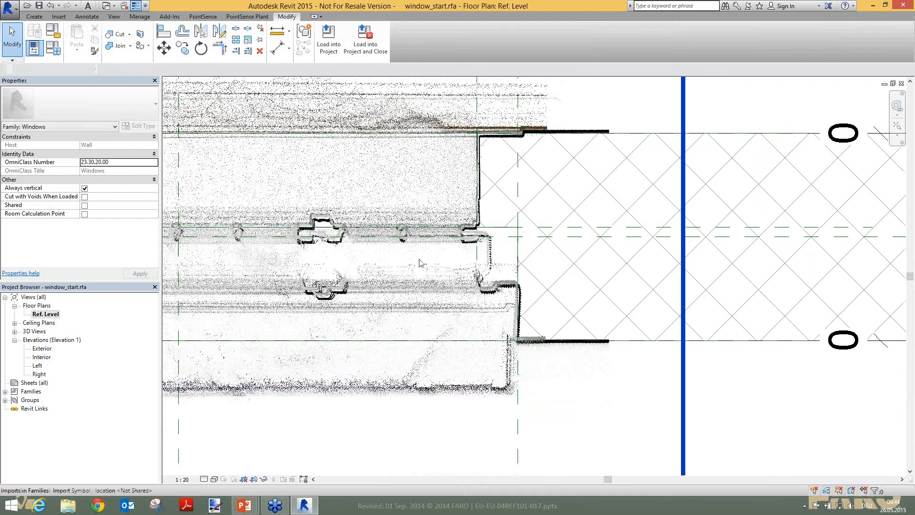
scroll(420, 262, down, 4)
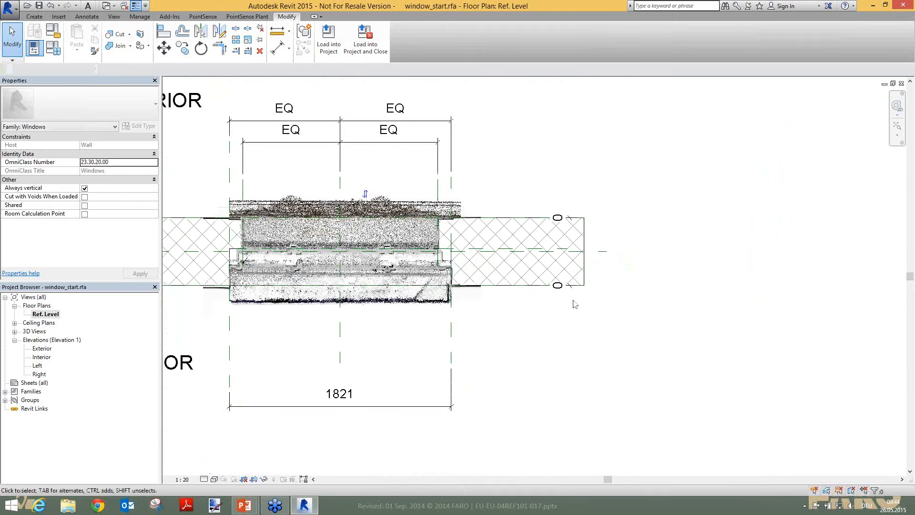
scroll(629, 316, down, 1)
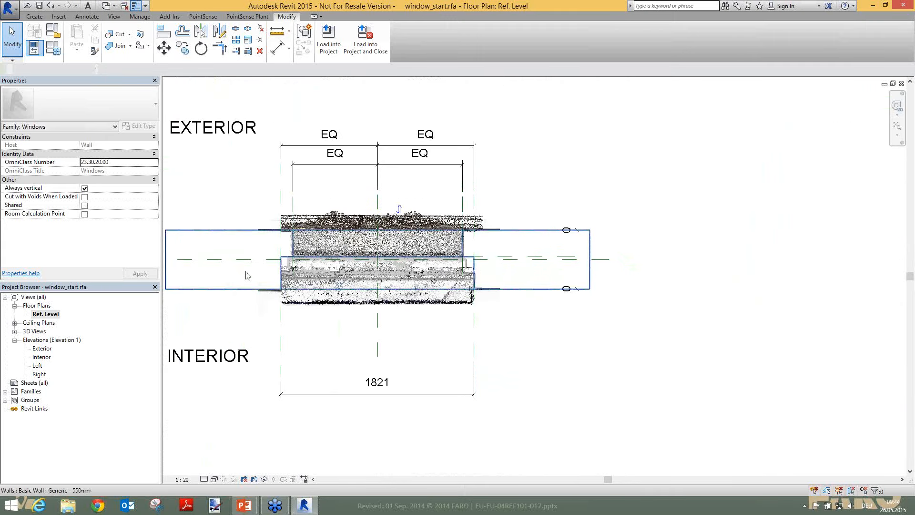
Step: Switch to the 3D view of window_final.rfa and examine the finished arched window from a more frontal angle
click(107, 6)
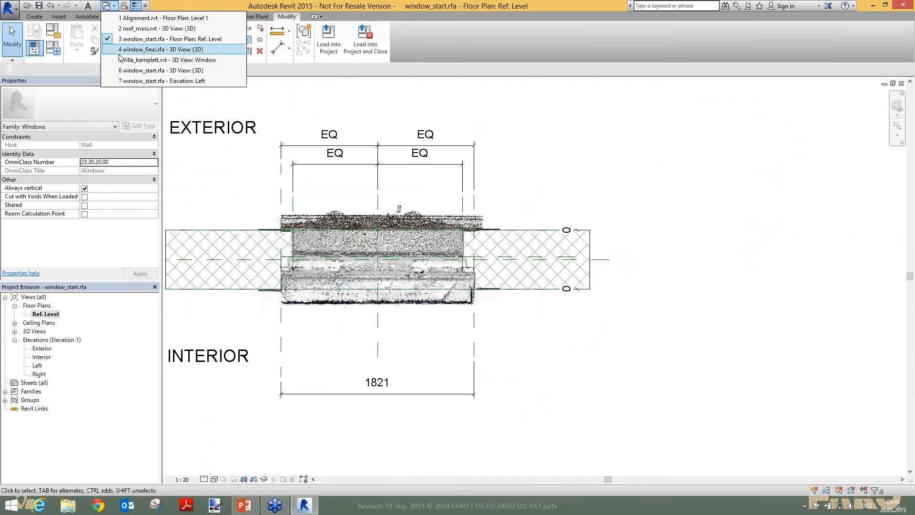
click(143, 49)
scroll(458, 190, up, 2)
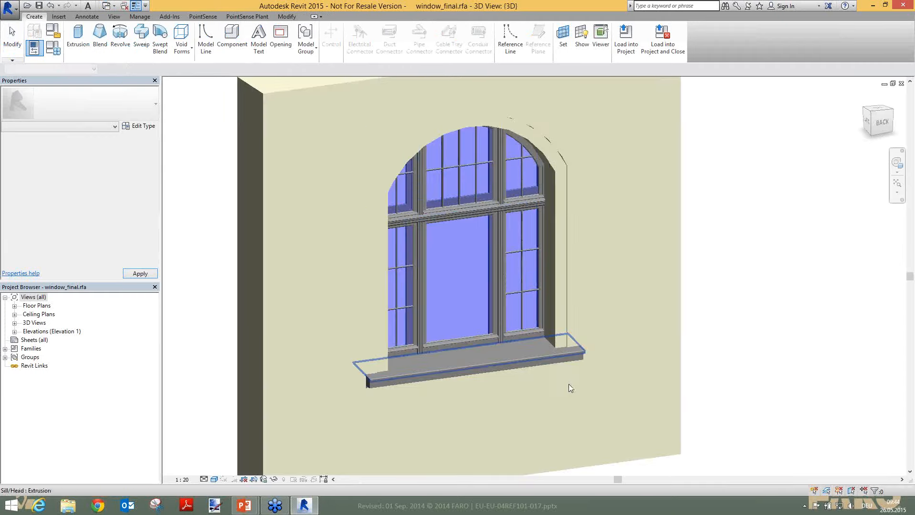
middle_drag(609, 422, 521, 400)
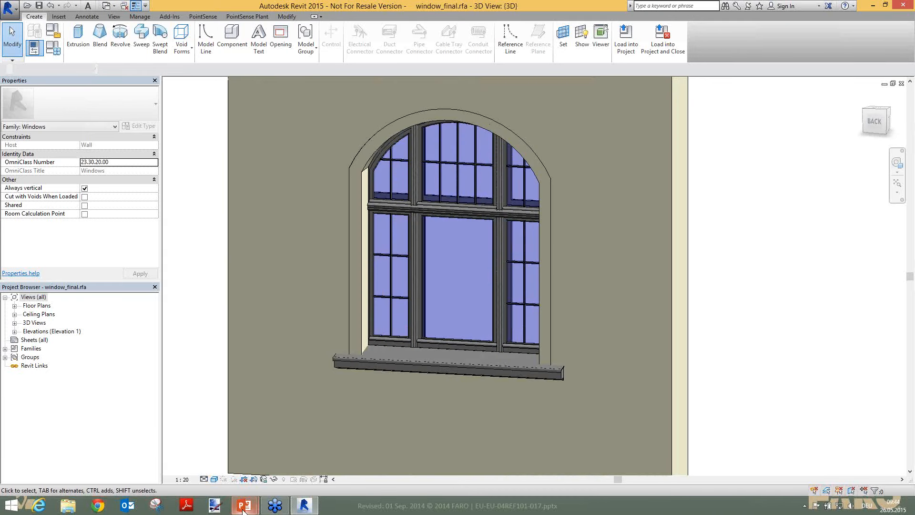
Step: Return to the running PowerPoint slide show and advance to the demo video on the Toposurface creation slide
mouse_move(244, 511)
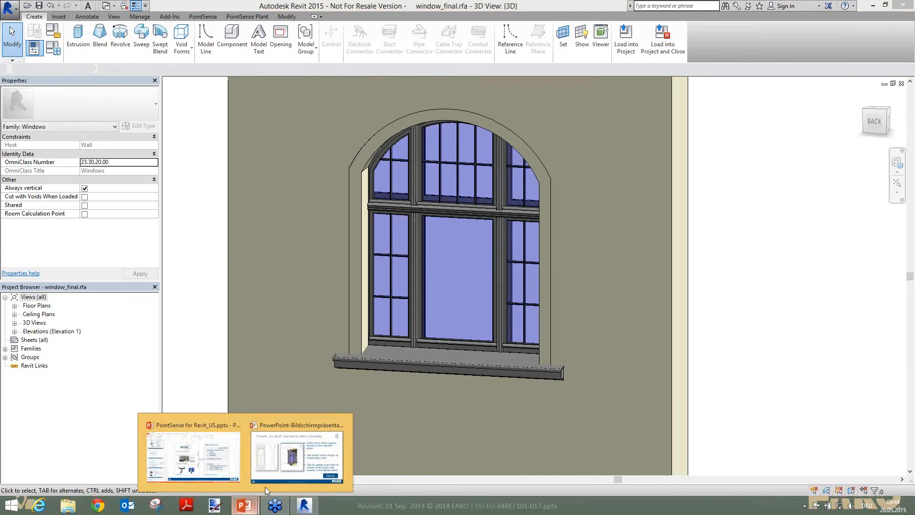
click(299, 472)
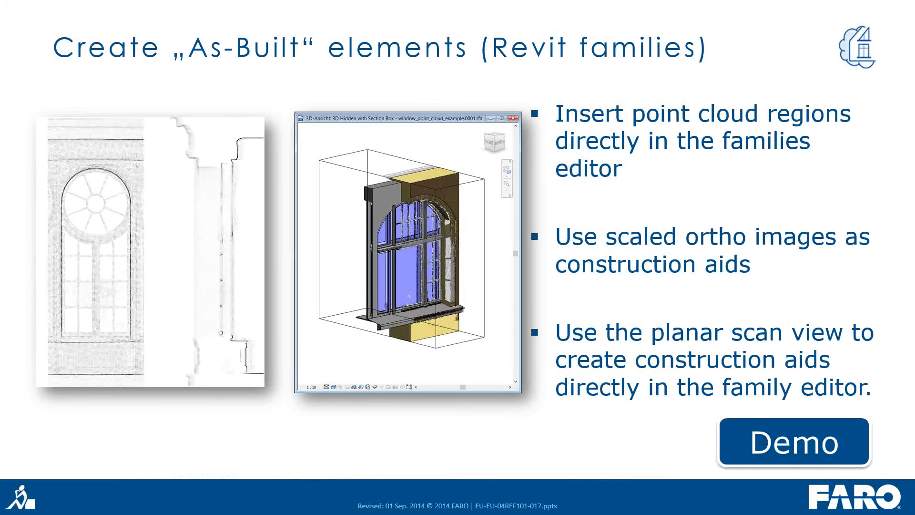
key(Right)
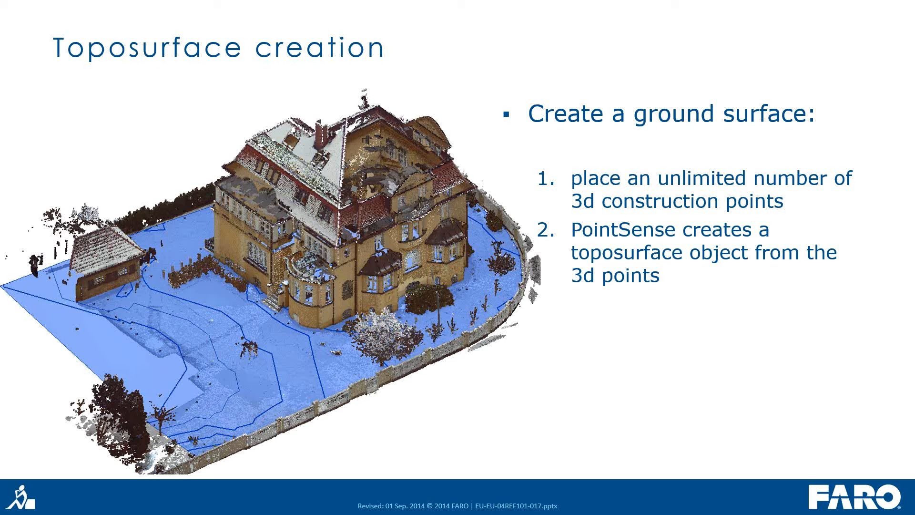
key(Right)
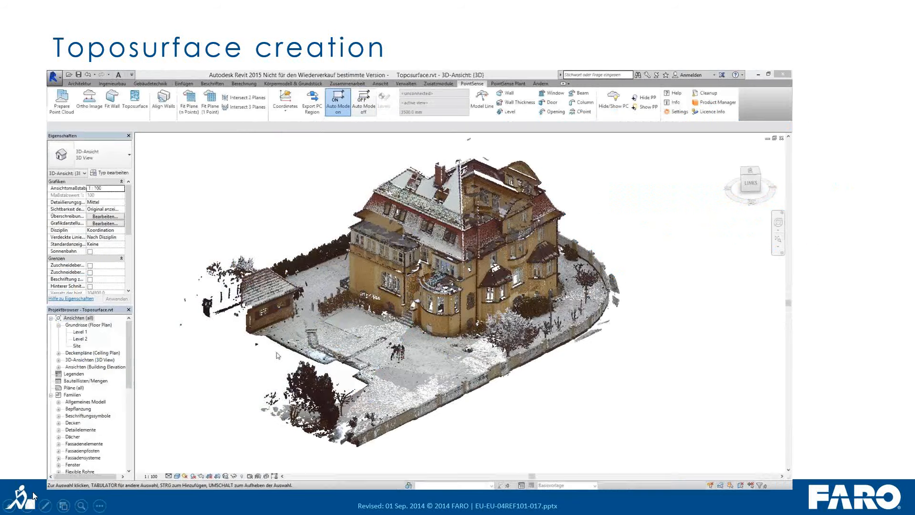
Step: Play the toposurface creation demo video embedded in the slide
click(67, 476)
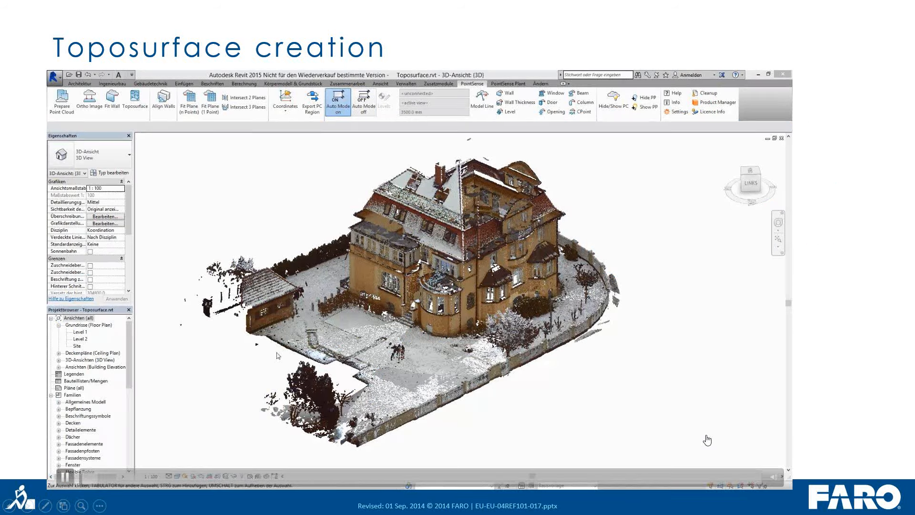
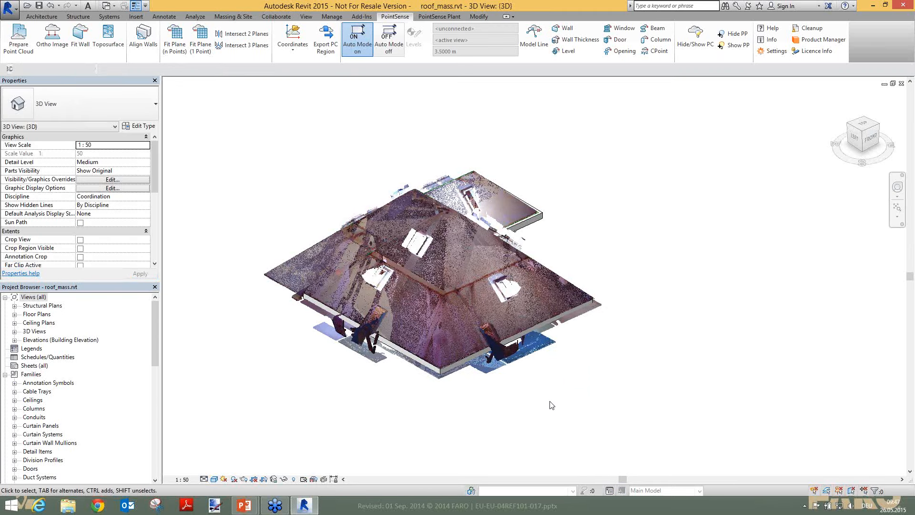
Step: Switch to roof_mass.rvt in Revit, hide the point cloud and examine the existing roof model lines and slab before showing the cloud again
shift+middle_drag(462, 406, 493, 451)
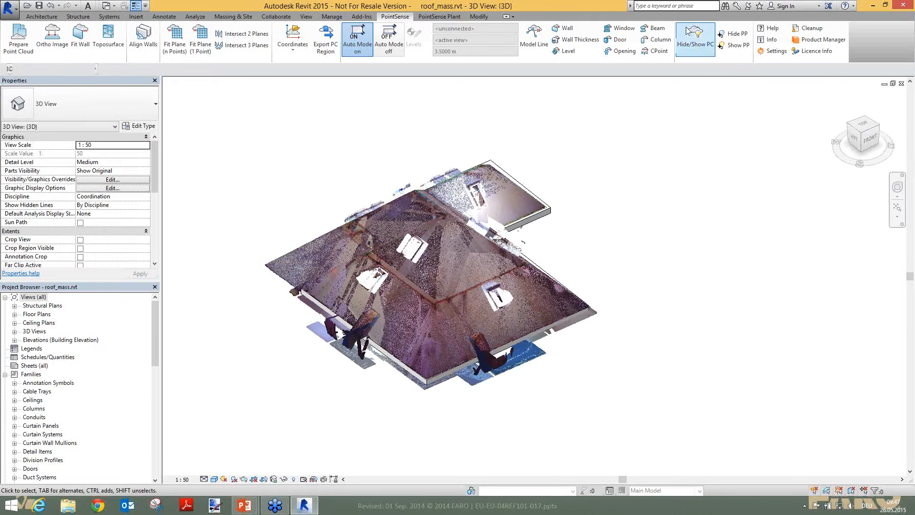
scroll(467, 284, up, 2)
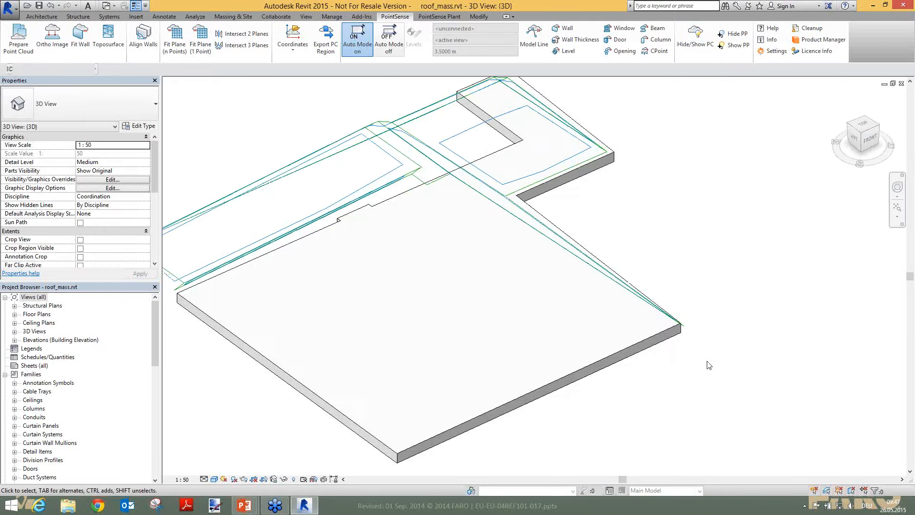
scroll(708, 363, down, 1)
shift+middle_drag(731, 401, 776, 351)
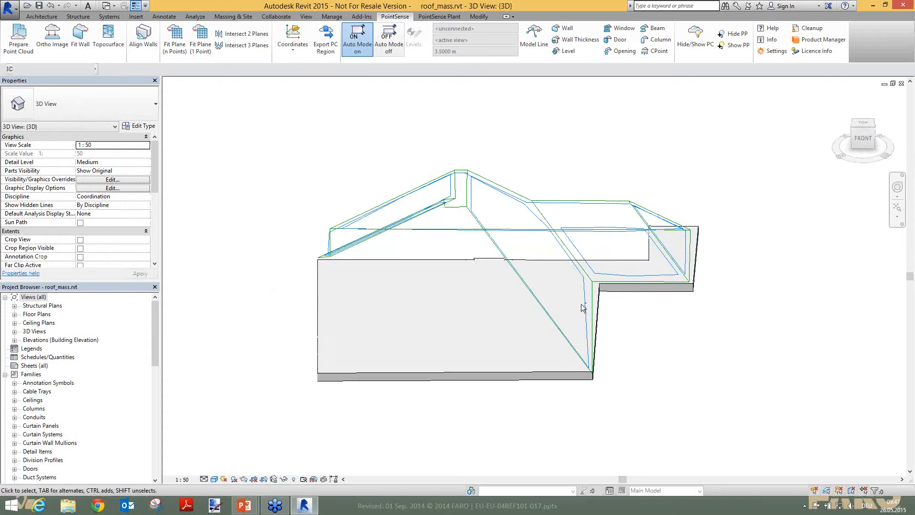
shift+middle_drag(562, 448, 626, 434)
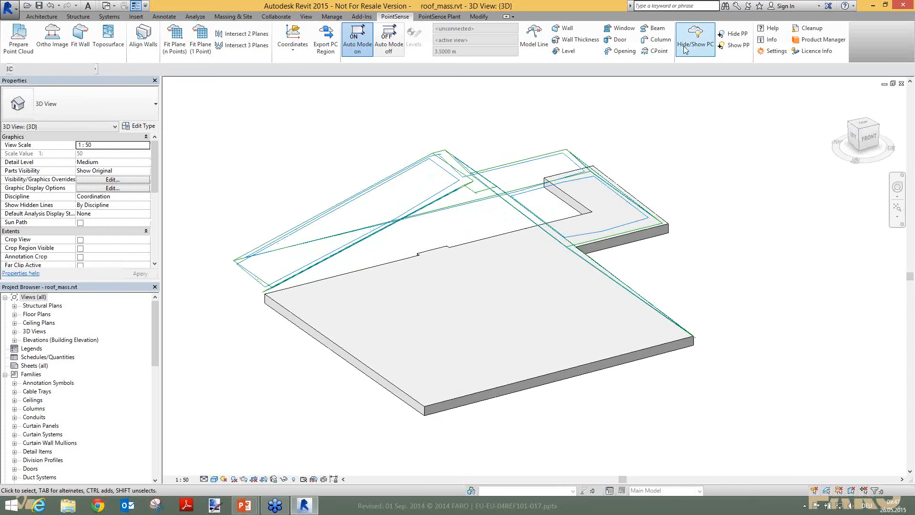
Step: Start an n-point plane fit and pick points across the front roof slope of the point cloud, ending the point selection
click(179, 45)
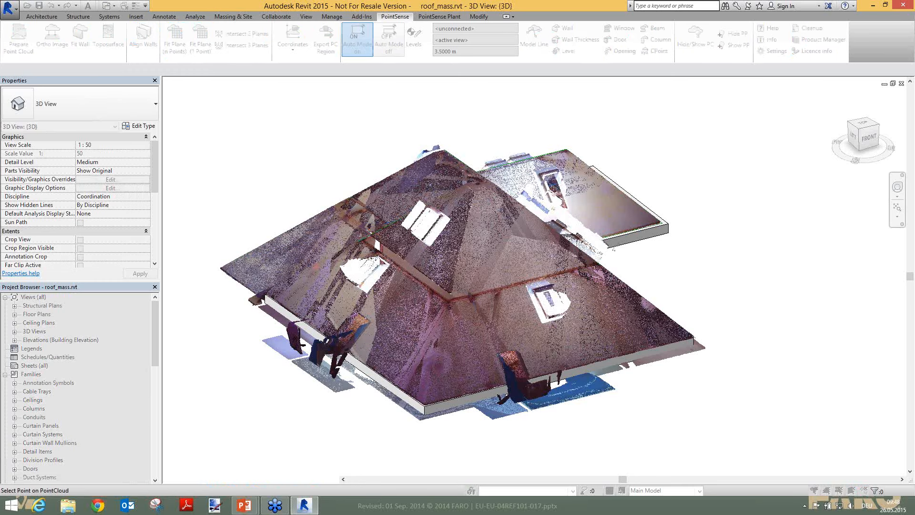
click(548, 237)
click(477, 251)
key(Escape)
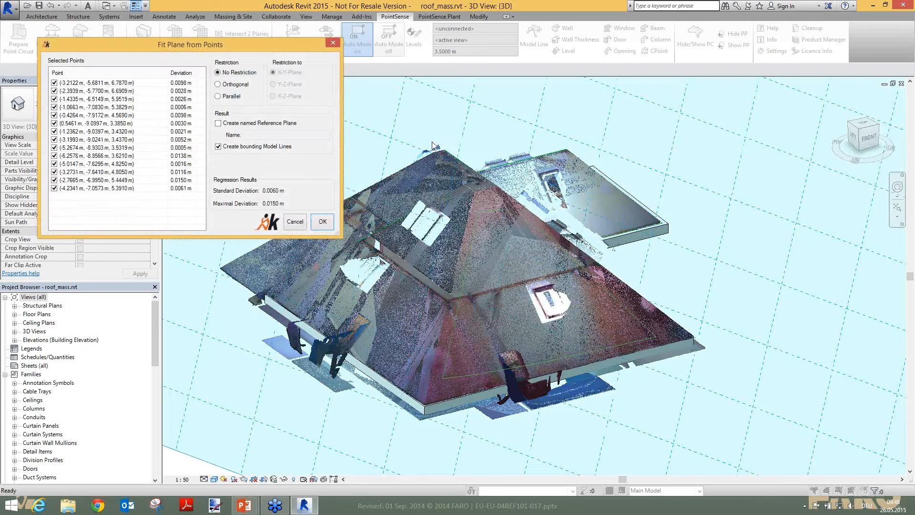
Step: Sort the fit points by deviation, exclude the one with the largest deviation, and create the unrestricted plane with bounding model lines
drag(247, 37, 352, 79)
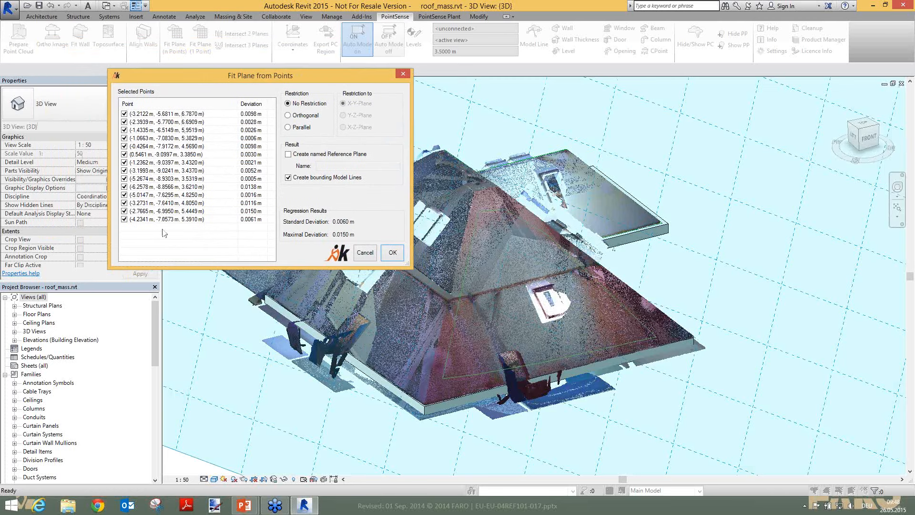
drag(215, 79, 184, 80)
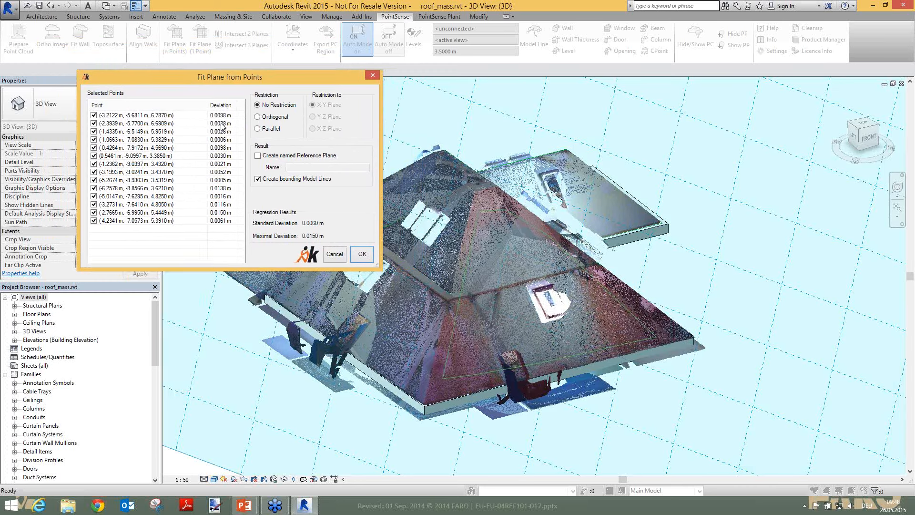
click(222, 105)
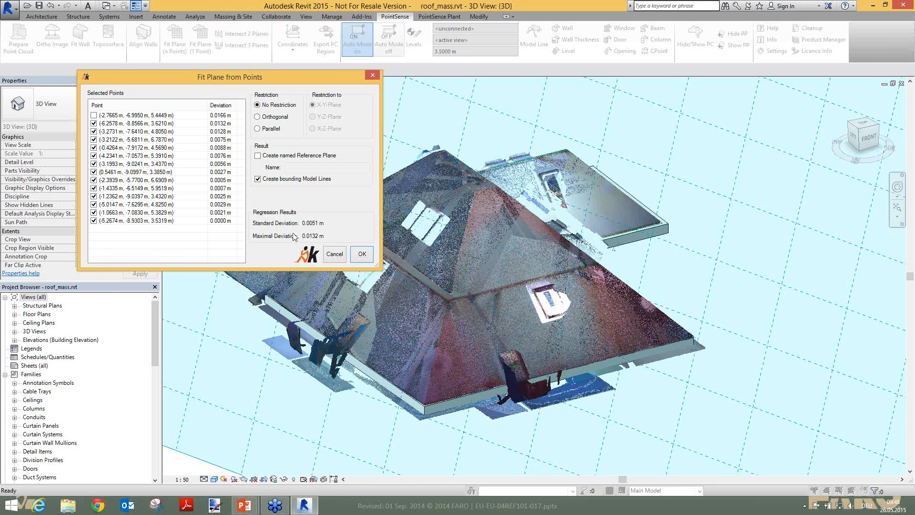
drag(246, 84, 218, 92)
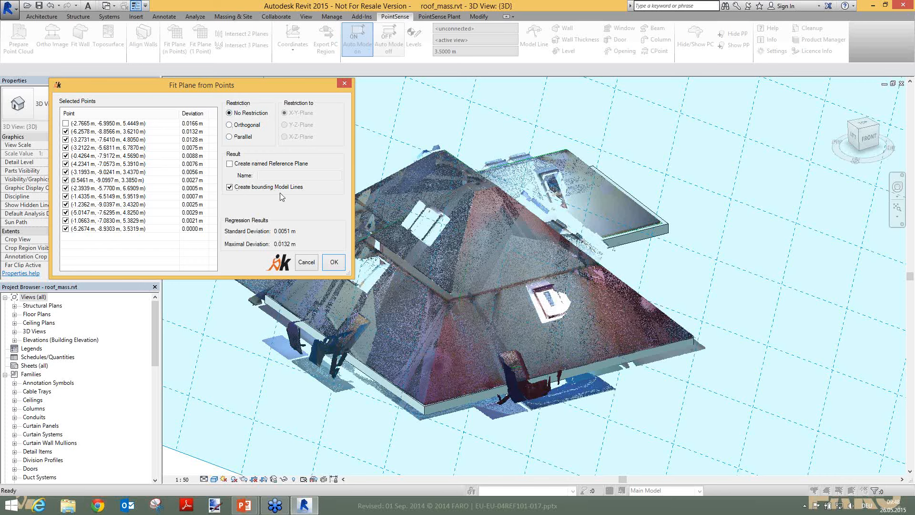
click(340, 265)
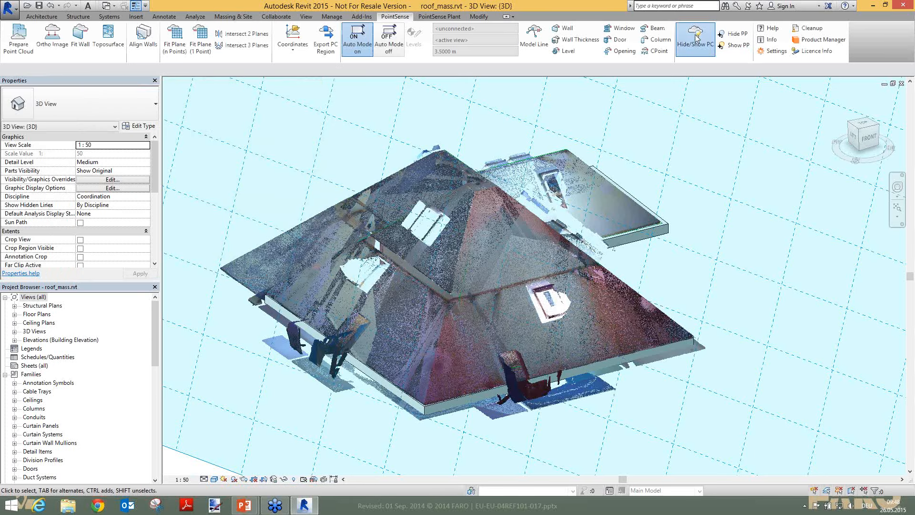
Step: Hide the point cloud to examine the new plane's bounding lines from several angles, and show the cloud again
click(697, 38)
shift+middle_drag(761, 372, 594, 294)
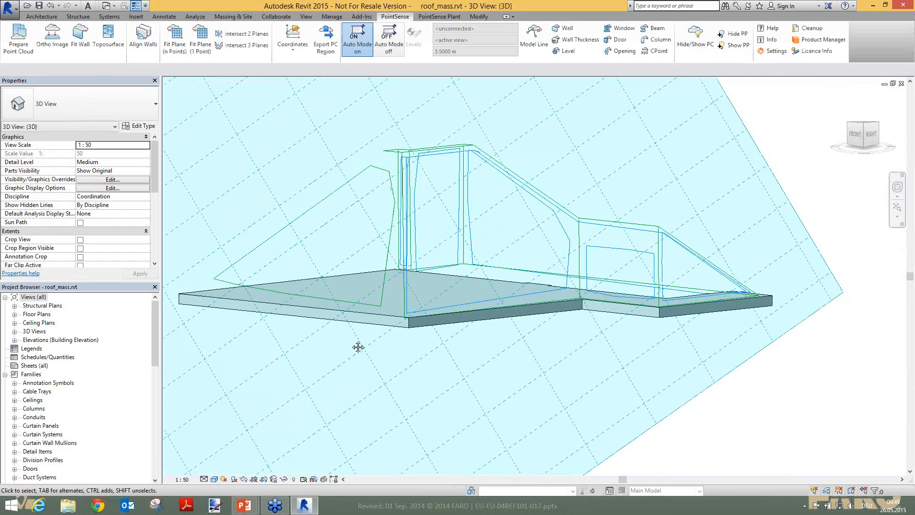
shift+middle_drag(359, 343, 544, 409)
click(696, 38)
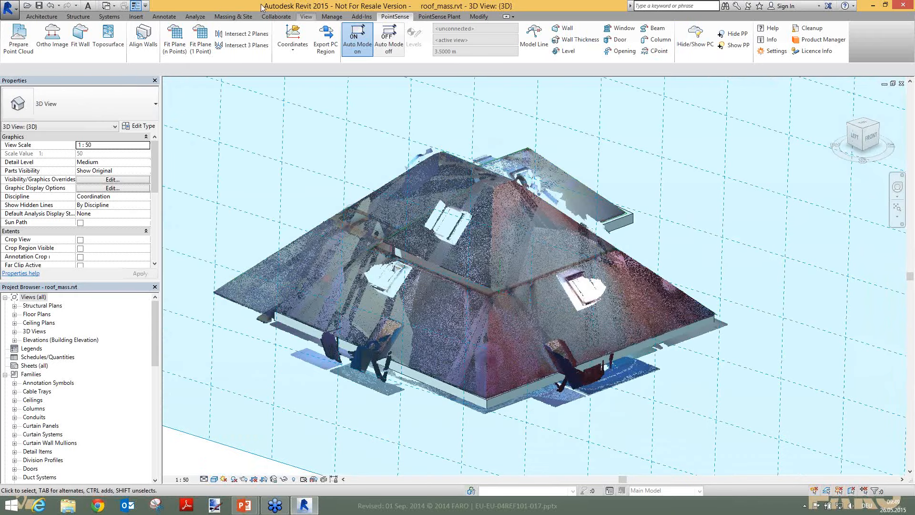
Step: Fit an unrestricted plane from one point on the adjacent left roof slope and create it as a named reference plane "roofface"
click(202, 39)
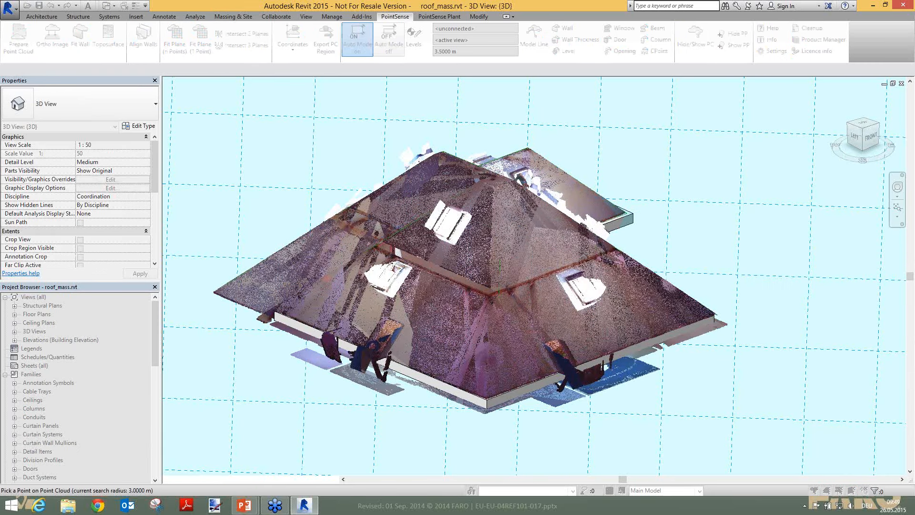
click(431, 308)
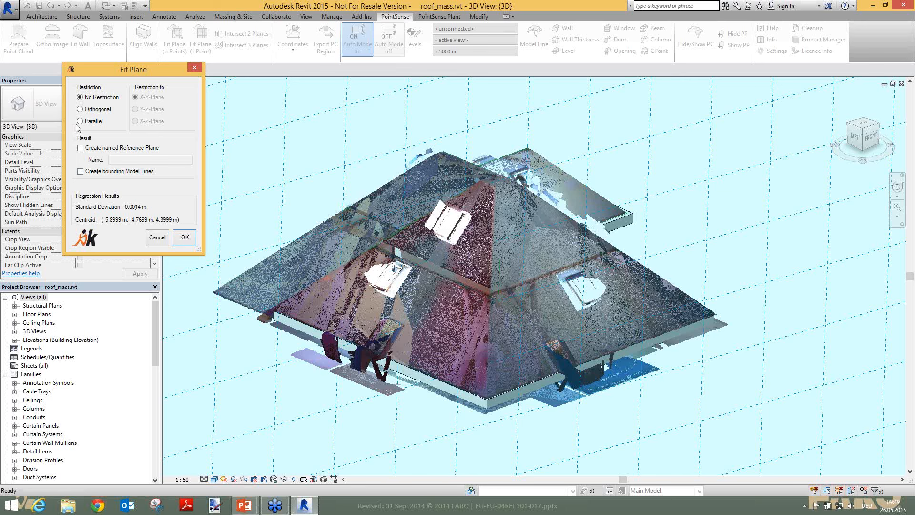
click(81, 148)
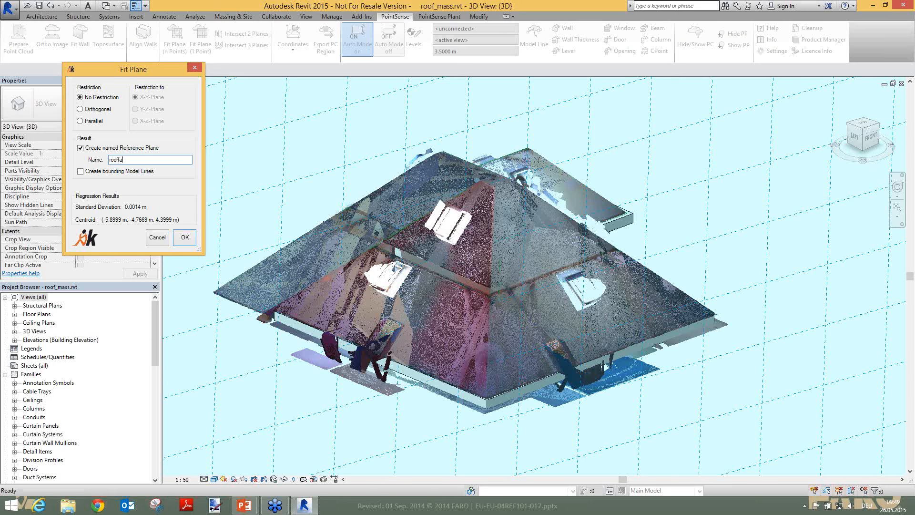
click(185, 237)
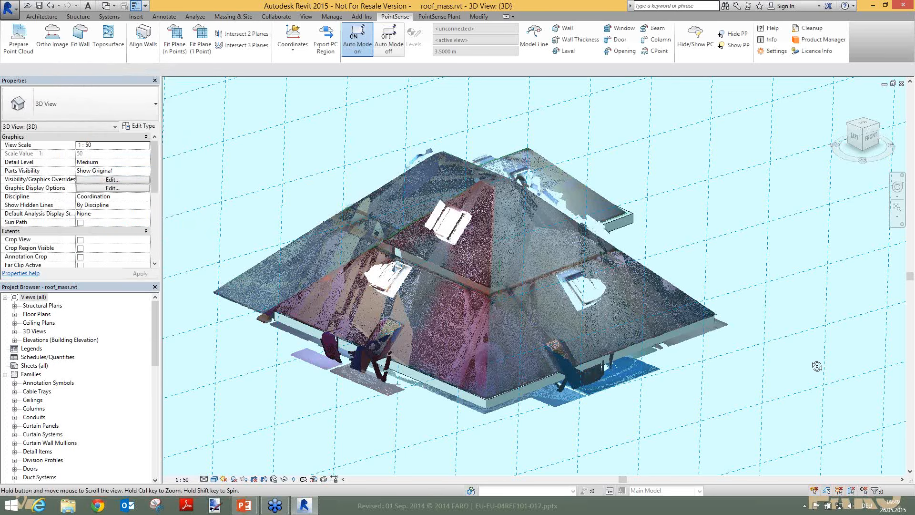
Step: Hide the point cloud and the active work plane display so only the slab and model lines are shown
shift+middle_drag(797, 356, 827, 397)
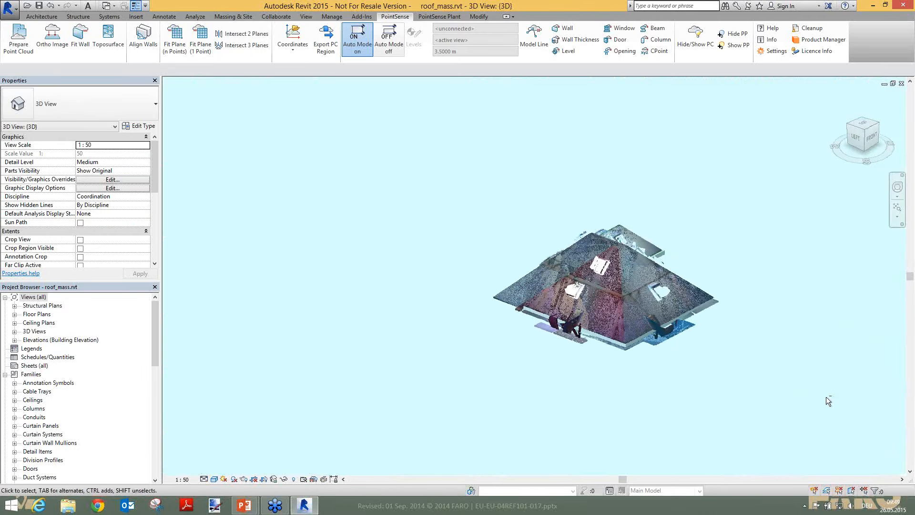
scroll(719, 276, up, 5)
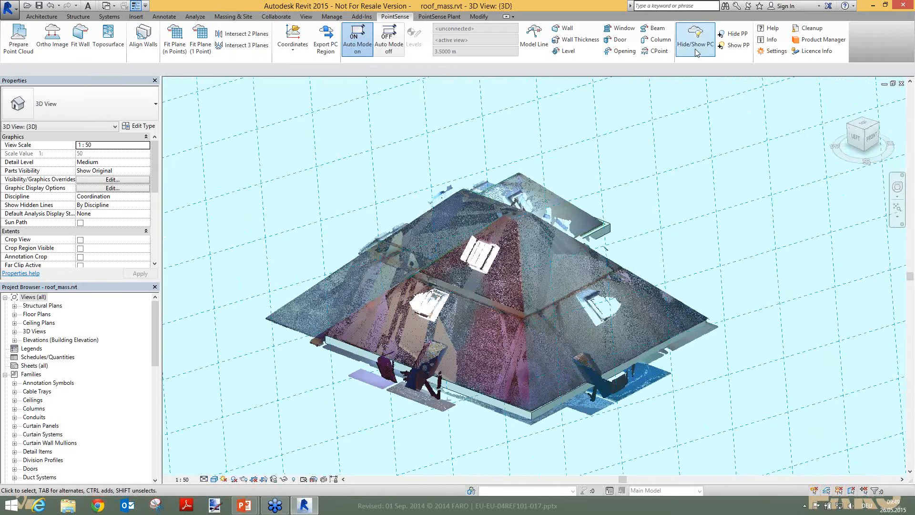
click(695, 47)
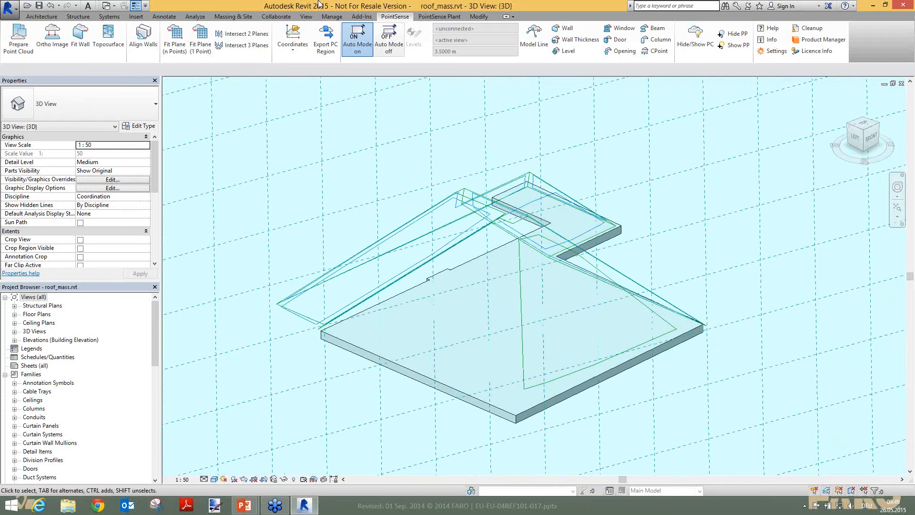
click(38, 17)
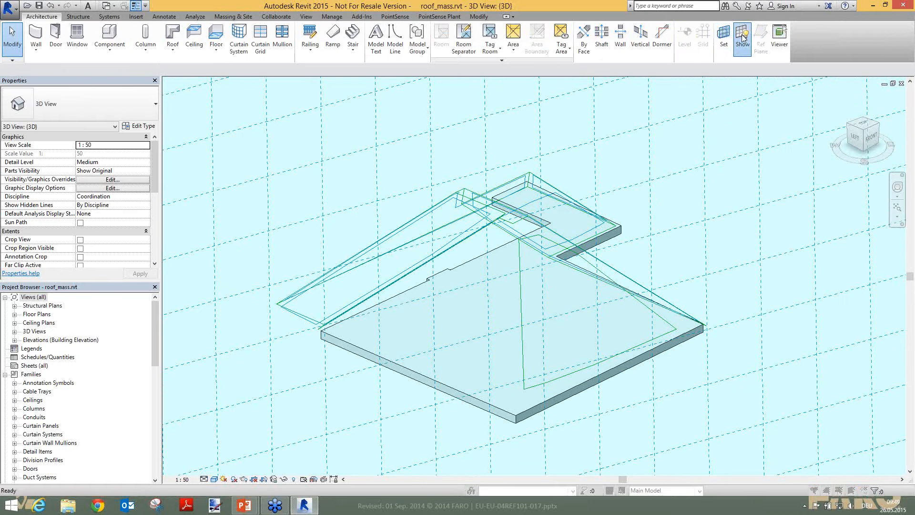
click(543, 302)
shift+middle_drag(739, 285, 612, 258)
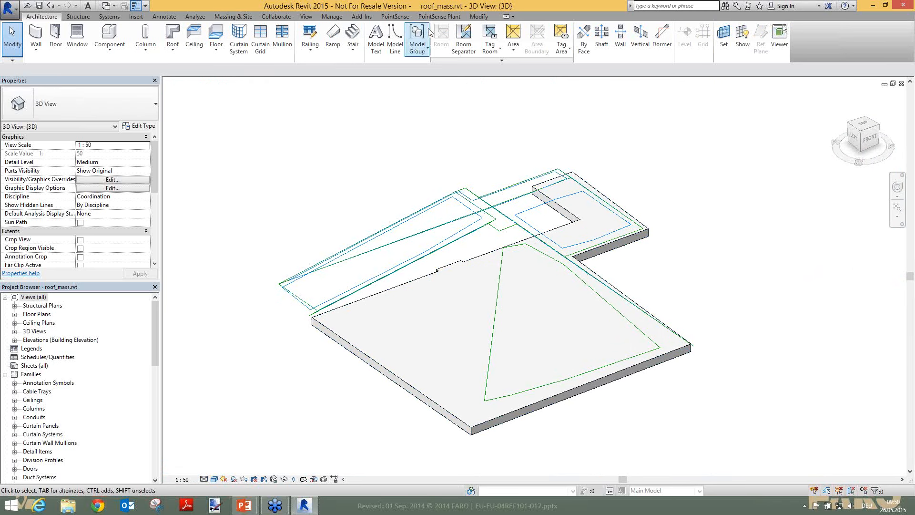
Step: Start a three-plane intersection and accept the active work plane of the left roof slope as the first plane
click(394, 16)
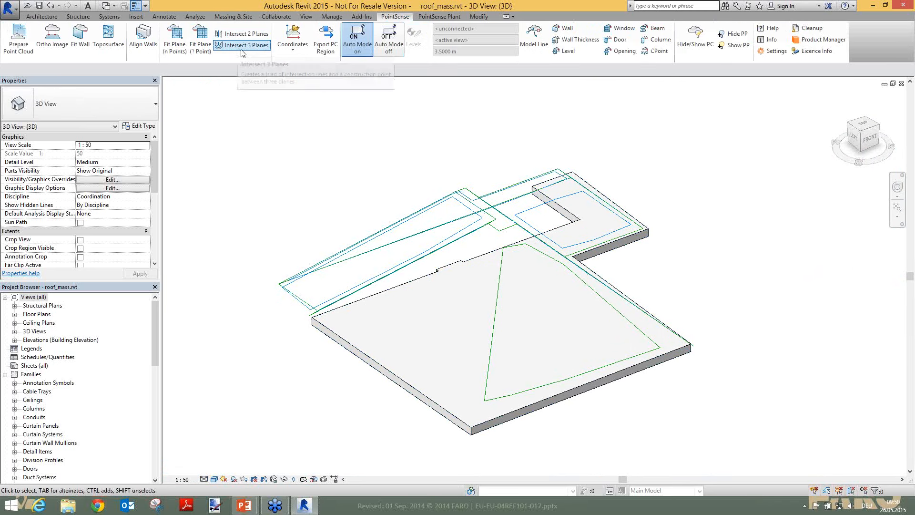
click(260, 45)
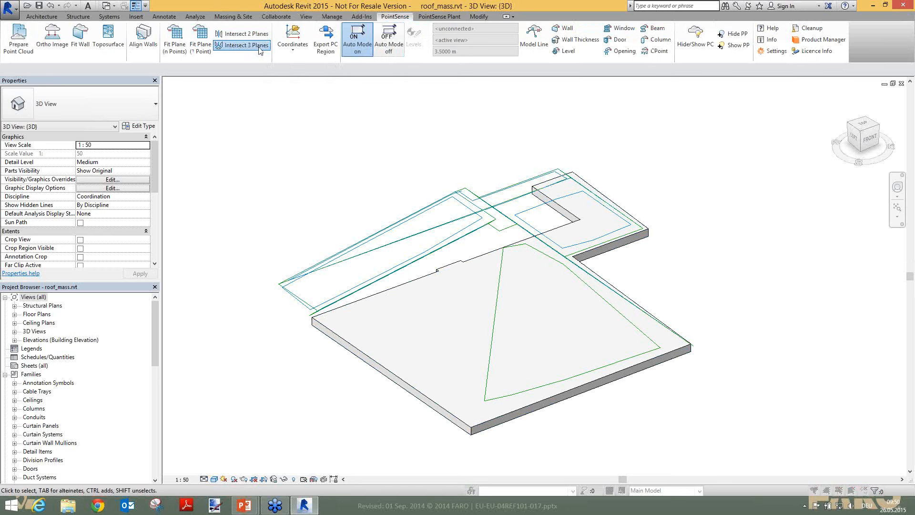
drag(162, 85, 141, 93)
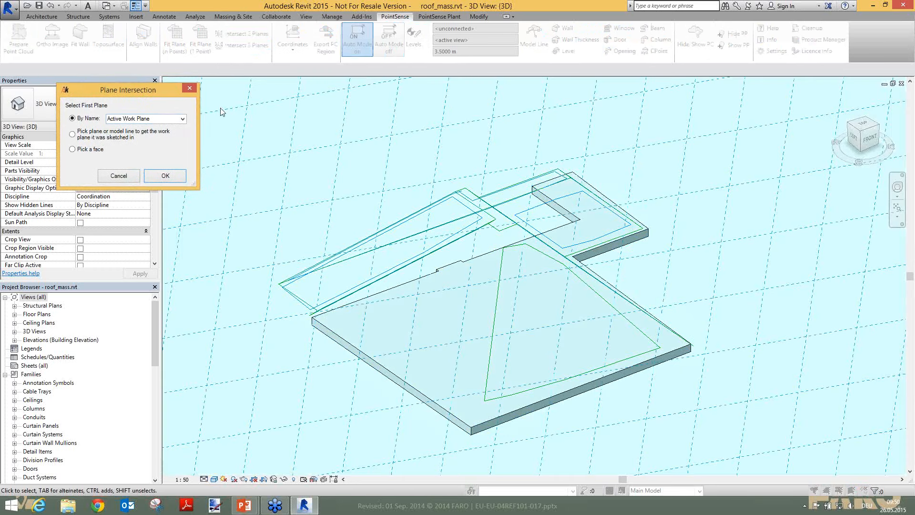
click(180, 119)
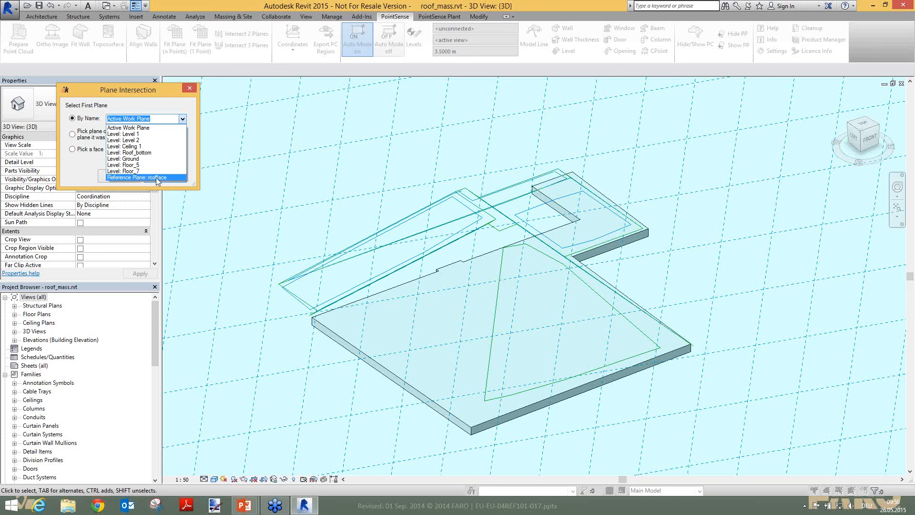
click(137, 178)
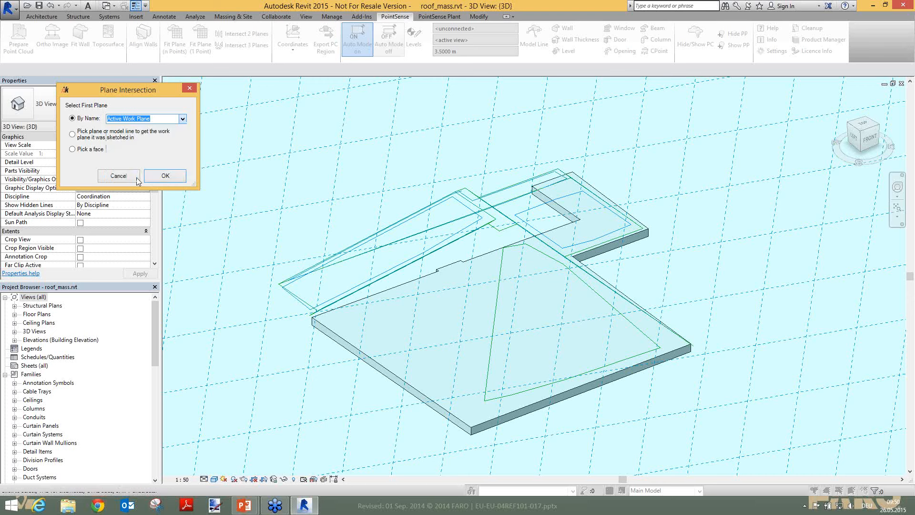
click(164, 176)
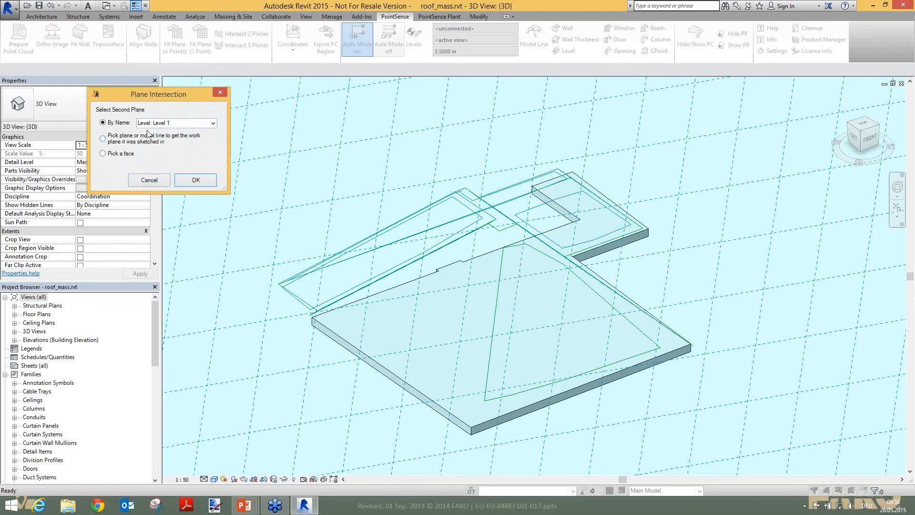
Step: Define the second intersection plane by picking the front roof slope's bounding model line
click(103, 138)
click(190, 181)
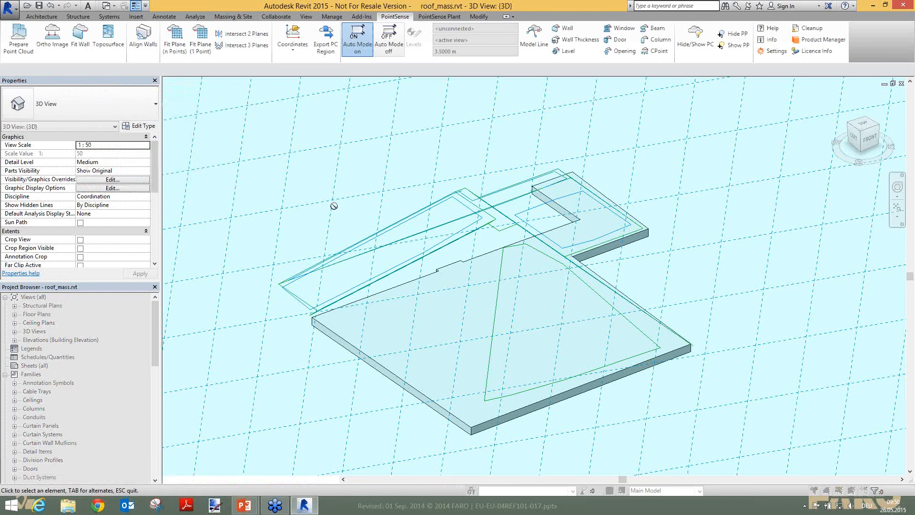
click(501, 258)
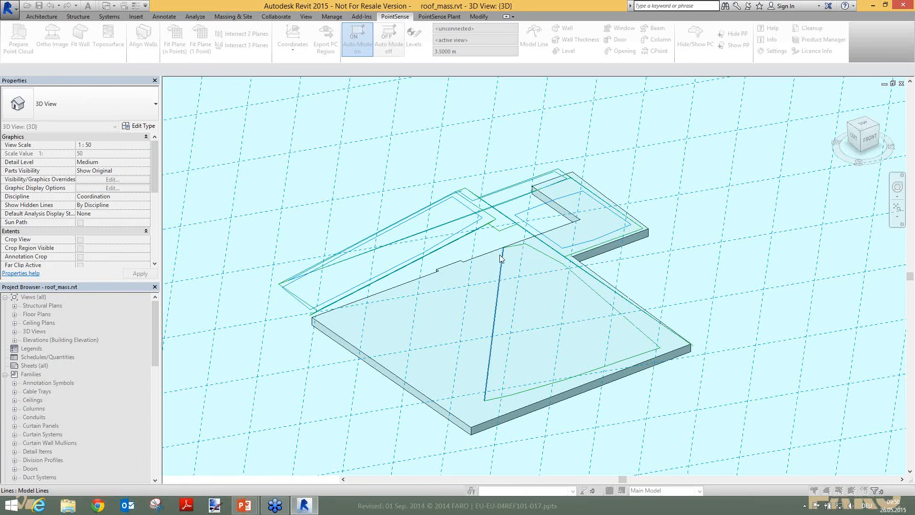
click(501, 260)
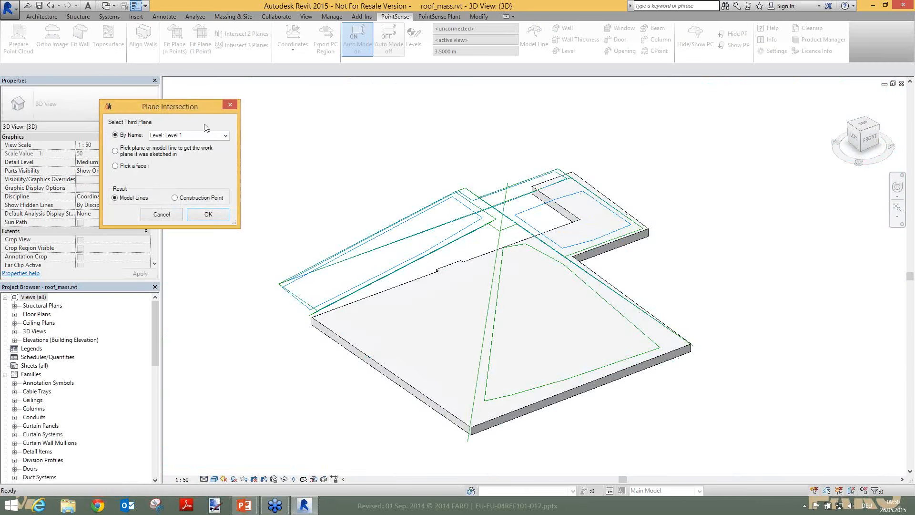
Step: Define the third plane by picking the slab's top face, with Model Lines as the intersection result
click(116, 166)
click(208, 215)
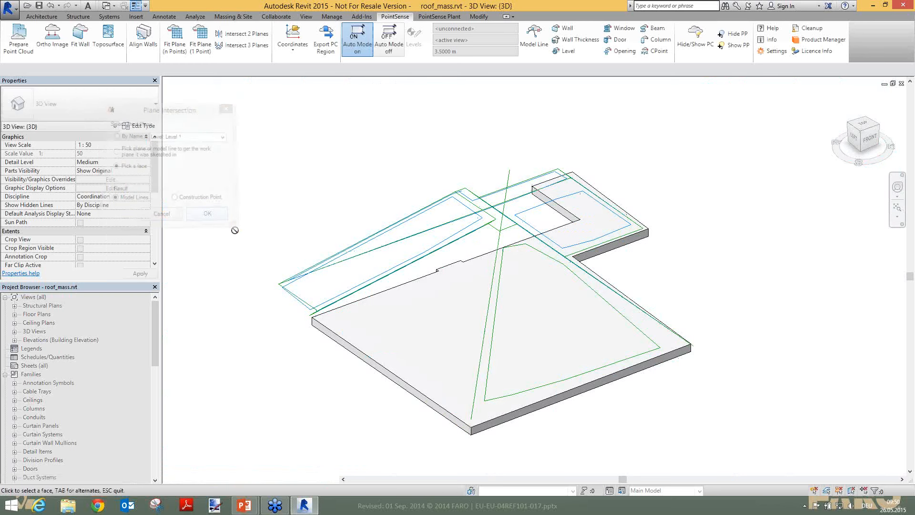
click(430, 297)
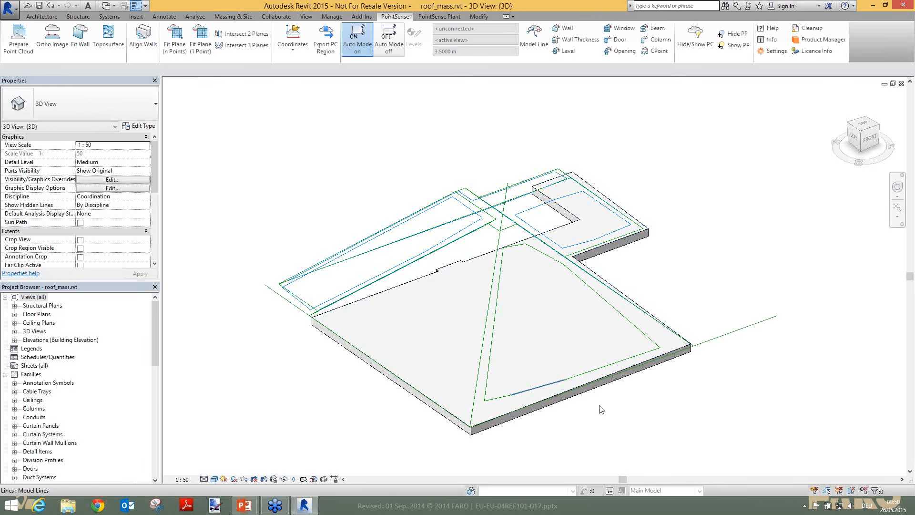
Step: Select each of the three intersection model lines in turn to inspect them, ending with nothing selected
click(710, 344)
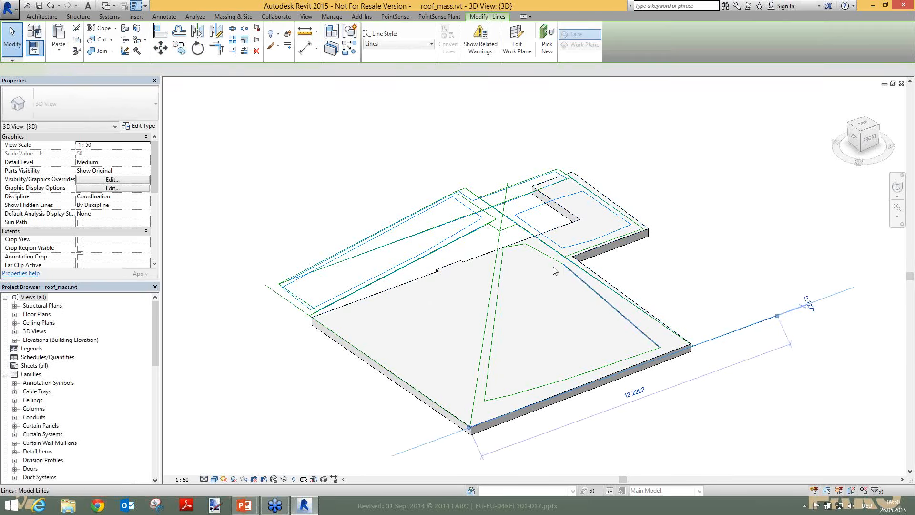
click(487, 319)
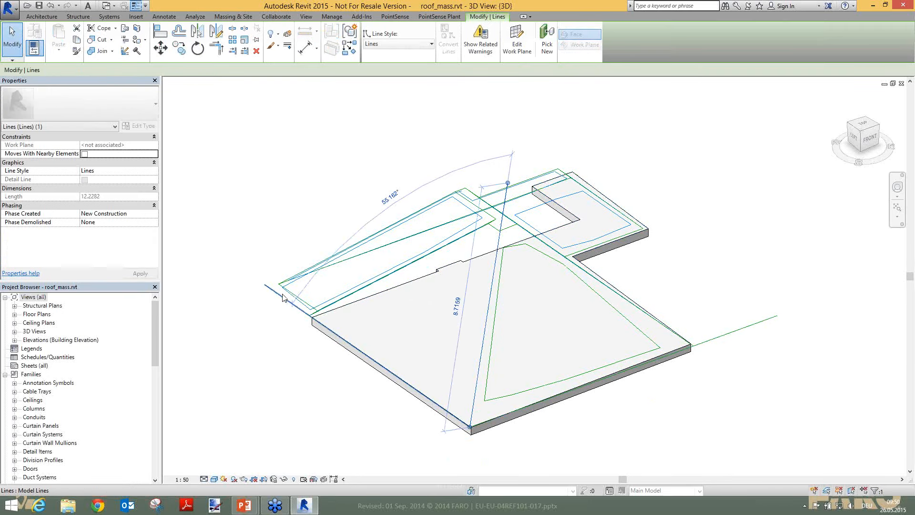
click(295, 306)
click(748, 426)
Step: Reveal the hidden elements, unhide the roof mass, and return to the normal 3D view display
scroll(751, 430, up, 2)
shift+middle_drag(751, 431, 737, 419)
click(294, 480)
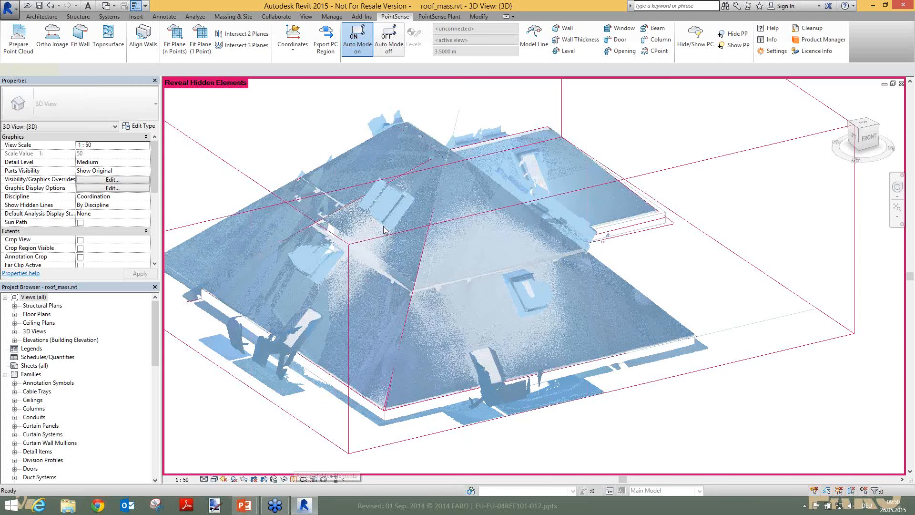
click(434, 170)
click(433, 170)
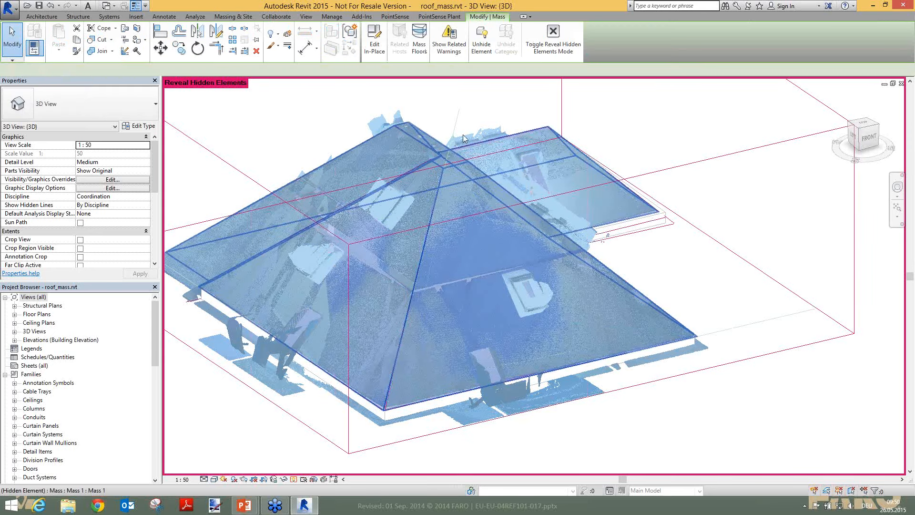
click(483, 45)
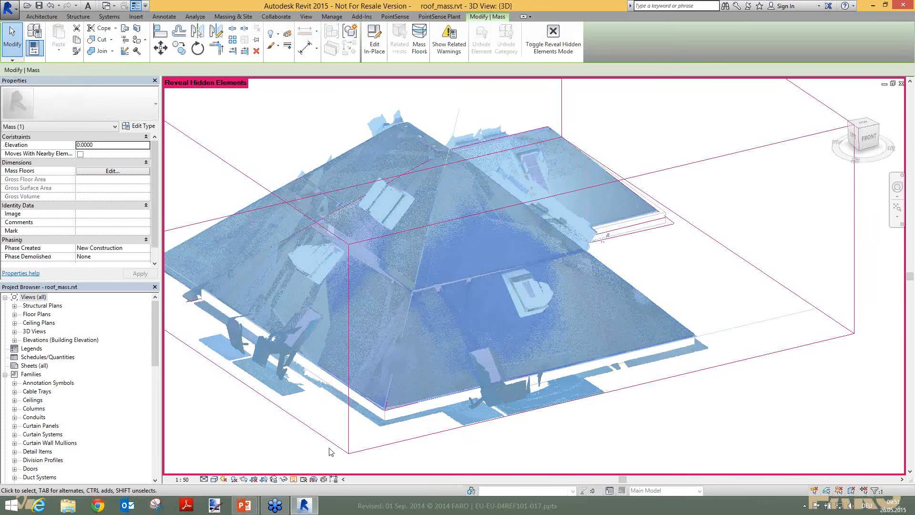
click(294, 479)
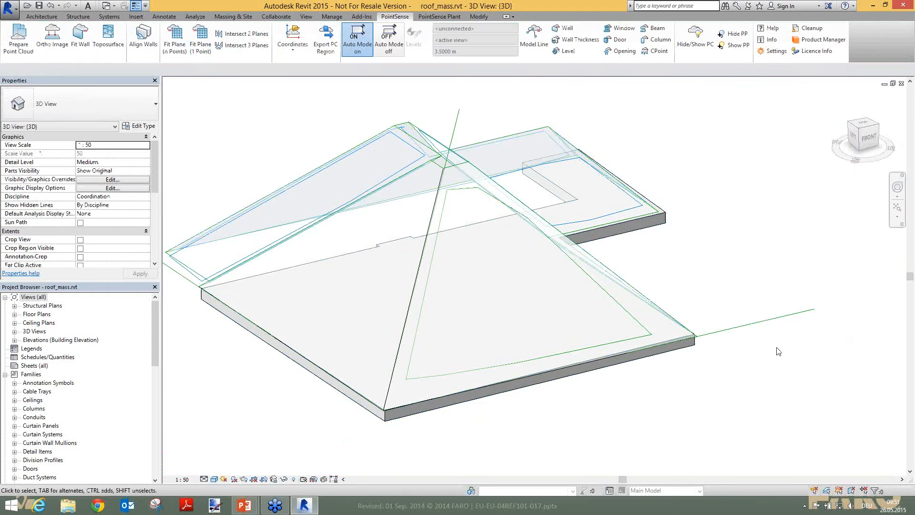
Step: Start a Roof by Face with the Basic Roof Generic - 125mm type and select the mass's left slope face
shift+middle_drag(778, 348, 793, 399)
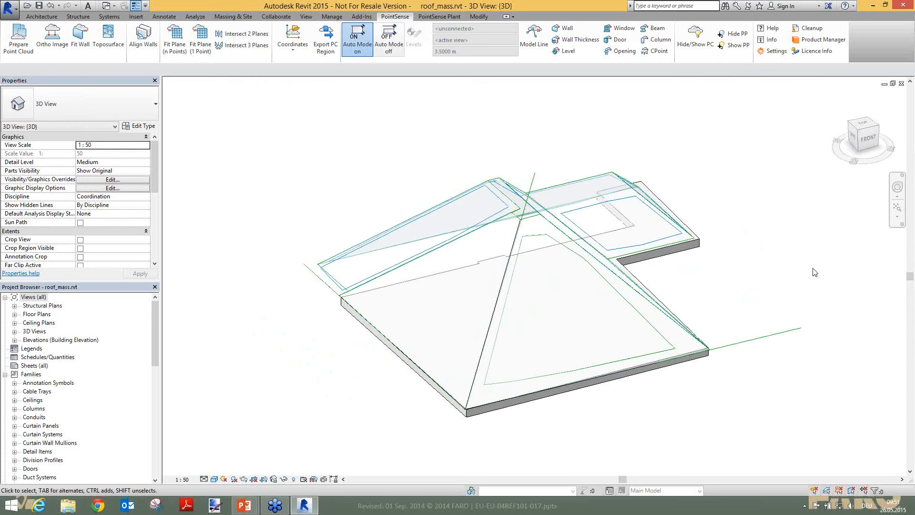
scroll(812, 271, up, 1)
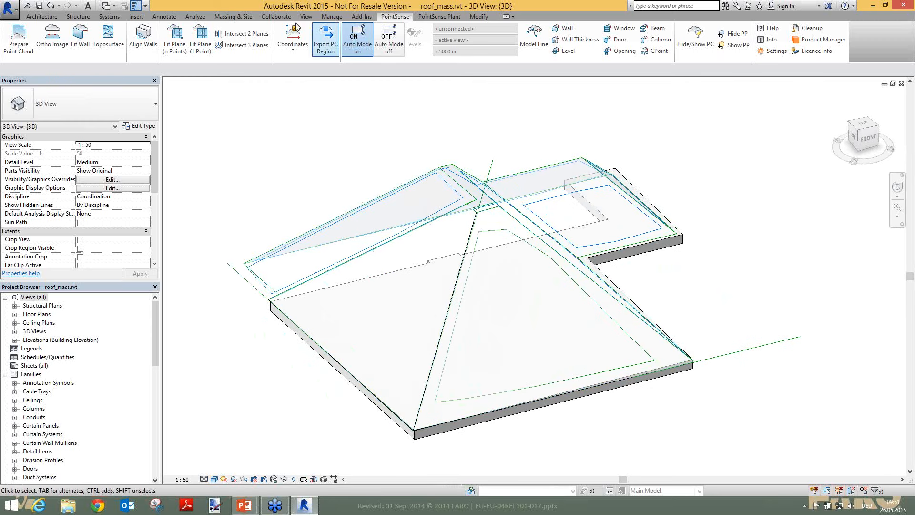
click(31, 17)
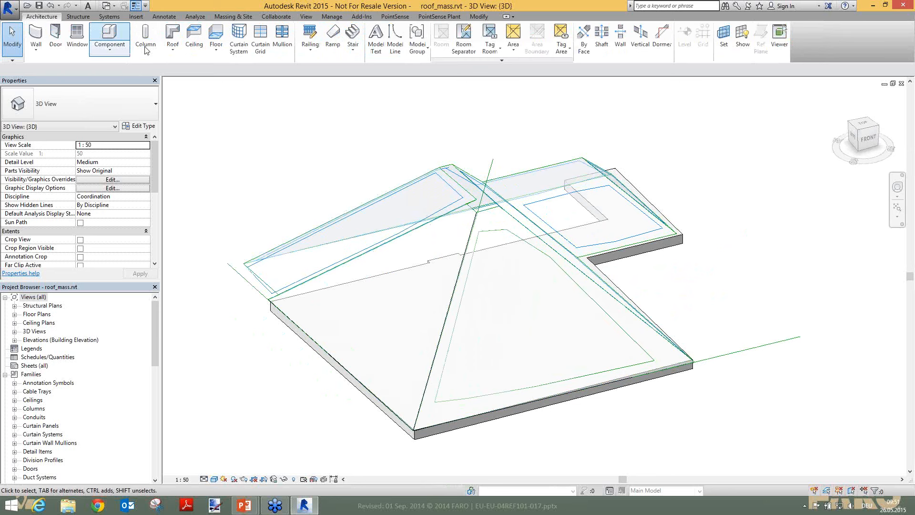
click(177, 57)
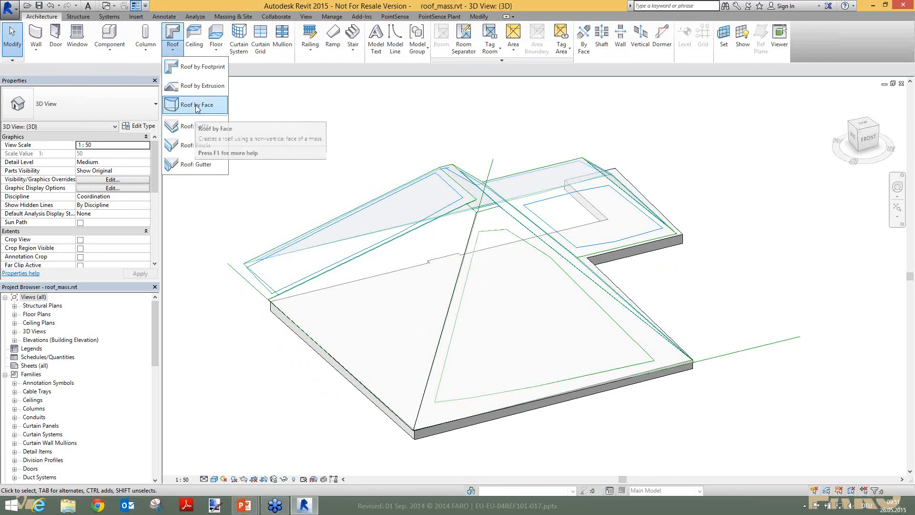
click(196, 106)
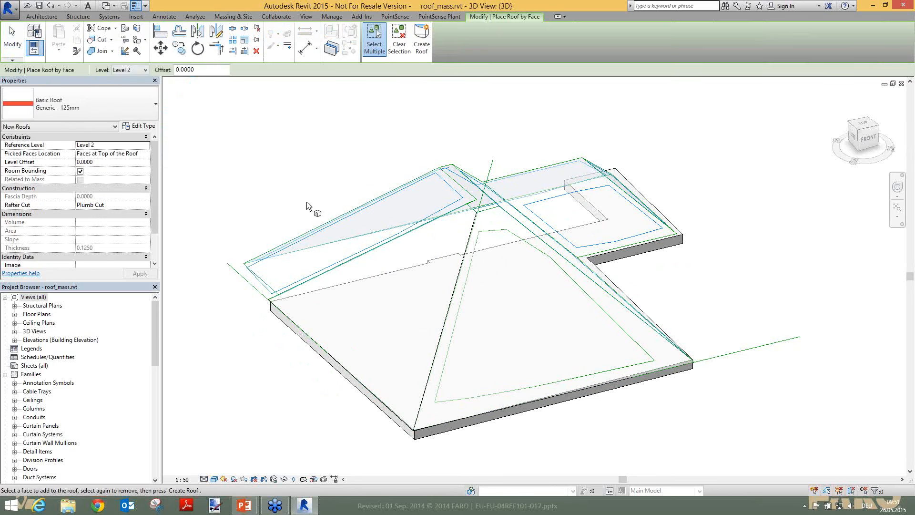
click(468, 223)
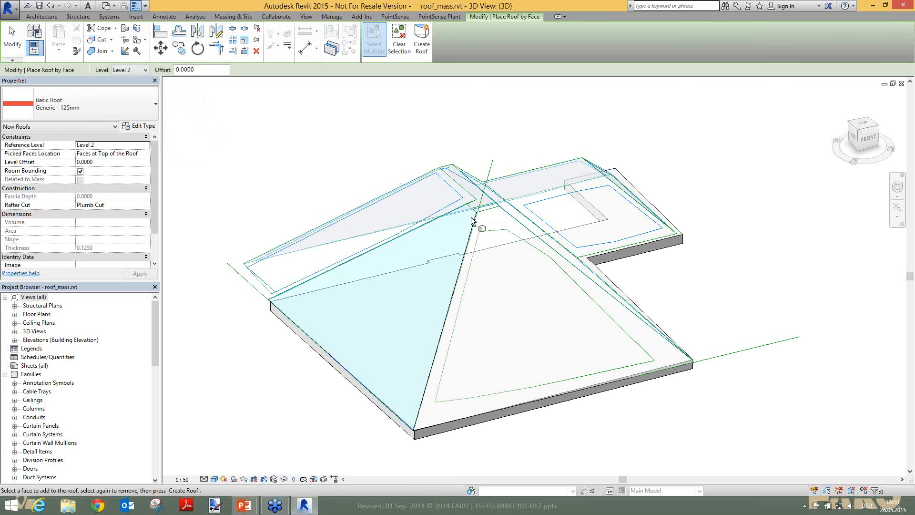
Step: Set the picked faces location to Faces at Bottom of the Roof and create the roof on the selected slope
click(146, 154)
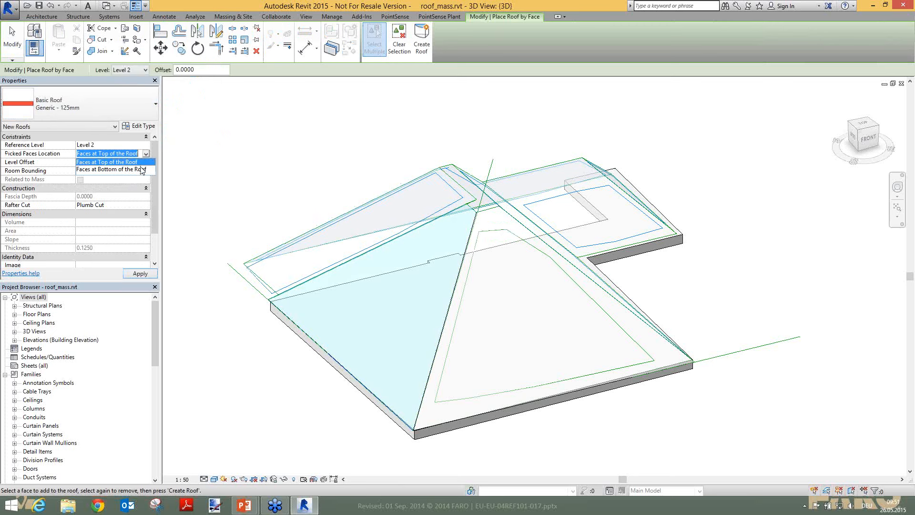
click(114, 170)
click(138, 273)
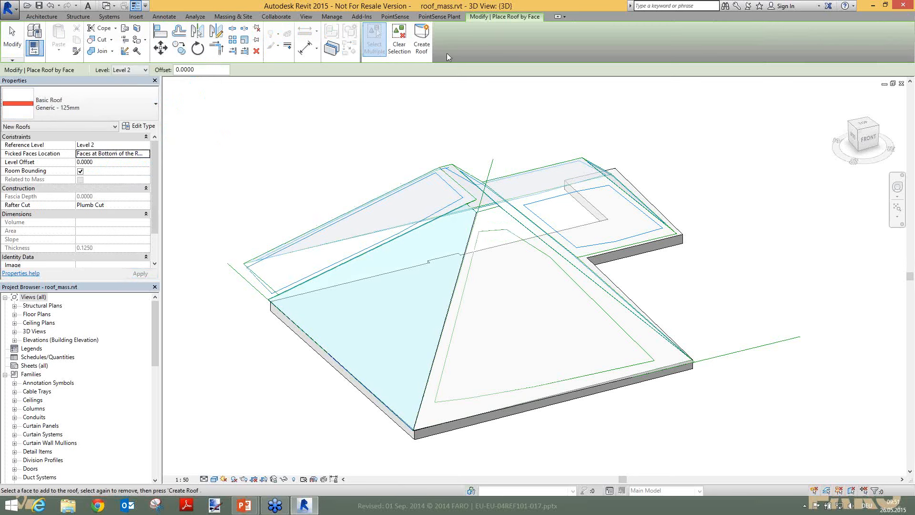
click(422, 43)
shift+middle_drag(775, 393, 612, 401)
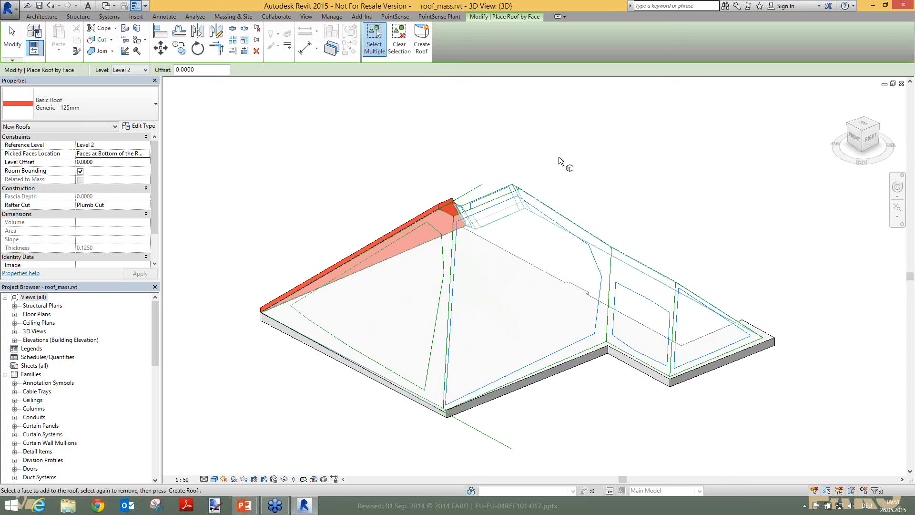
key(Escape)
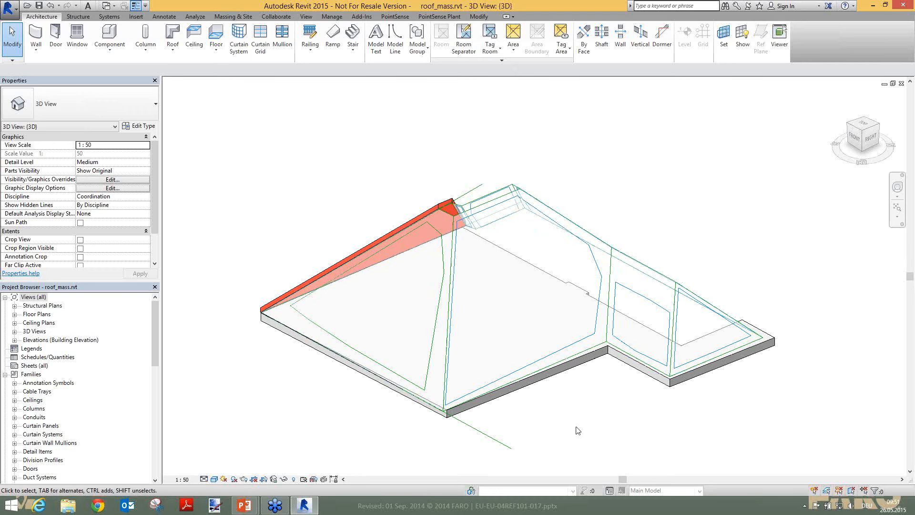
mouse_move(577, 429)
shift+middle_down()
mouse_move(586, 423)
mouse_move(582, 440)
mouse_move(579, 419)
shift+middle_up()
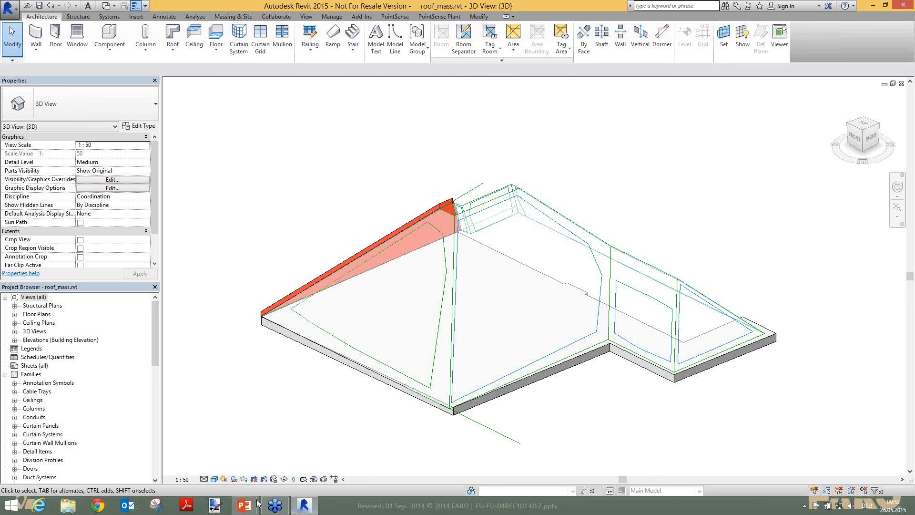
Step: Switch to the running PowerPoint slide show and advance past the Free work planes slide
mouse_move(247, 506)
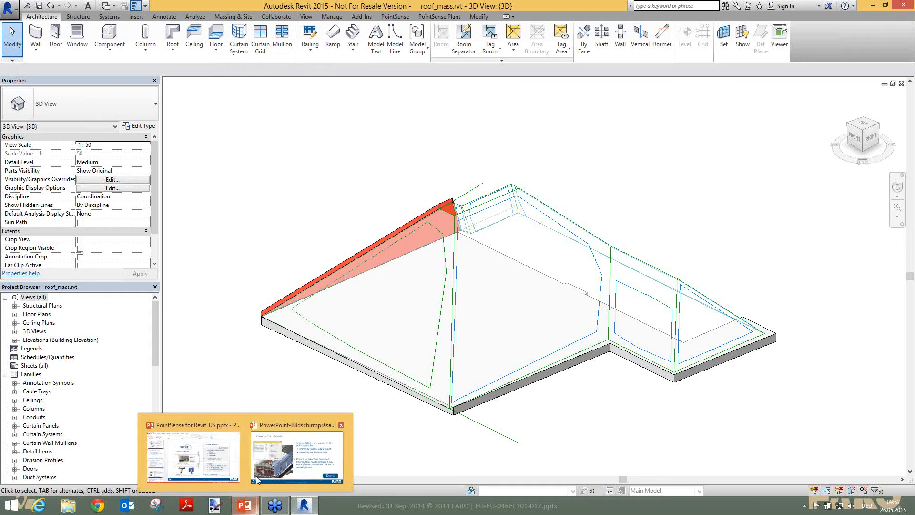
click(316, 465)
key(Right)
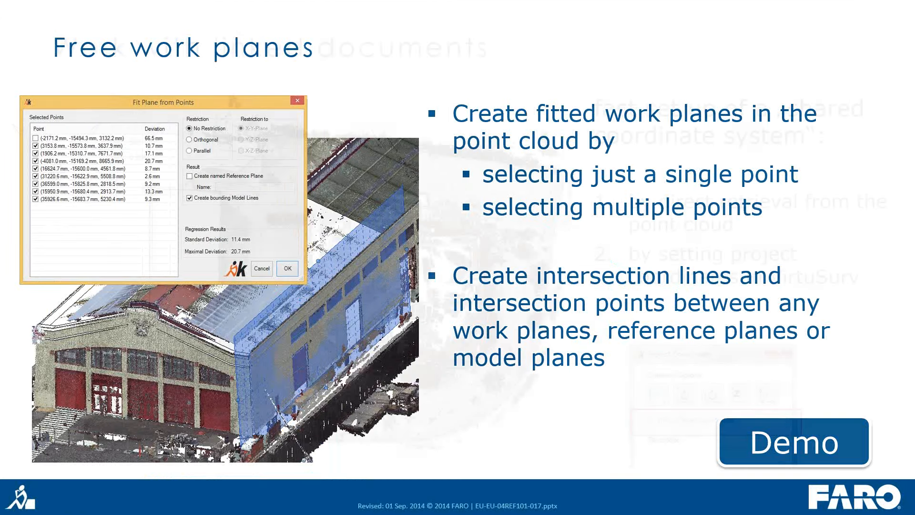